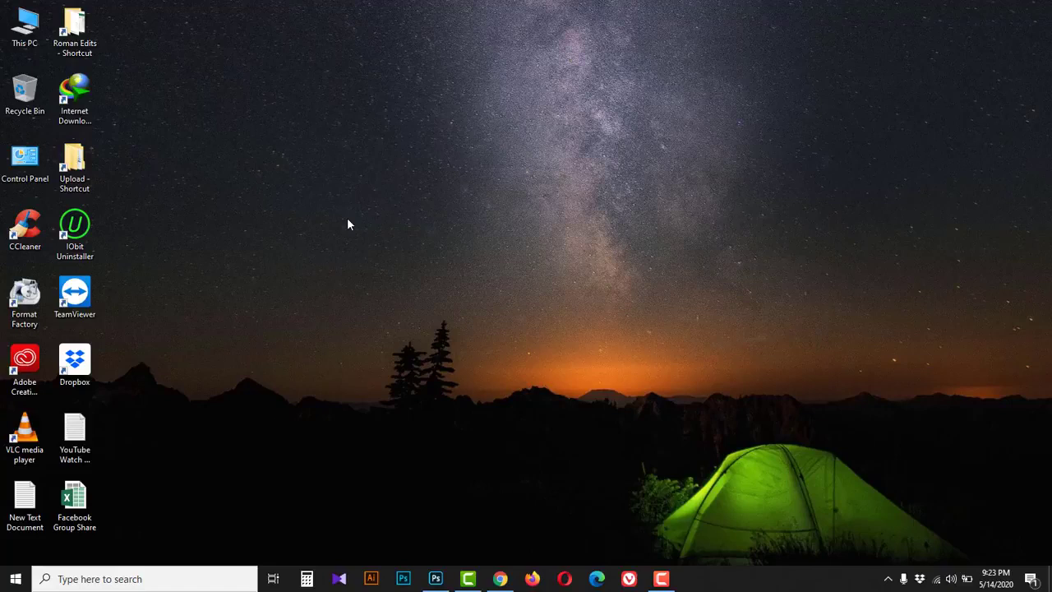
Step: Switch to Photoshop and compare the edited and original versions in drop shadow.psd, natural shadow.psd and reflection shadow.psd by toggling their top layers or group
{"action": "left_click", "coordinate": [435, 579]}
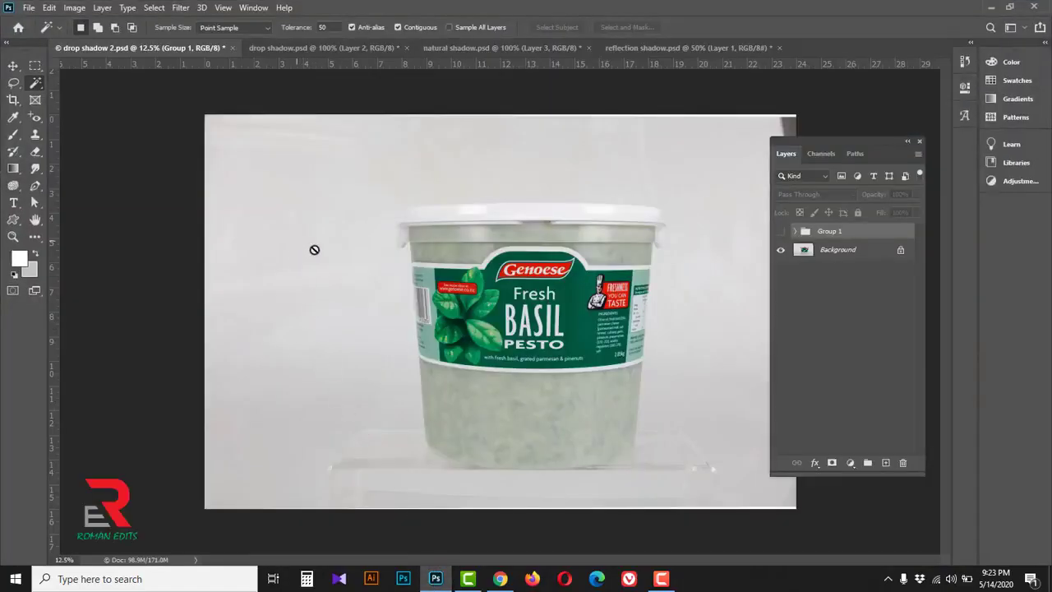
{"action": "left_click", "coordinate": [301, 47]}
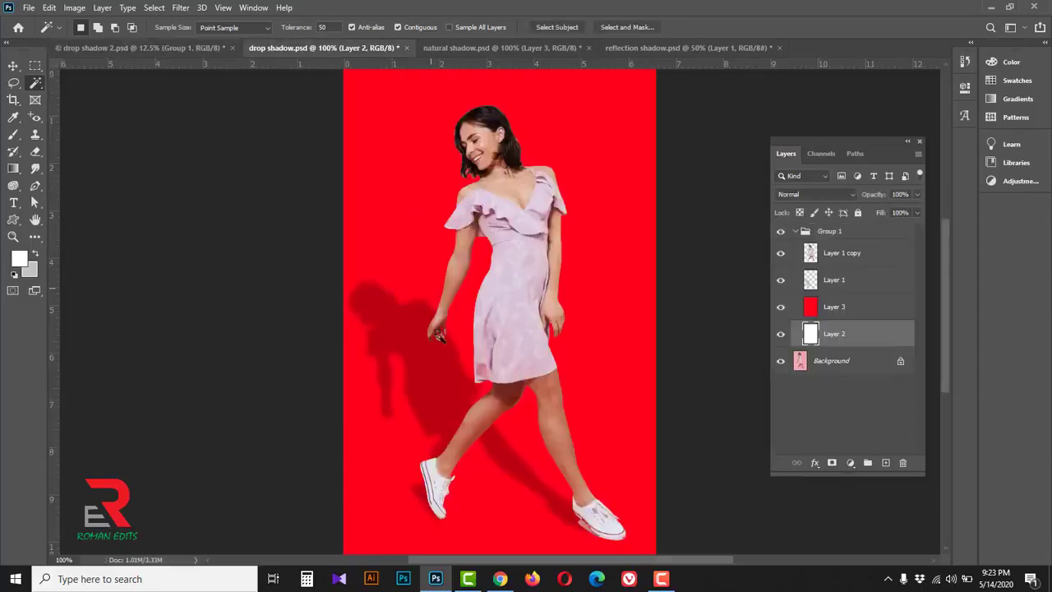
{"action": "left_click", "coordinate": [781, 236]}
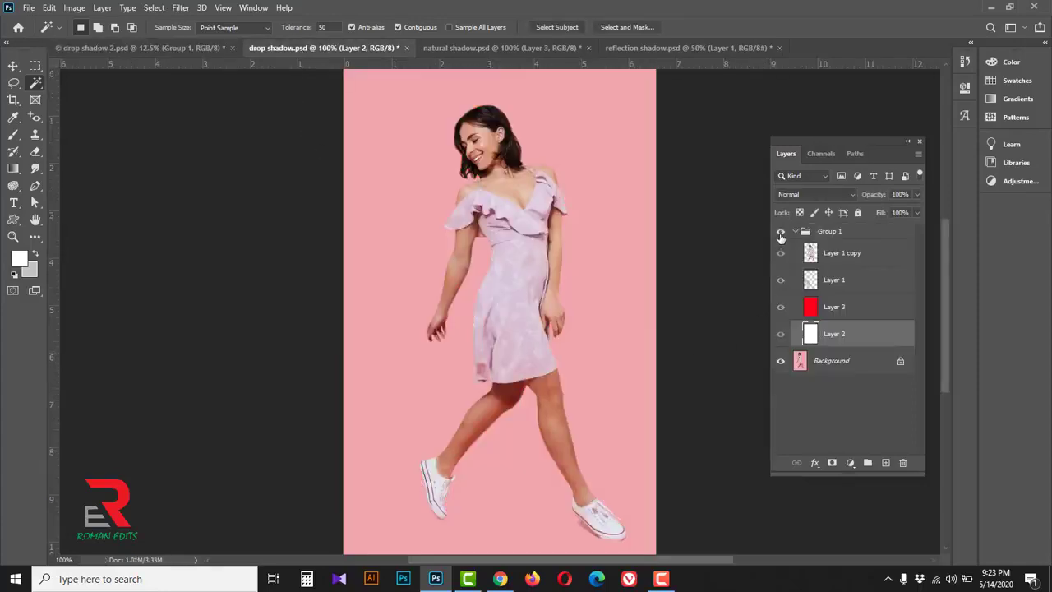
{"action": "left_click", "coordinate": [781, 236]}
{"action": "left_click", "coordinate": [468, 50]}
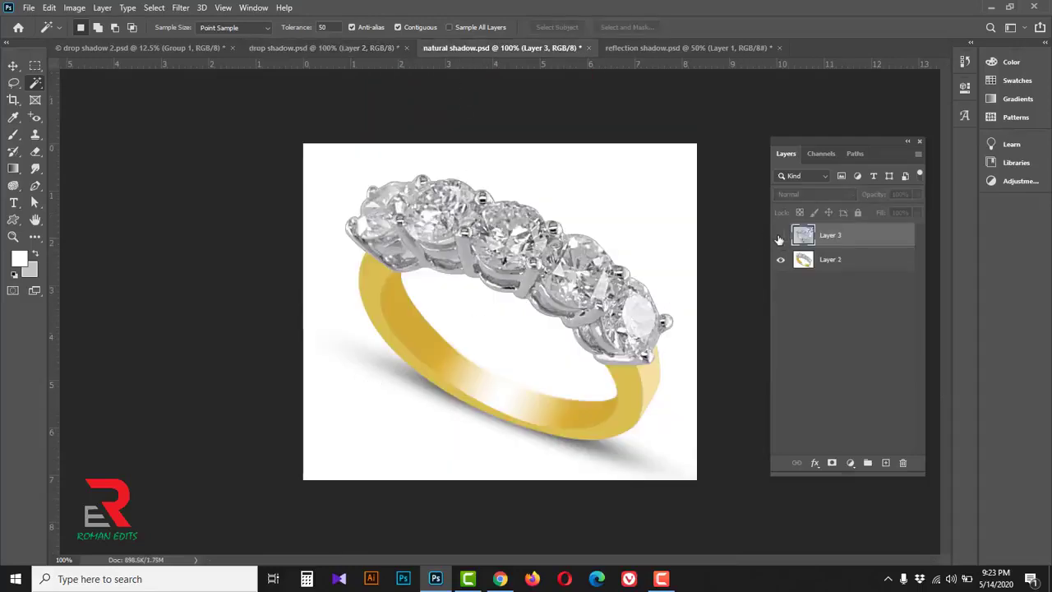
{"action": "left_click", "coordinate": [781, 237]}
{"action": "left_click", "coordinate": [781, 237]}
{"action": "left_click", "coordinate": [645, 49]}
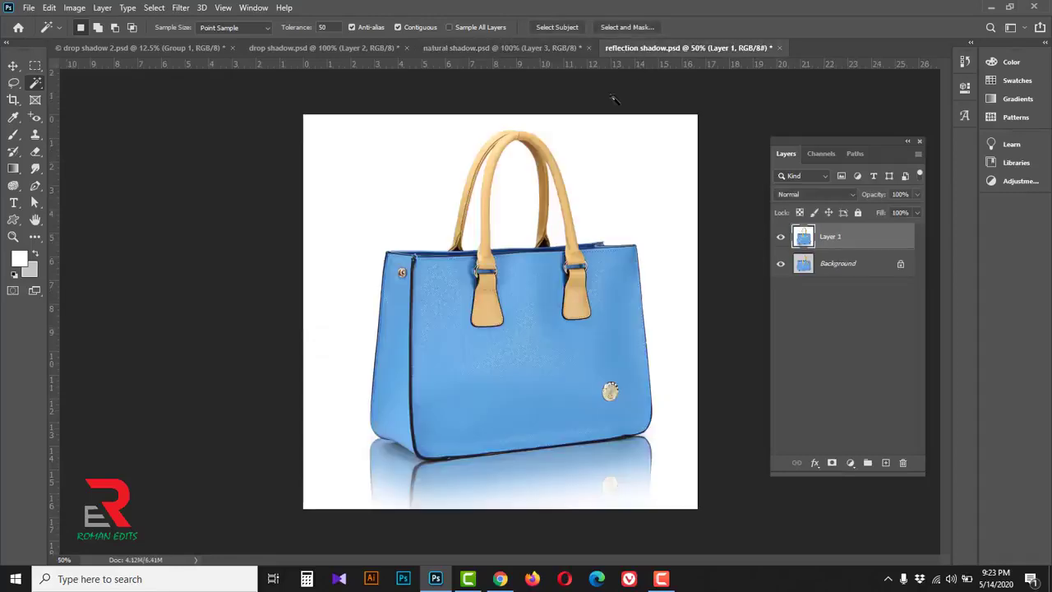
{"action": "left_click", "coordinate": [781, 237]}
{"action": "left_click", "coordinate": [780, 237]}
Step: Delete Group 1 from drop shadow 2.psd and select the saved Work Path around the tub with the Pen tool active
{"action": "left_click", "coordinate": [172, 47]}
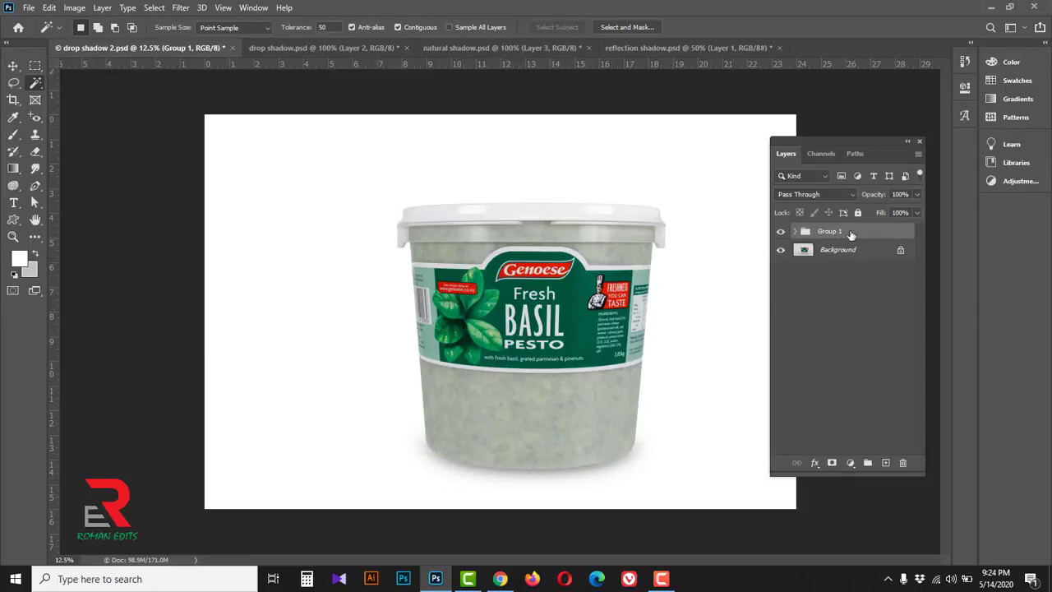
{"action": "left_click_drag", "start_coordinate": [869, 235], "coordinate": [902, 462]}
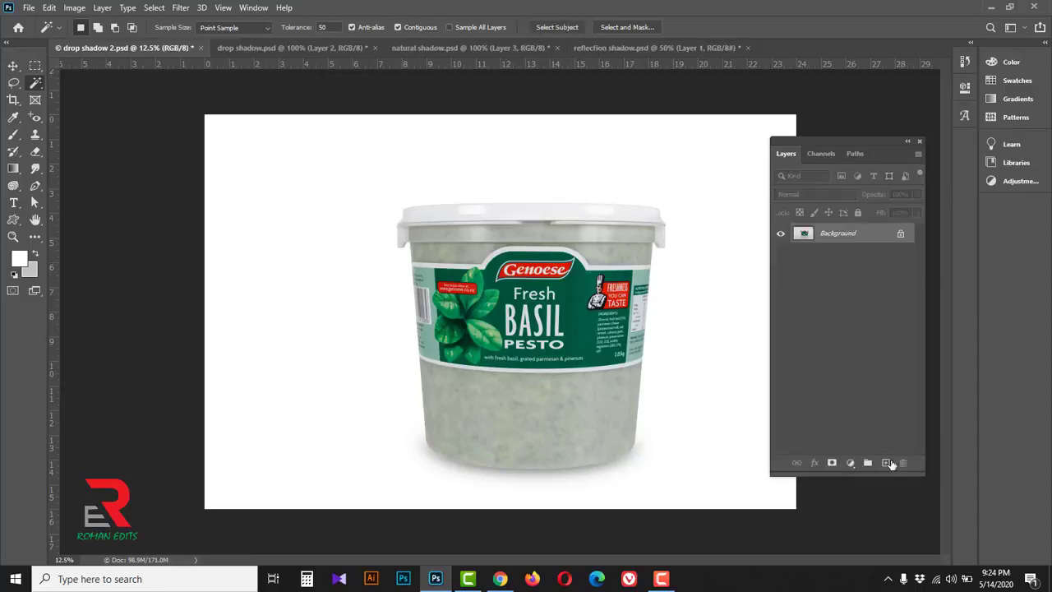
{"action": "left_click", "coordinate": [37, 187]}
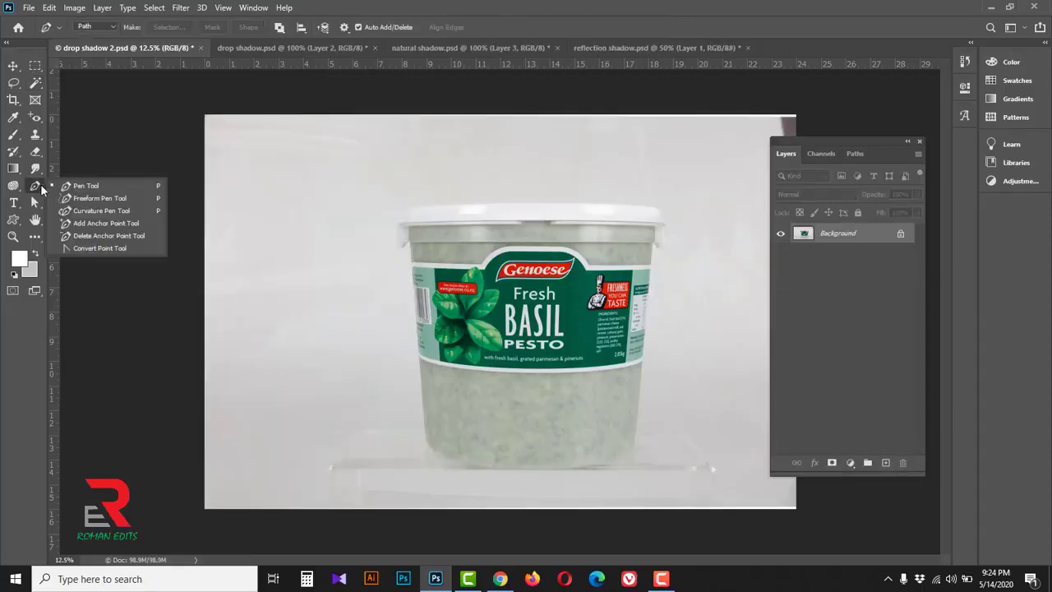
{"action": "left_click", "coordinate": [96, 189]}
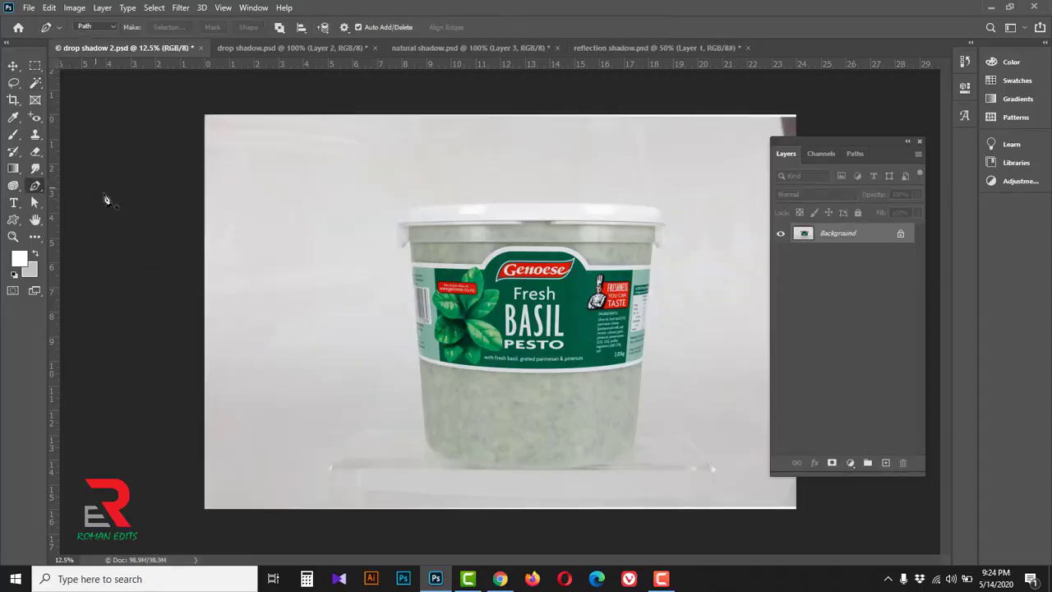
{"action": "left_click", "coordinate": [857, 153]}
{"action": "left_click", "coordinate": [784, 177]}
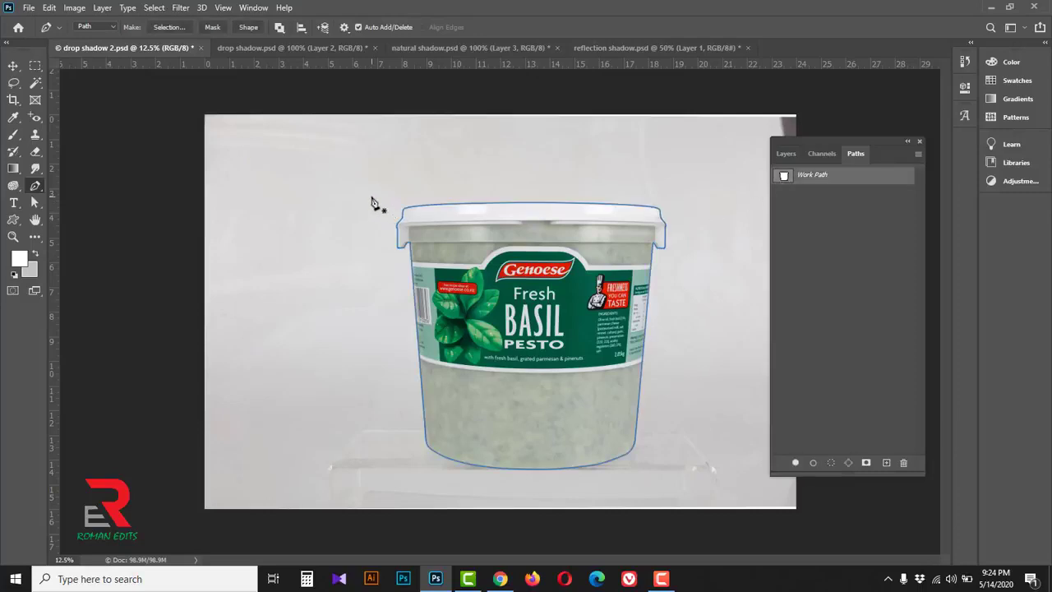
{"action": "left_click_drag", "start_coordinate": [338, 175], "coordinate": [726, 505]}
Step: View the Pen tool tutorial on the Roman Edits YouTube videos page in Chrome and return to Photoshop
{"action": "right_click", "coordinate": [35, 186]}
{"action": "left_click", "coordinate": [95, 189]}
{"action": "left_click", "coordinate": [501, 578]}
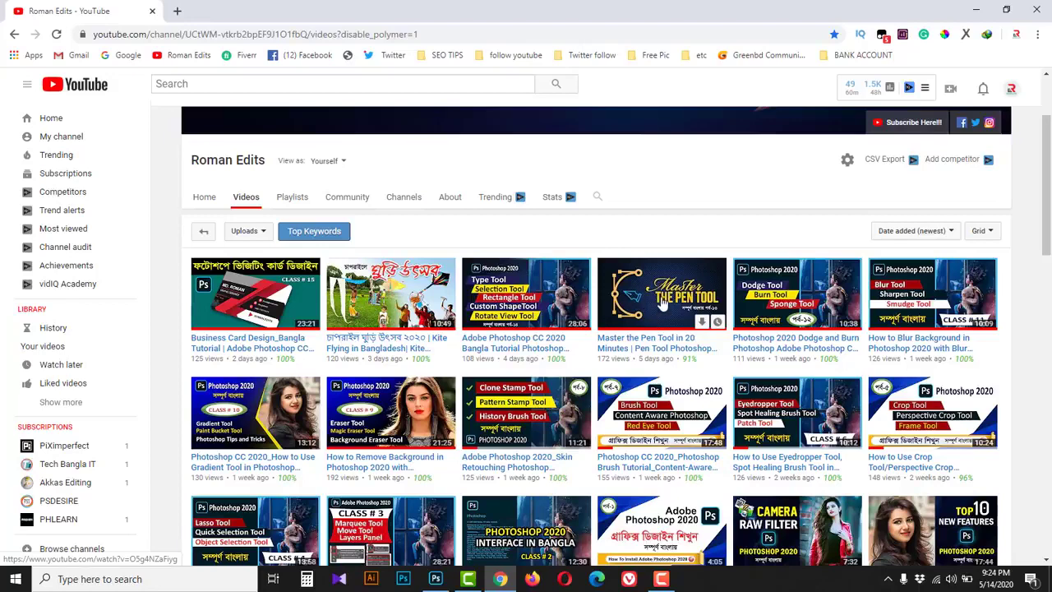
{"action": "left_click", "coordinate": [975, 9]}
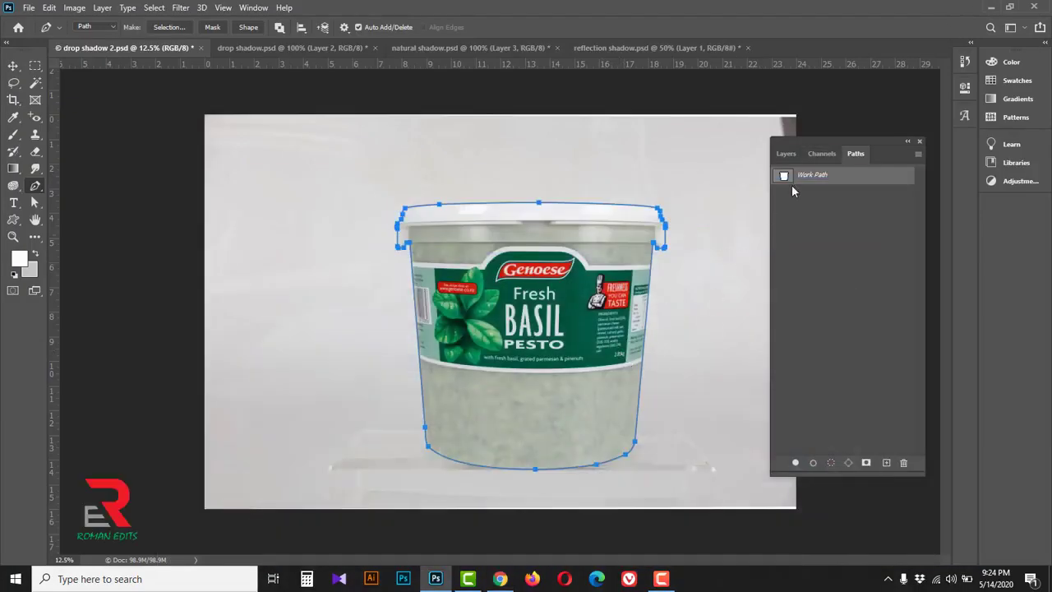
Step: Turn the tub's path into a selection and copy it onto a new layer, checking the cutout with the Background hidden
{"action": "left_click", "coordinate": [785, 154]}
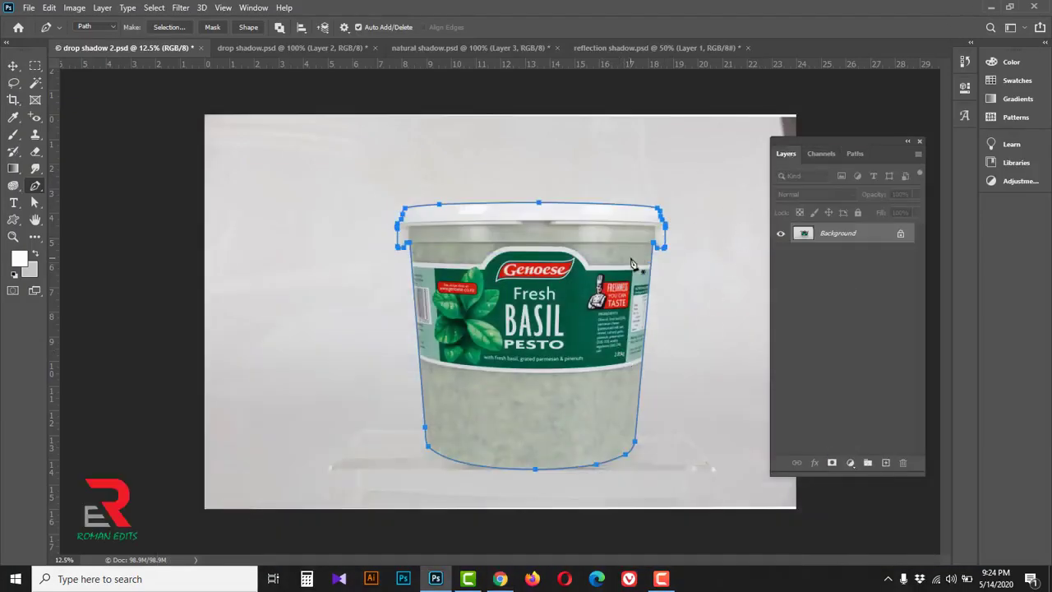
{"action": "key", "text": "ctrl+Return"}
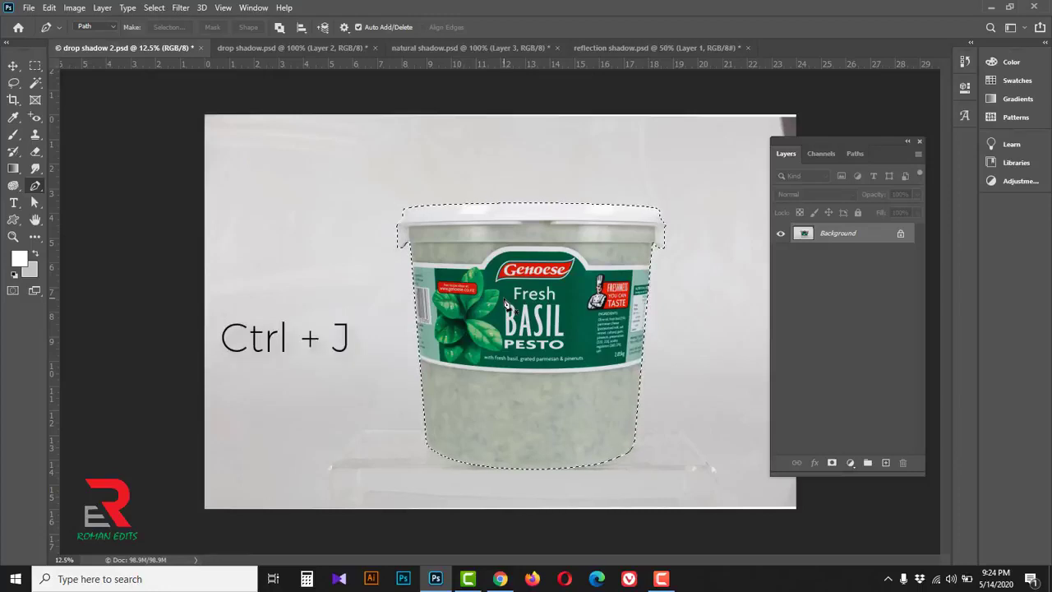
{"action": "key", "text": "ctrl+j"}
{"action": "left_click", "coordinate": [781, 255]}
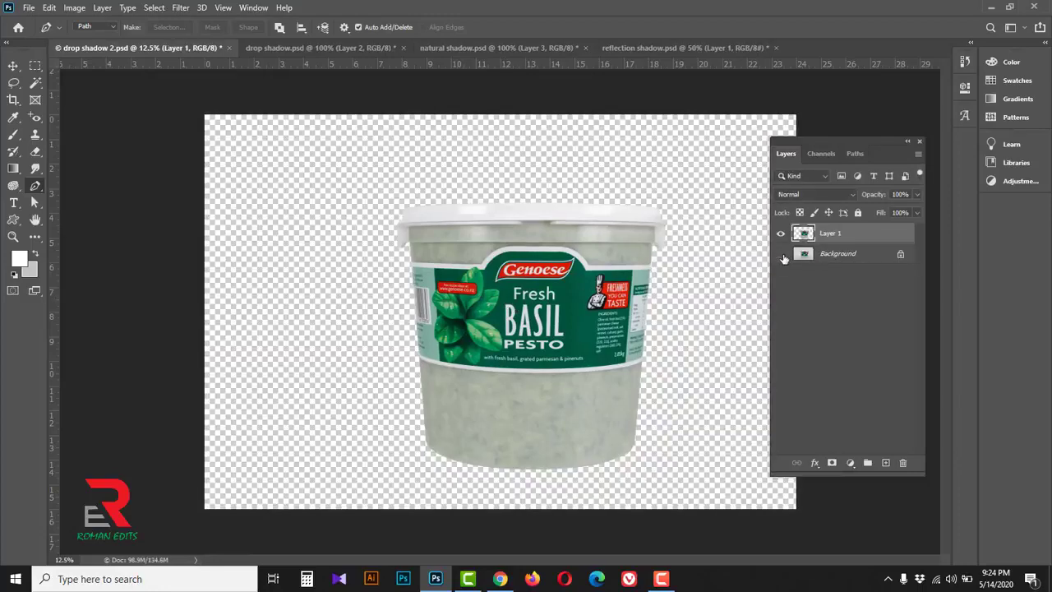
{"action": "left_click", "coordinate": [781, 255]}
{"action": "left_click", "coordinate": [781, 255]}
{"action": "left_click", "coordinate": [782, 255]}
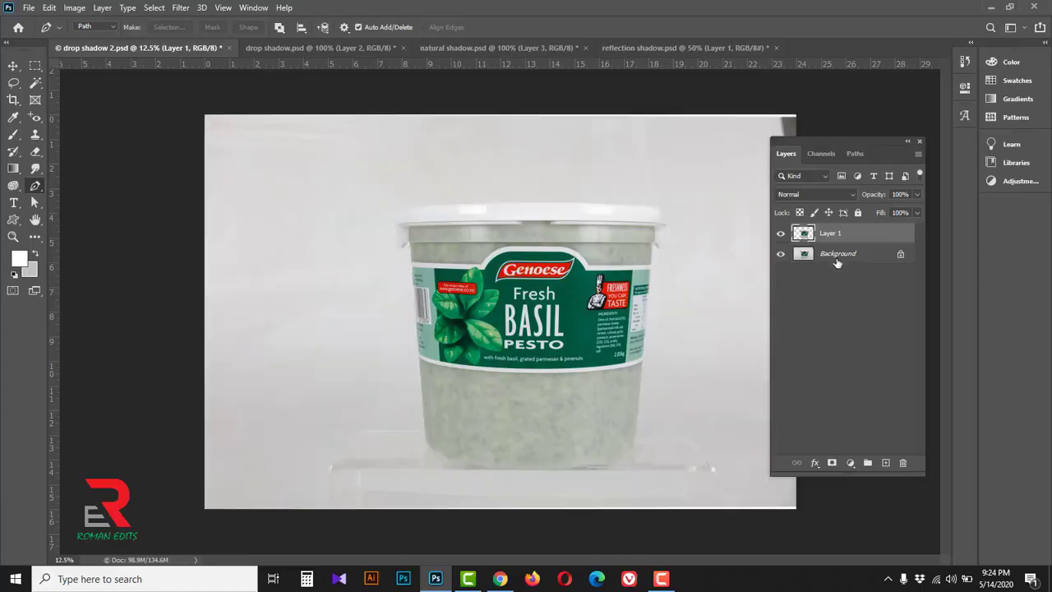
Step: Create a new layer directly above the Background and fill it with white (ffffff)
{"action": "left_click", "coordinate": [866, 255]}
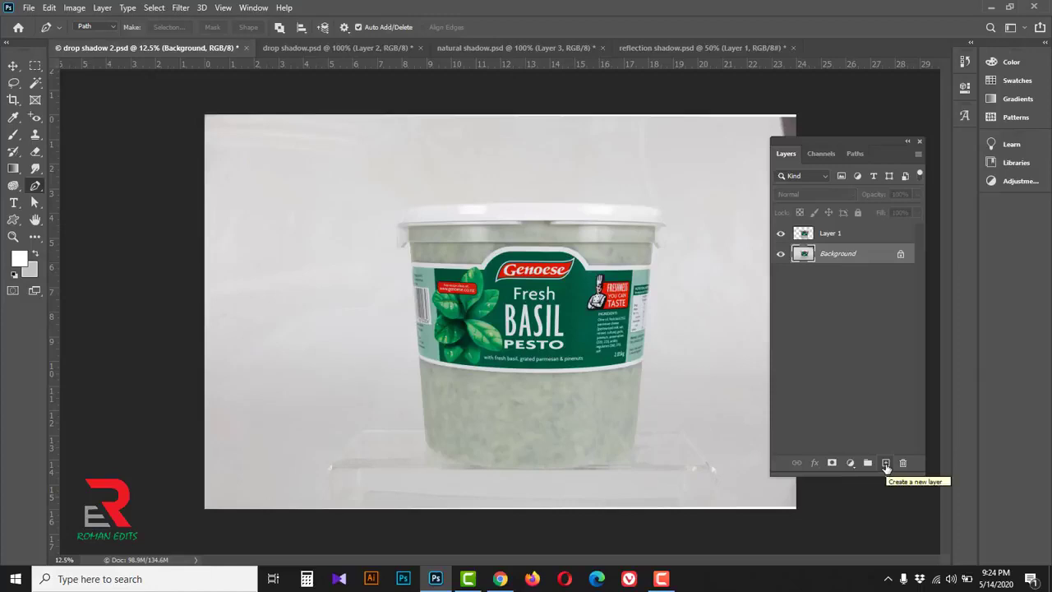
{"action": "left_click", "coordinate": [886, 464]}
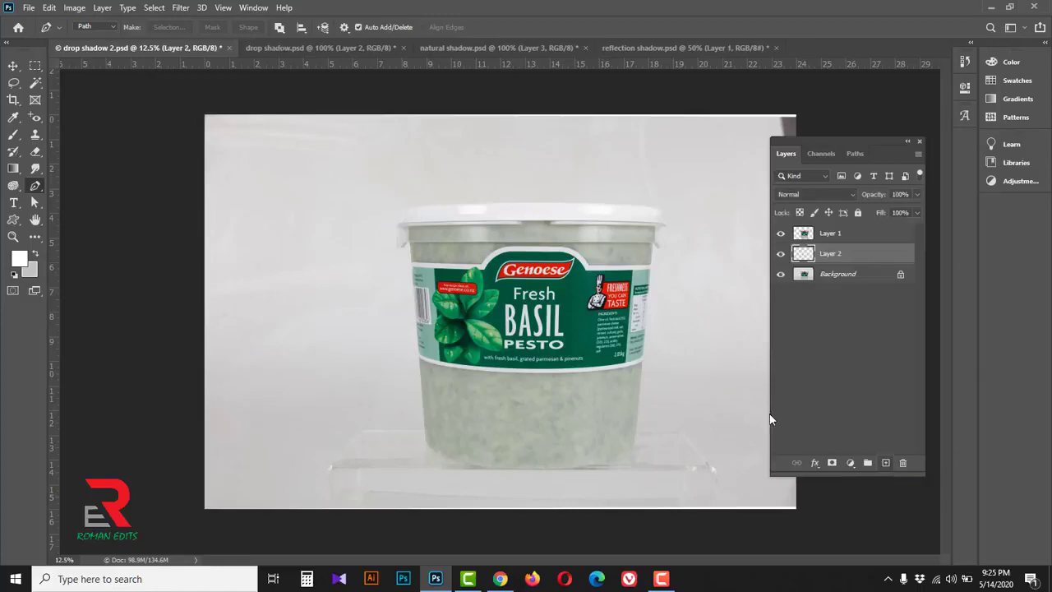
{"action": "left_click", "coordinate": [19, 259]}
{"action": "left_click_drag", "start_coordinate": [410, 73], "coordinate": [401, 65]}
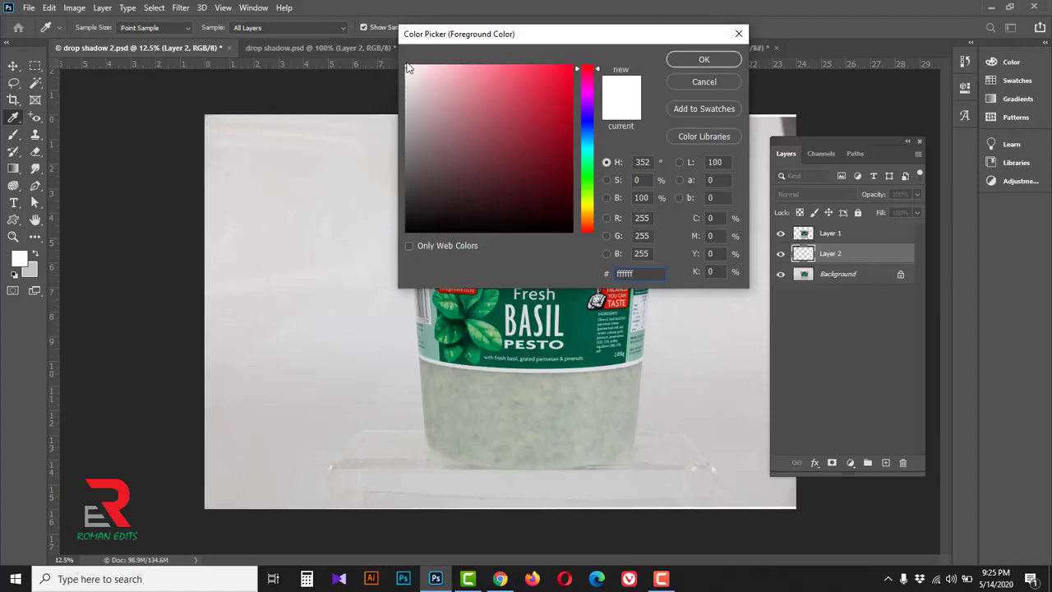
{"action": "left_click", "coordinate": [699, 62]}
{"action": "key", "text": "p"}
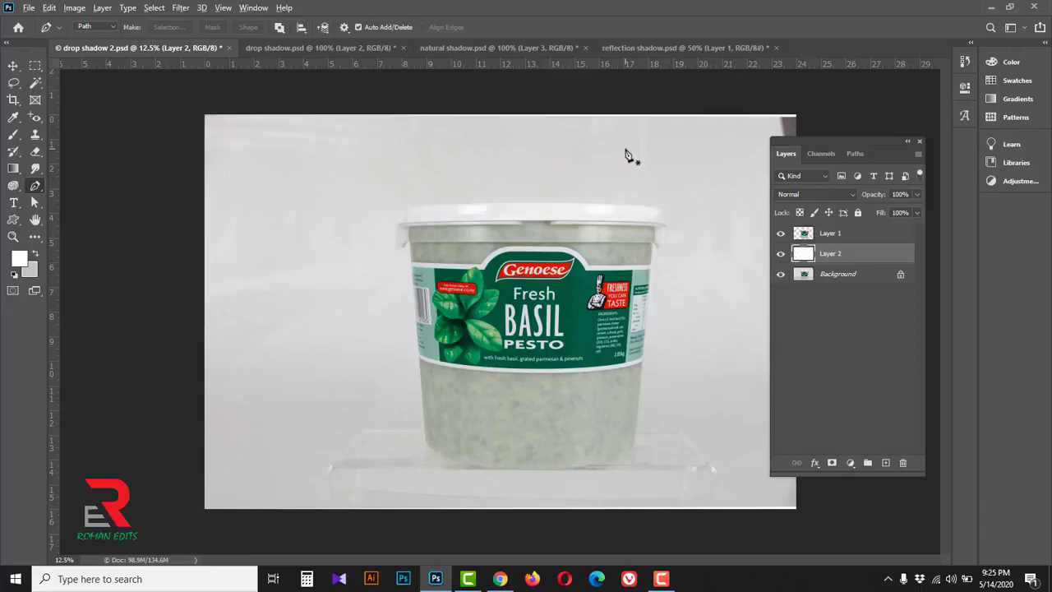
{"action": "key", "text": "alt+BackSpace"}
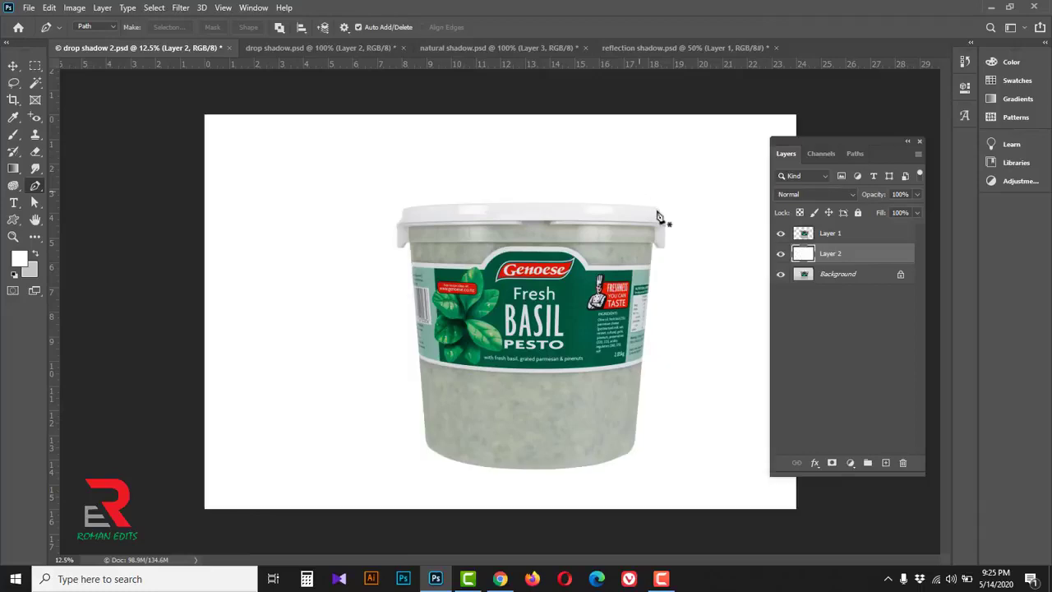
Step: Add a Drop Shadow layer style to the cut-out tub on Layer 1
{"action": "left_click", "coordinate": [855, 237]}
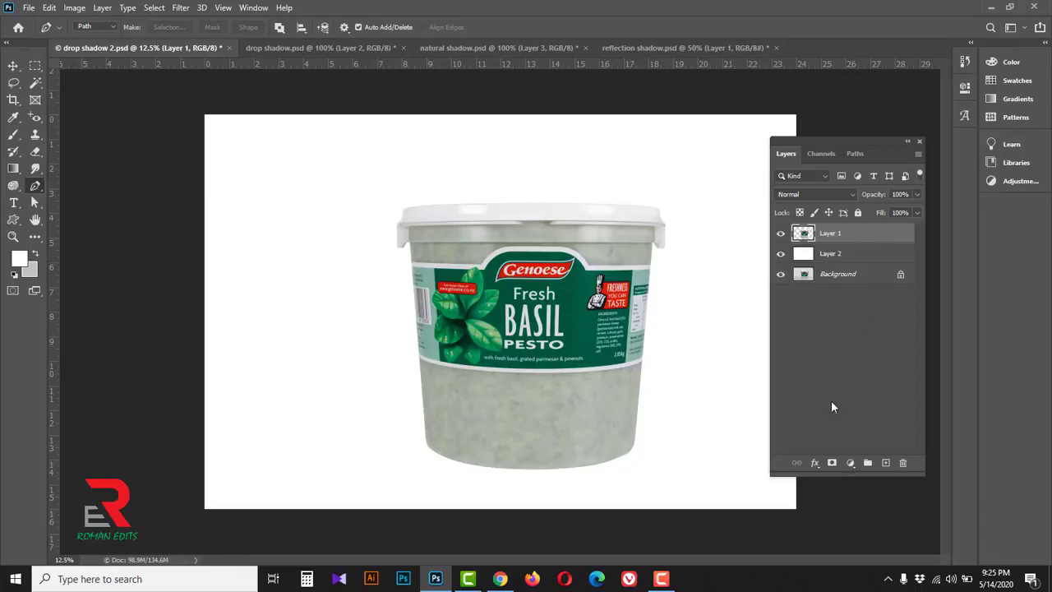
{"action": "left_click", "coordinate": [816, 465]}
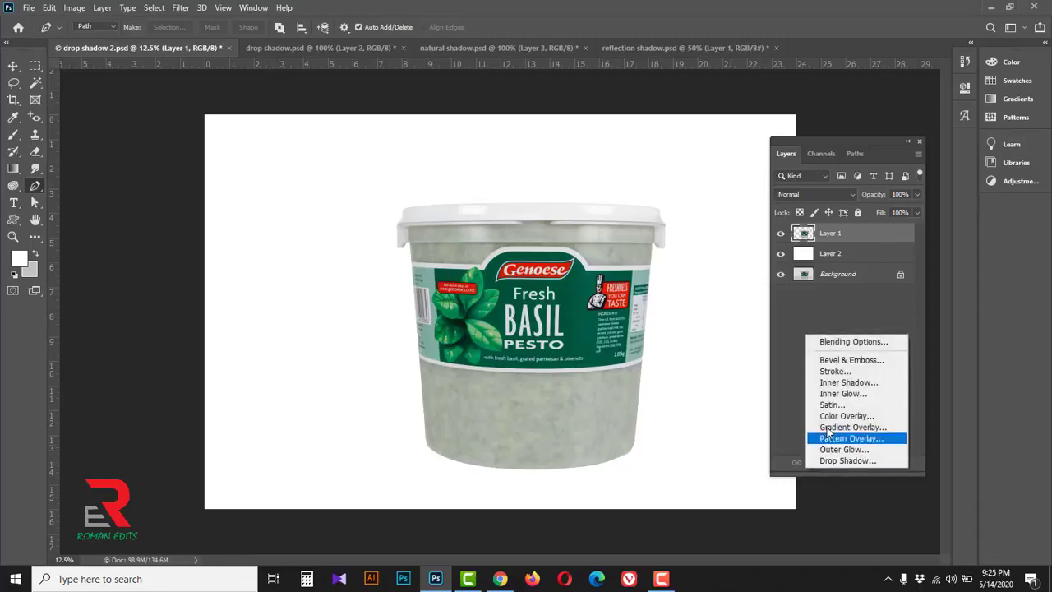
{"action": "left_click", "coordinate": [832, 349]}
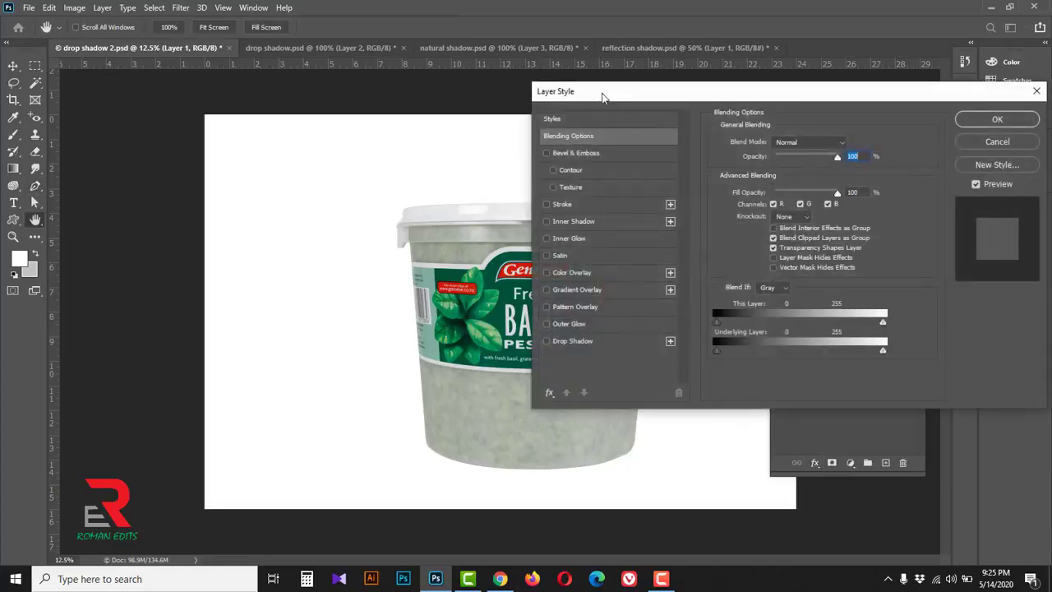
{"action": "left_click_drag", "start_coordinate": [602, 97], "coordinate": [725, 84]}
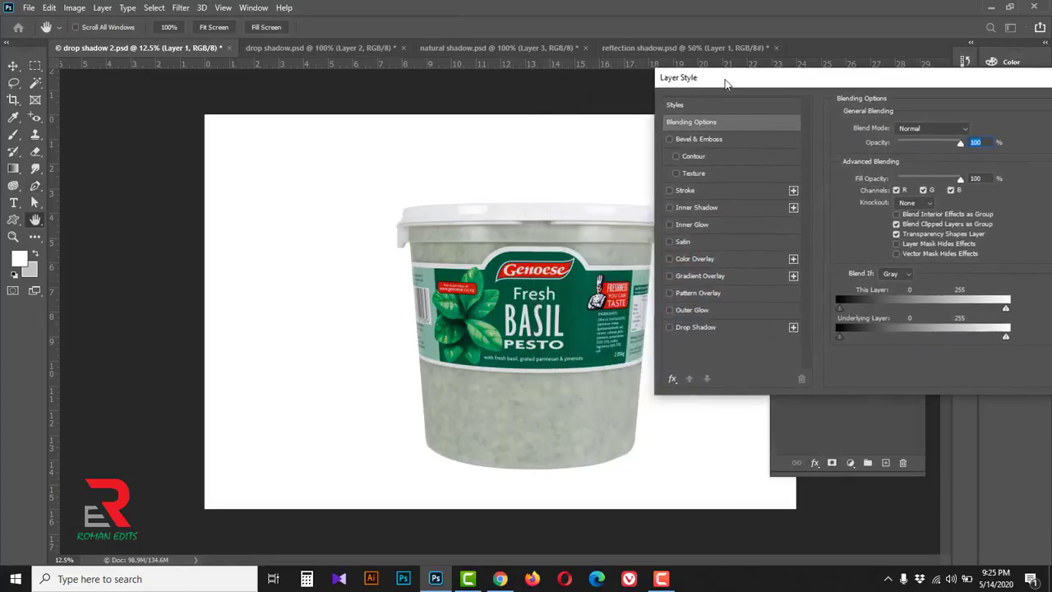
{"action": "left_click", "coordinate": [697, 328]}
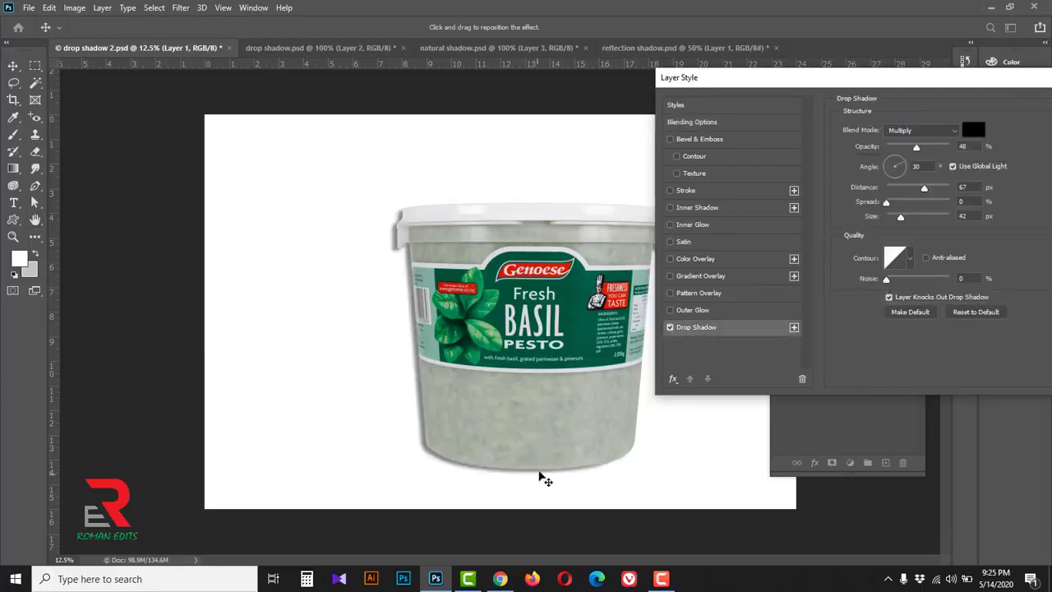
Step: Apply the drop shadow with 41% opacity, 104° angle, 63 px distance, 11% spread and 92 px size after comparing it on and off
{"action": "left_click_drag", "start_coordinate": [531, 425], "coordinate": [445, 410]}
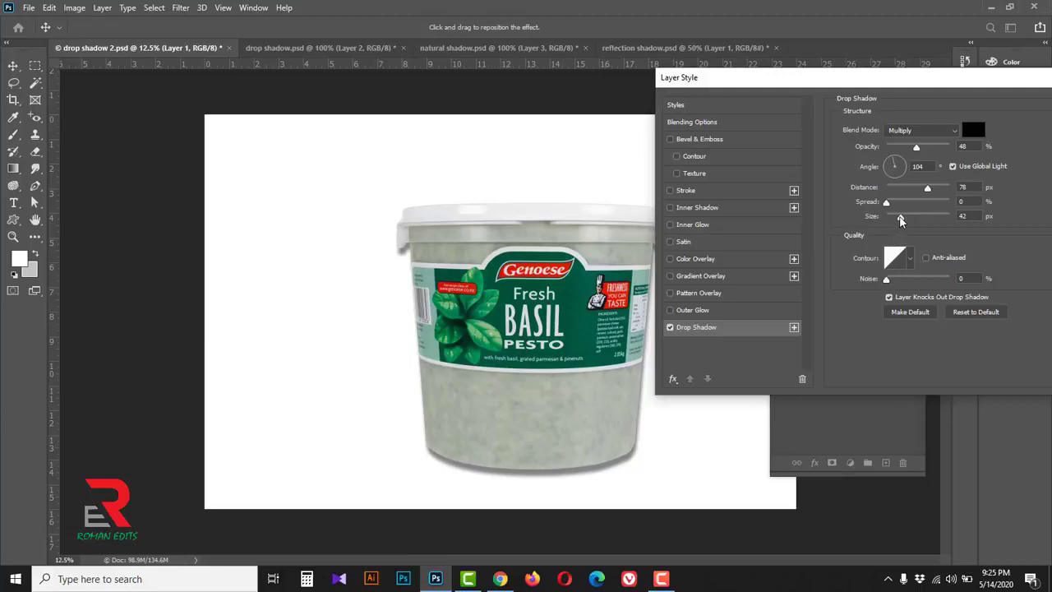
{"action": "left_click_drag", "start_coordinate": [901, 220], "coordinate": [920, 225]}
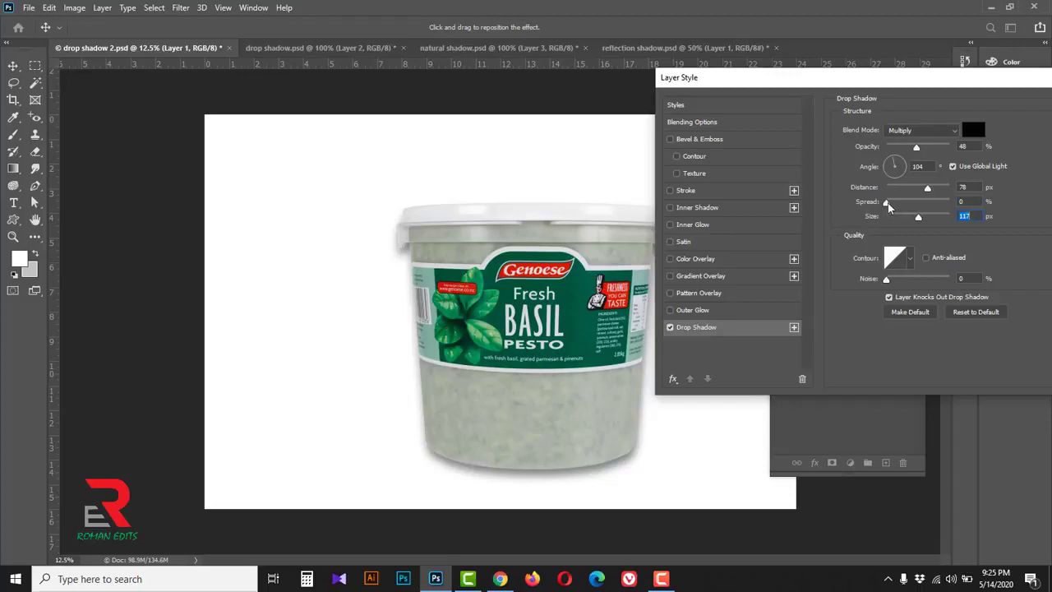
{"action": "left_click_drag", "start_coordinate": [888, 206], "coordinate": [894, 206]}
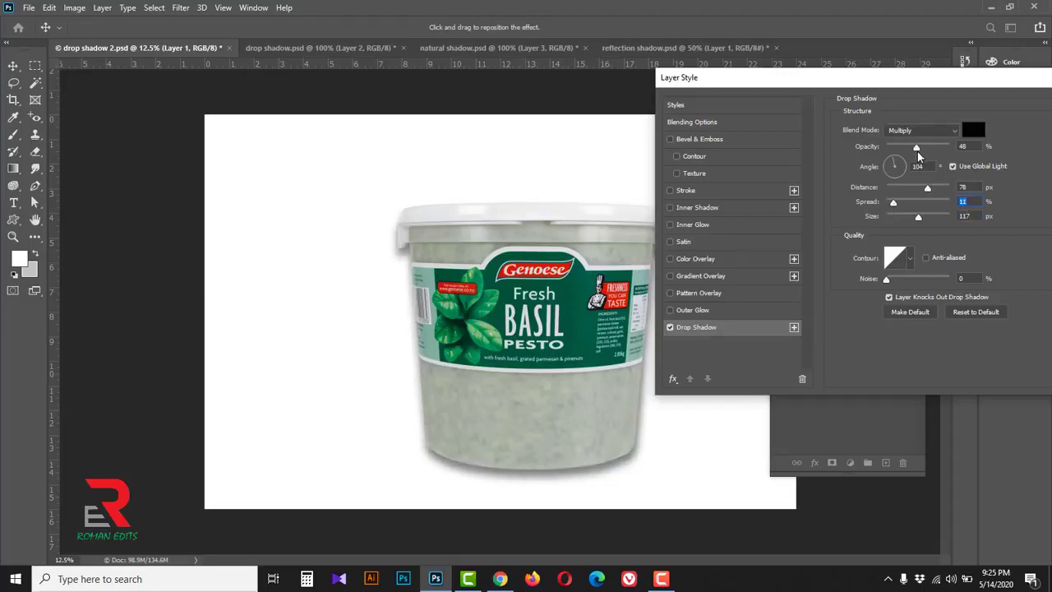
{"action": "left_click_drag", "start_coordinate": [919, 156], "coordinate": [913, 153]}
{"action": "left_click_drag", "start_coordinate": [927, 188], "coordinate": [914, 222]}
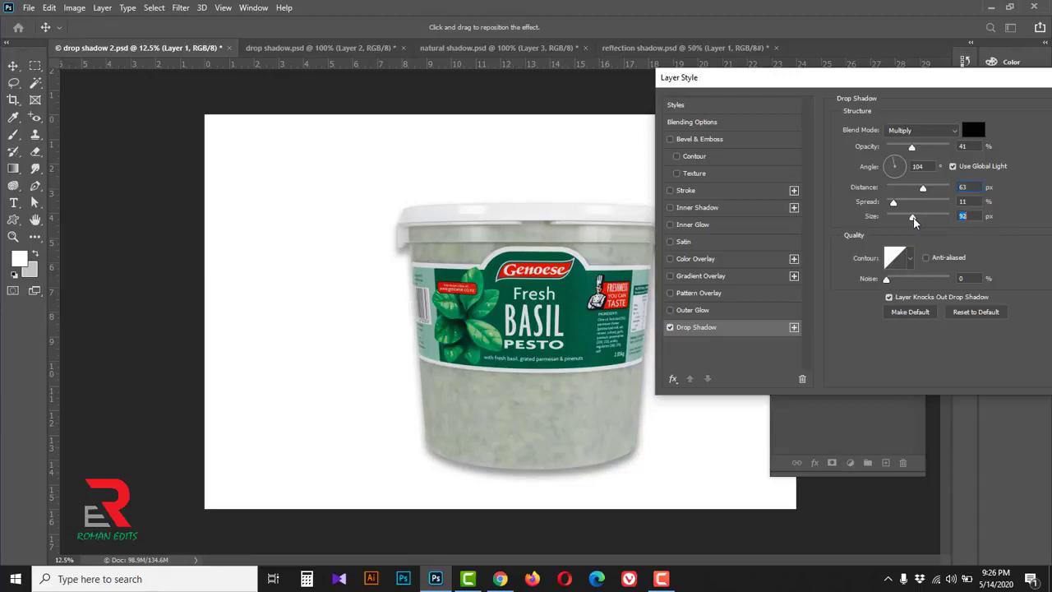
{"action": "left_click", "coordinate": [671, 328]}
{"action": "left_click", "coordinate": [670, 327]}
{"action": "left_click_drag", "start_coordinate": [873, 83], "coordinate": [789, 82]}
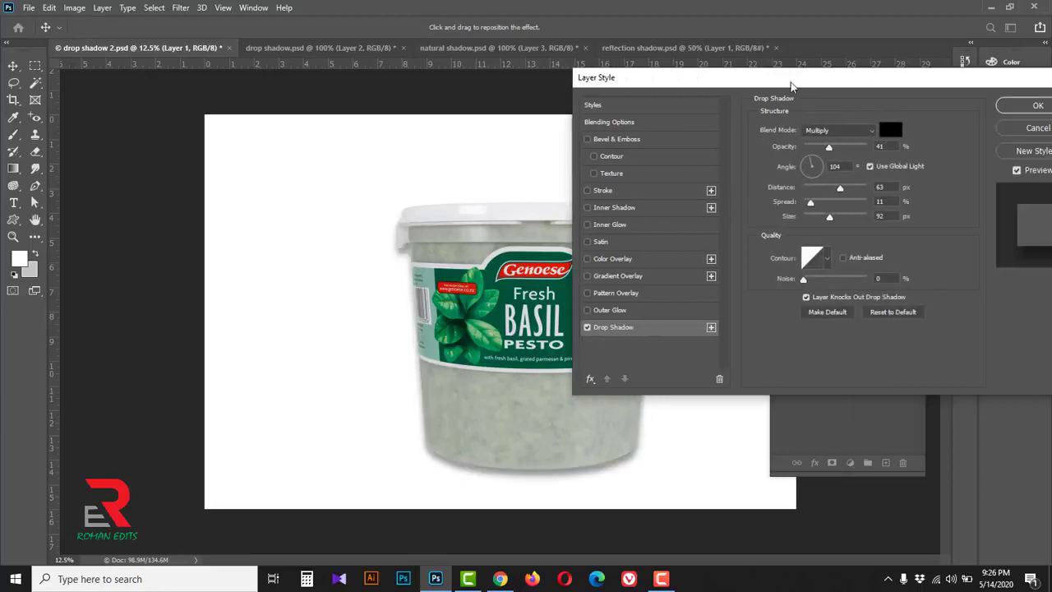
{"action": "left_click", "coordinate": [1016, 108]}
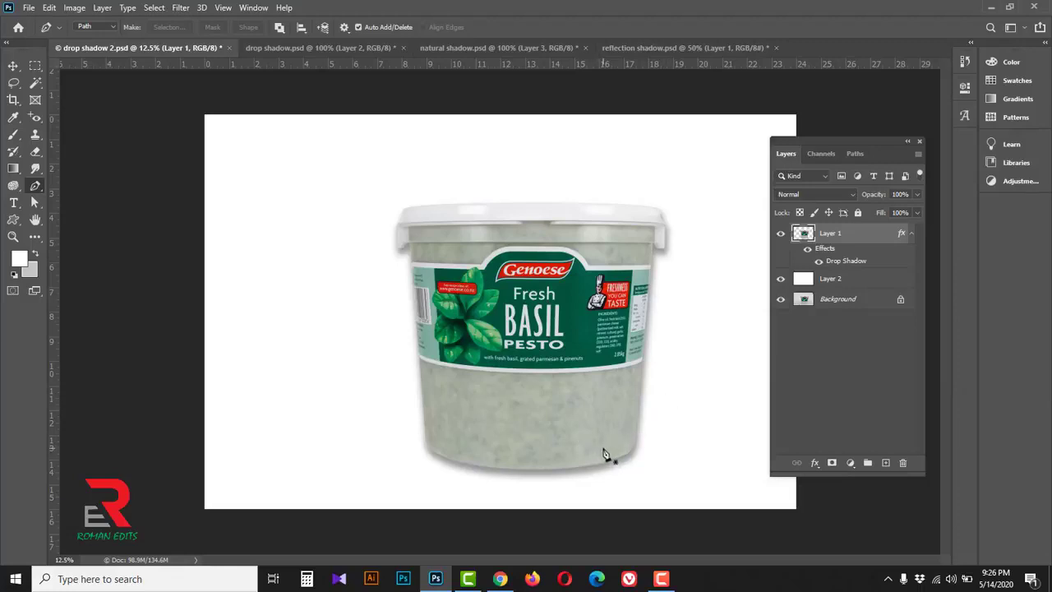
Step: Close drop shadow 2.psd without saving and bring up drop shadow.psd
{"action": "left_click", "coordinate": [229, 48]}
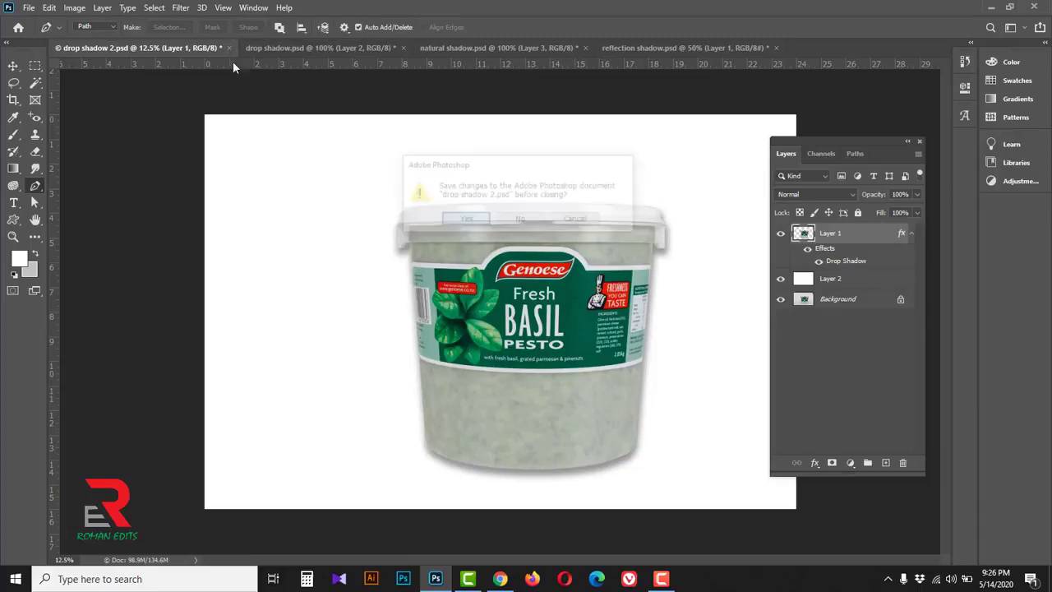
{"action": "left_click", "coordinate": [521, 222]}
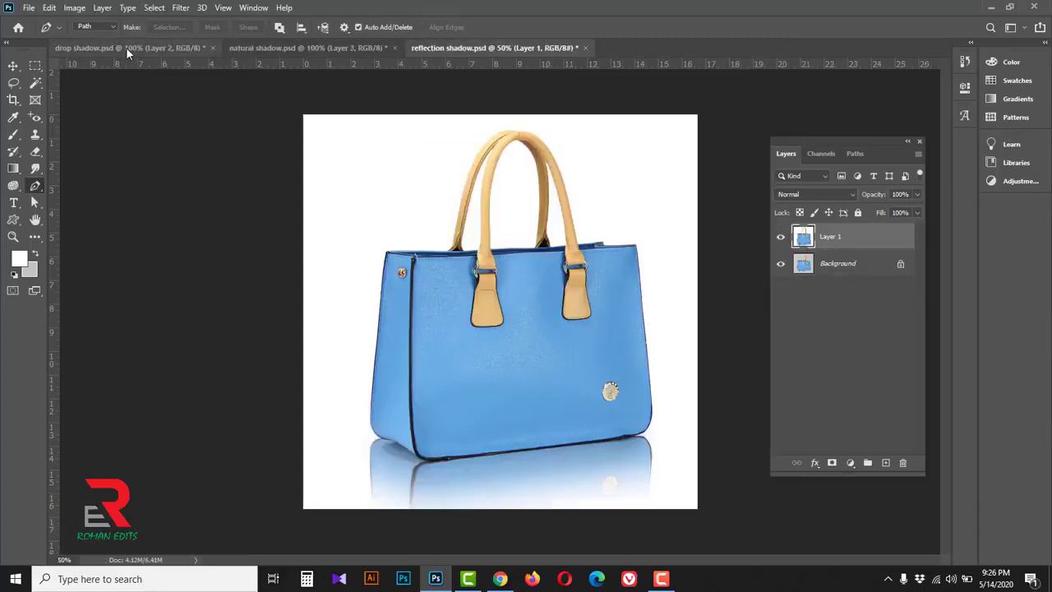
{"action": "left_click", "coordinate": [126, 47]}
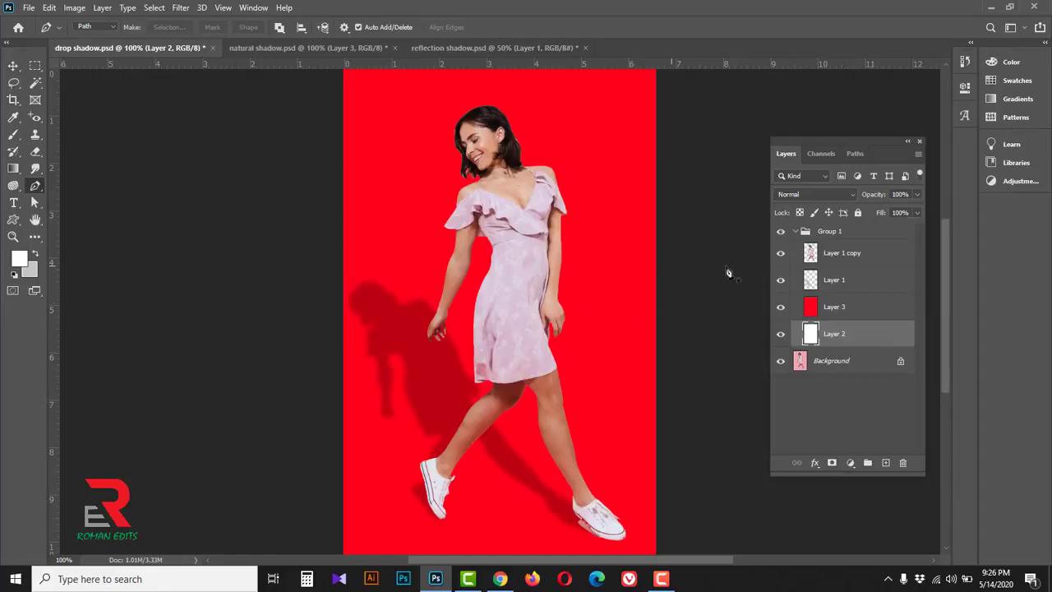
Step: Compare the finished shadow group on and off, and delete Group 1 together with its layers
{"action": "left_click", "coordinate": [784, 234]}
{"action": "left_click", "coordinate": [783, 235]}
{"action": "left_click", "coordinate": [855, 235]}
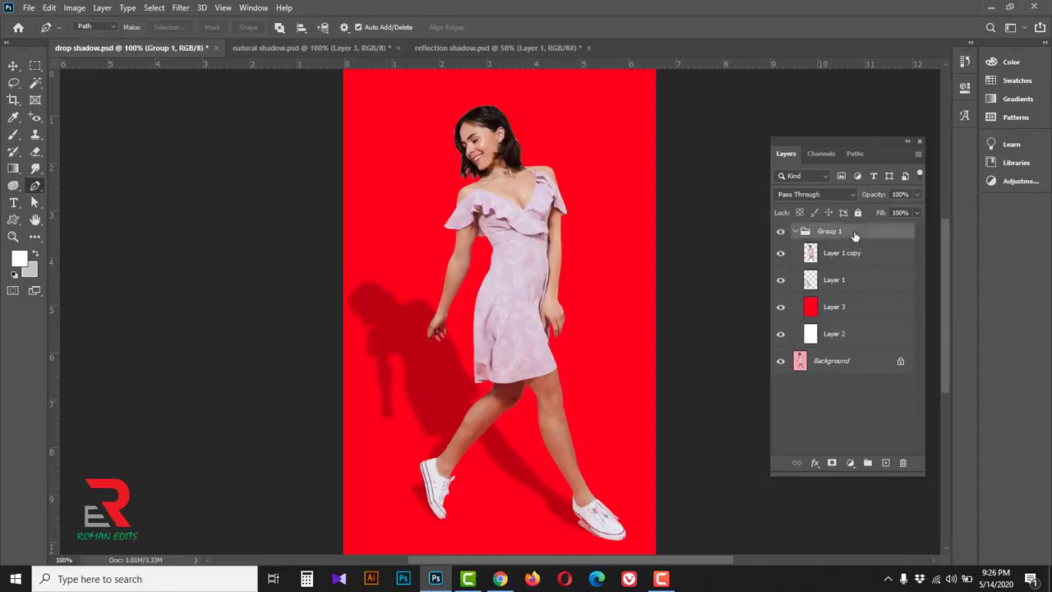
{"action": "left_click_drag", "start_coordinate": [872, 235], "coordinate": [903, 462]}
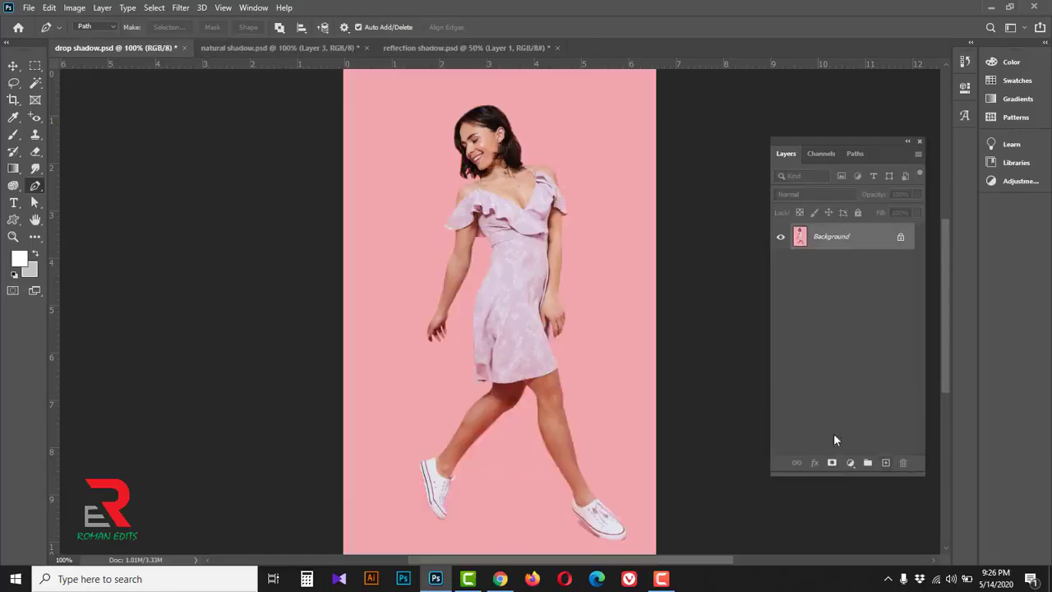
Step: Load the Work Path traced around the model as a selection
{"action": "left_click", "coordinate": [853, 155]}
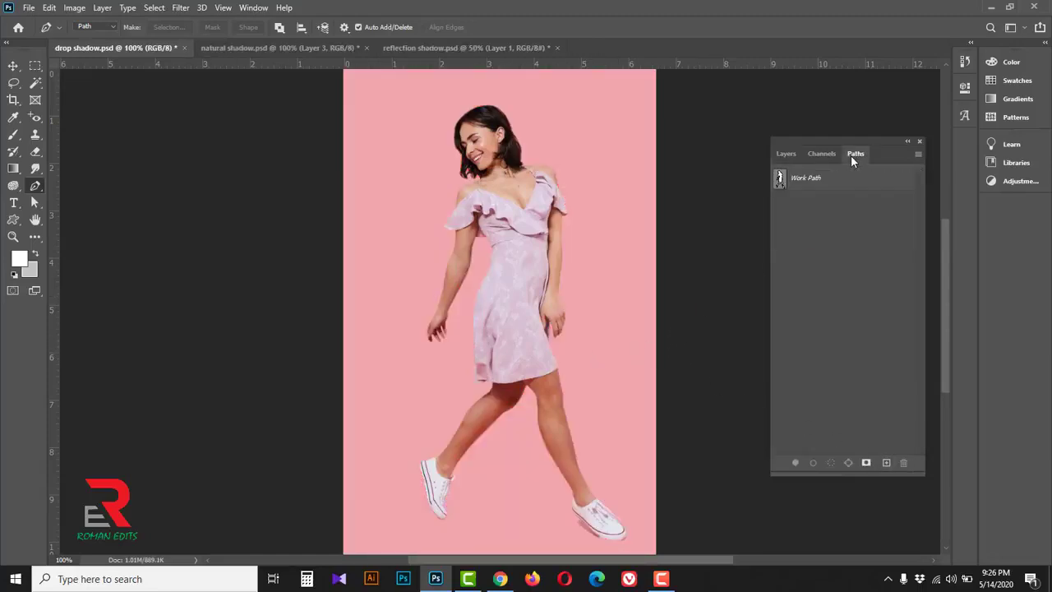
{"action": "left_click", "coordinate": [781, 182]}
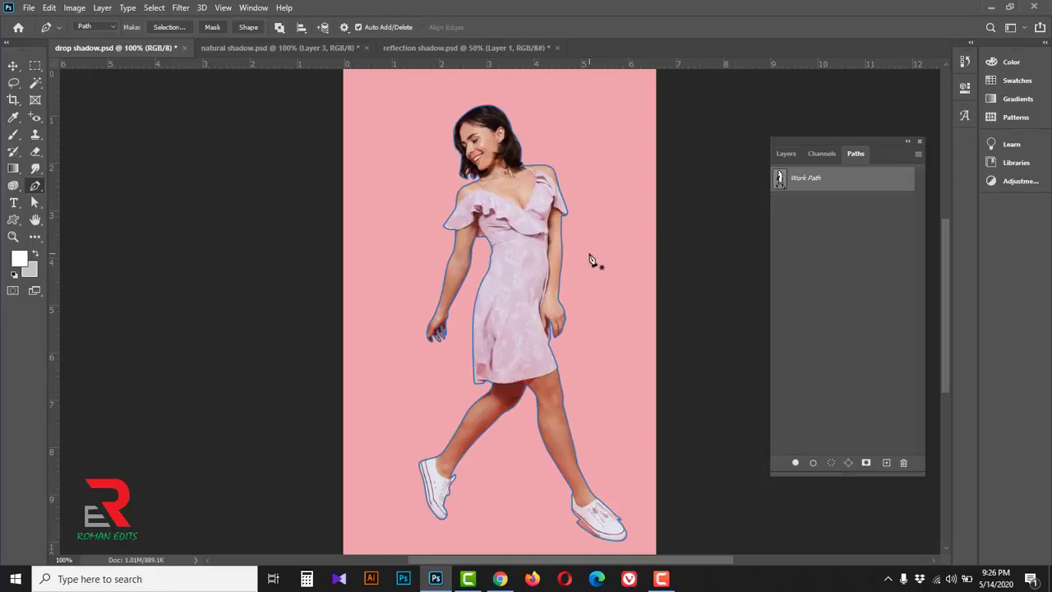
{"action": "right_click", "coordinate": [46, 190]}
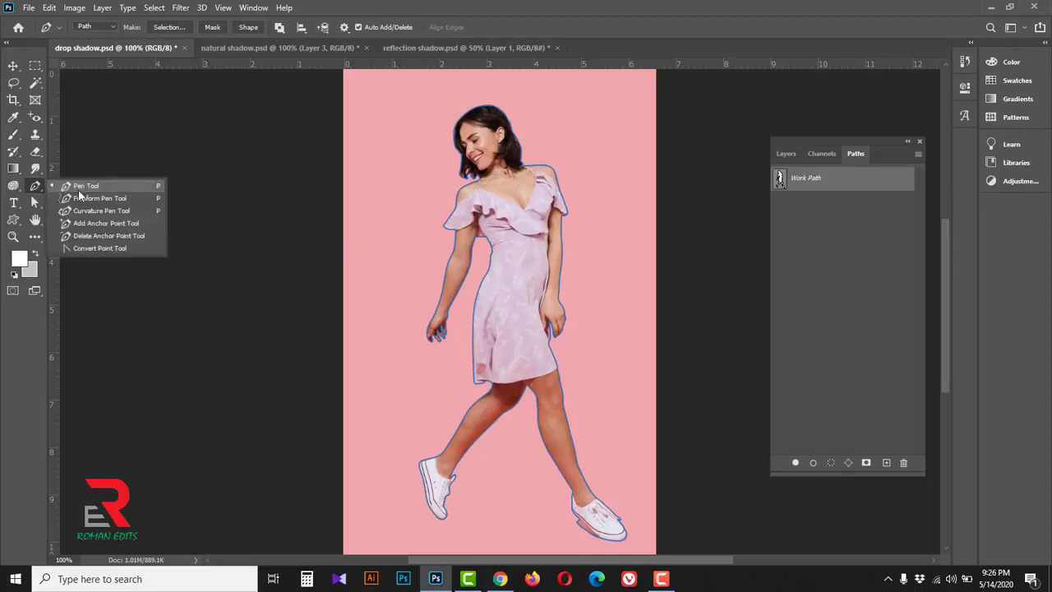
{"action": "left_click", "coordinate": [78, 190]}
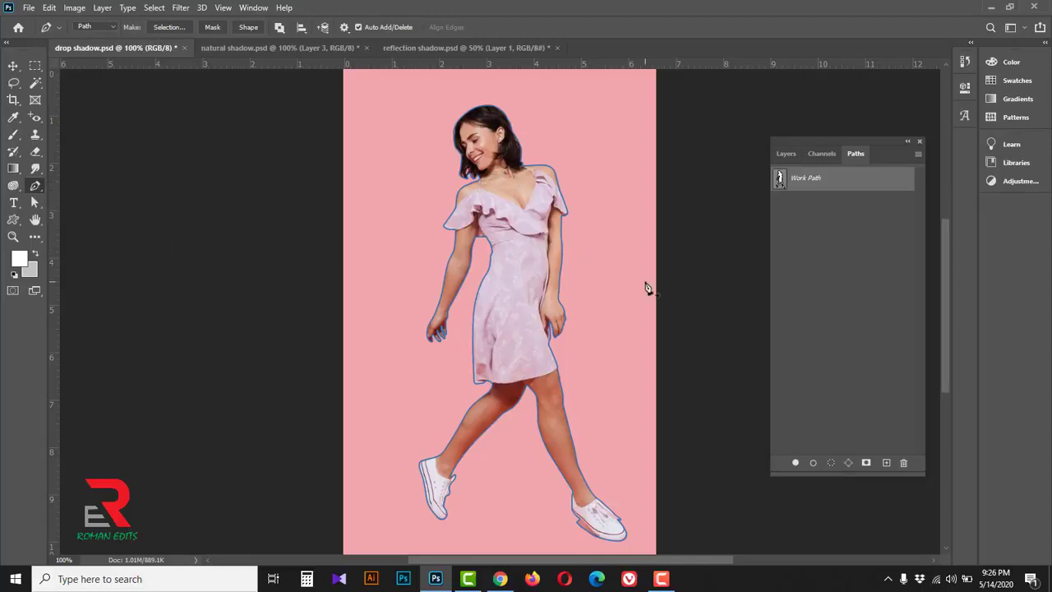
{"action": "key", "text": "ctrl+Return"}
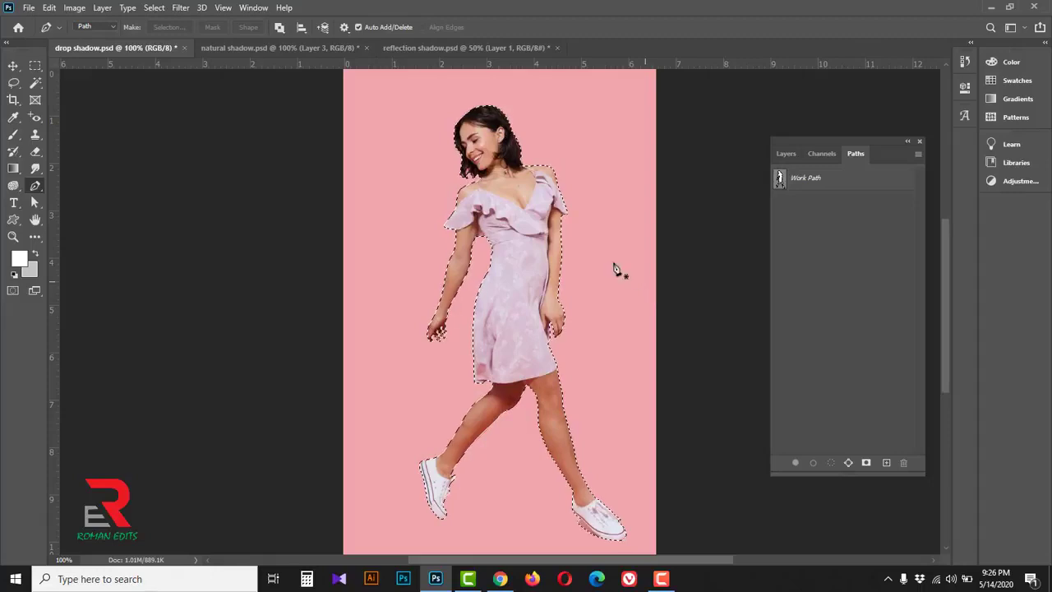
Step: Copy the selected model from the Background onto a new layer and toggle the Background's visibility to check the cut-out
{"action": "left_click", "coordinate": [783, 154]}
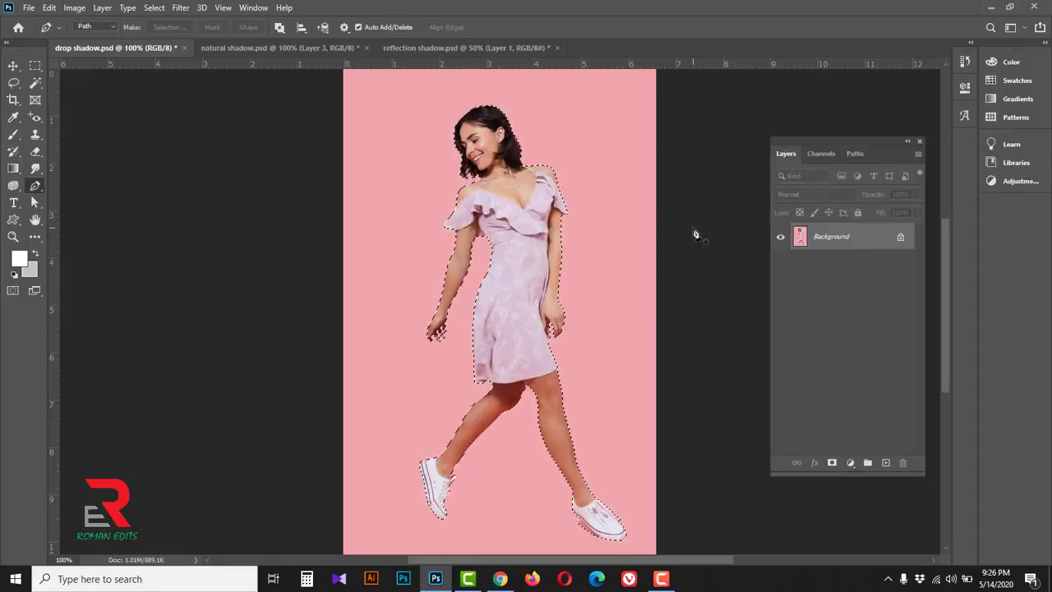
{"action": "key", "text": "ctrl+j"}
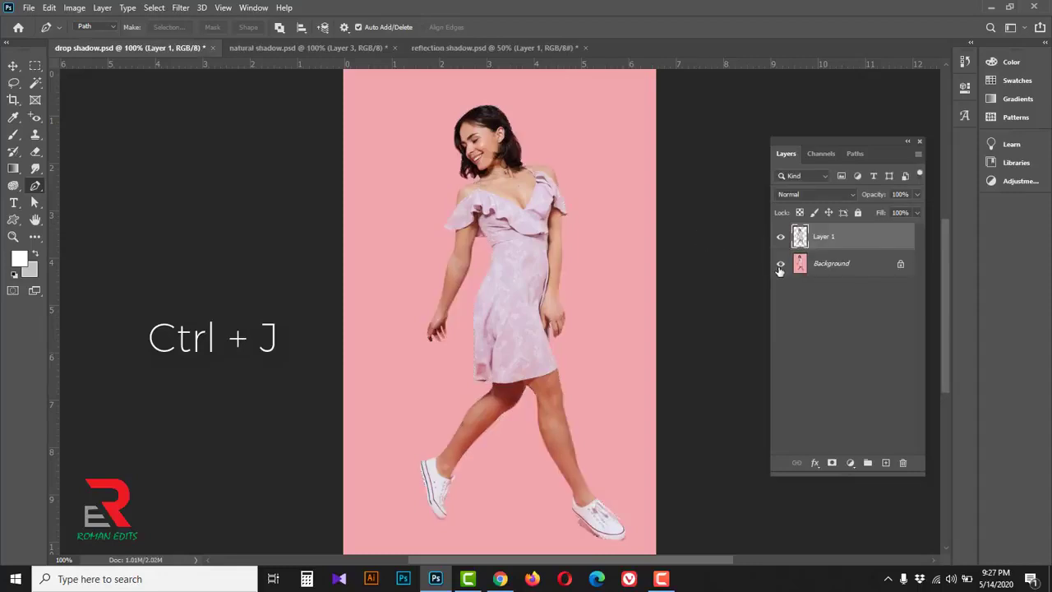
{"action": "left_click", "coordinate": [782, 265]}
{"action": "left_click", "coordinate": [781, 266]}
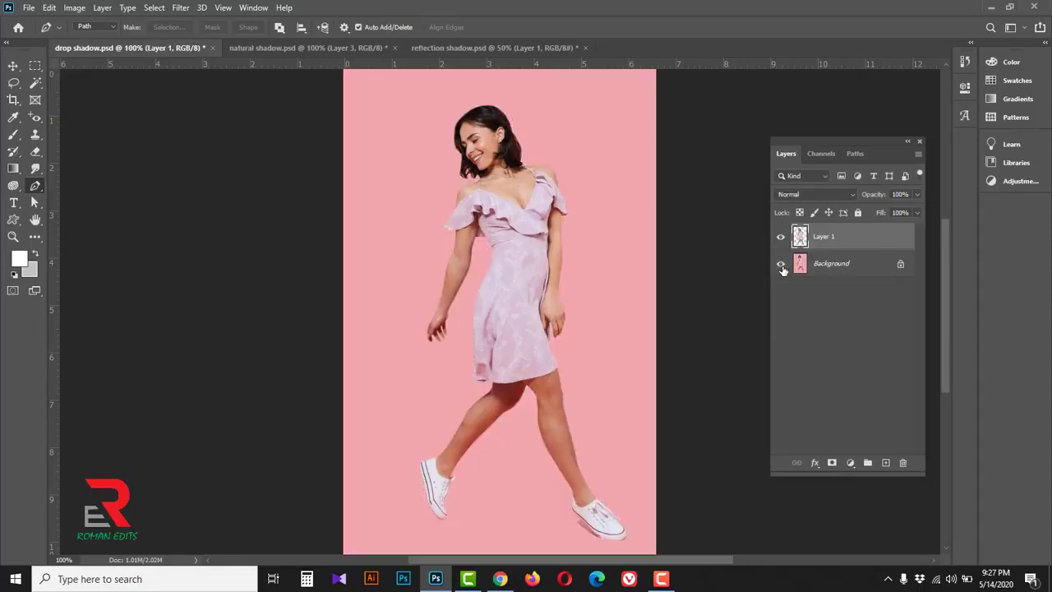
Step: Create a new layer directly above the Background and fill it with white (ffffff)
{"action": "left_click", "coordinate": [856, 268]}
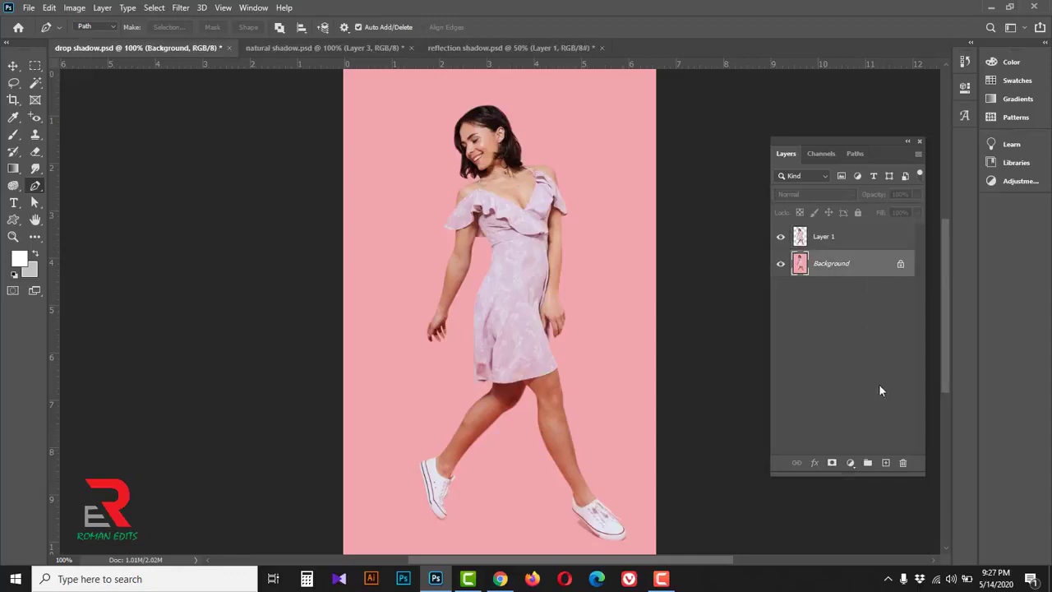
{"action": "left_click", "coordinate": [886, 463]}
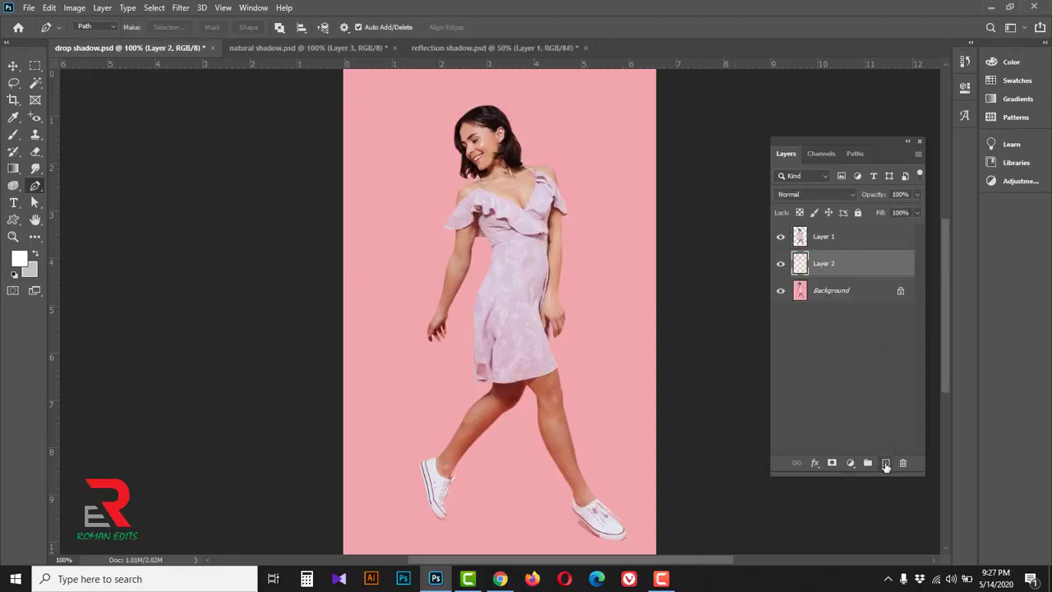
{"action": "left_click", "coordinate": [20, 260]}
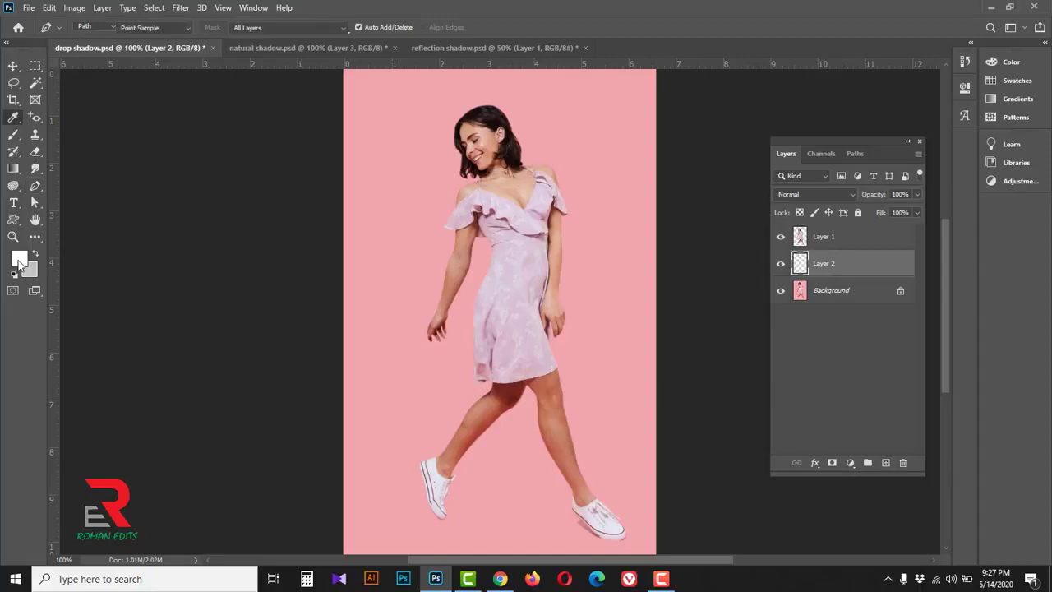
{"action": "left_click_drag", "start_coordinate": [423, 86], "coordinate": [387, 55]}
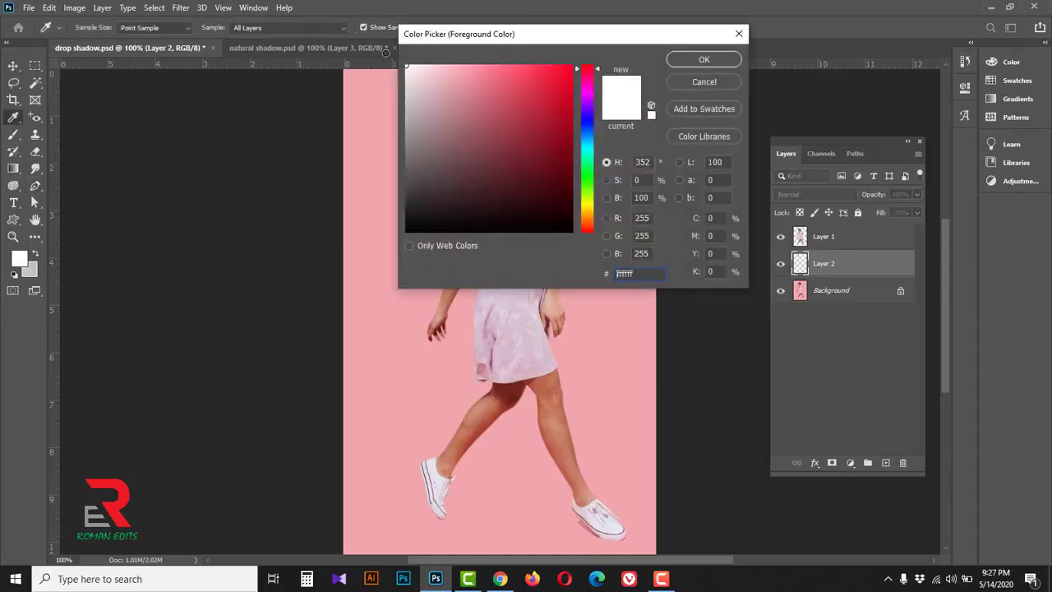
{"action": "left_click", "coordinate": [704, 59]}
{"action": "key", "text": "p"}
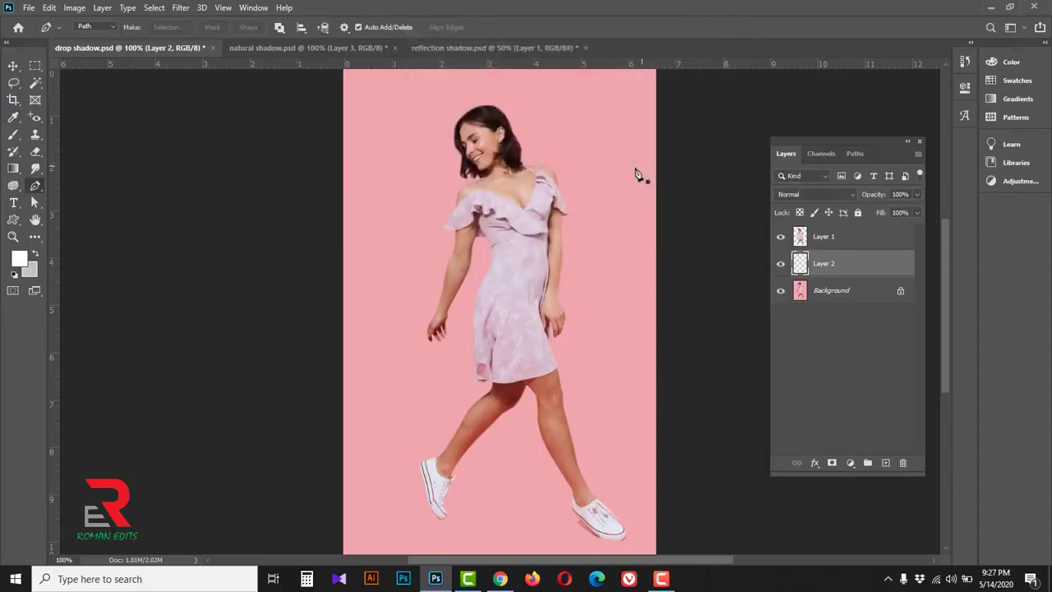
{"action": "key", "text": "alt+BackSpace"}
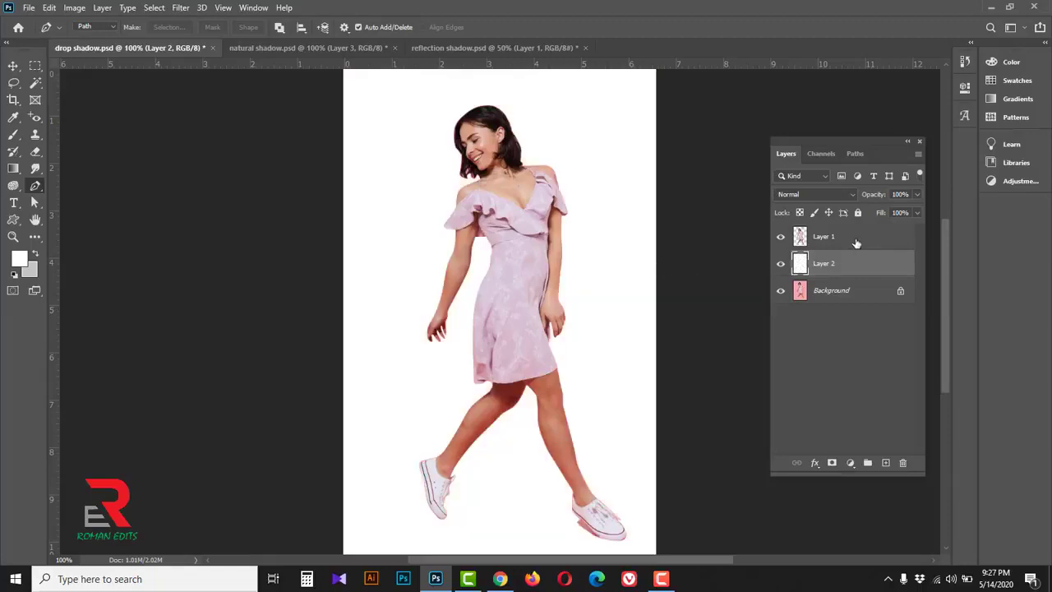
Step: Duplicate Layer 1 and free-transform the copy, shifting it to the left of the model and rotating it to about -22.3°
{"action": "left_click", "coordinate": [804, 241]}
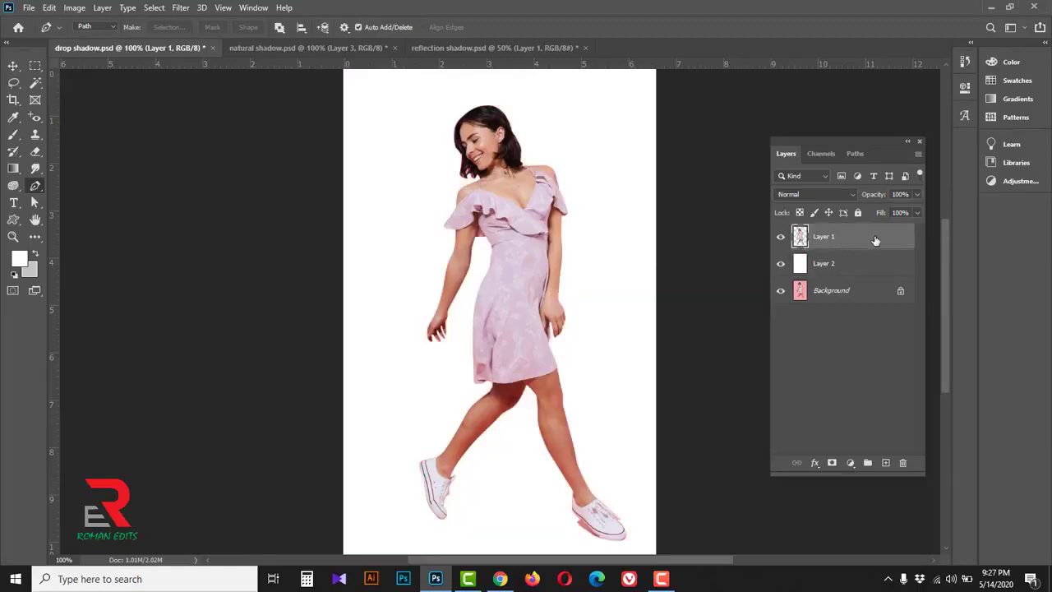
{"action": "left_click_drag", "start_coordinate": [875, 240], "coordinate": [886, 462]}
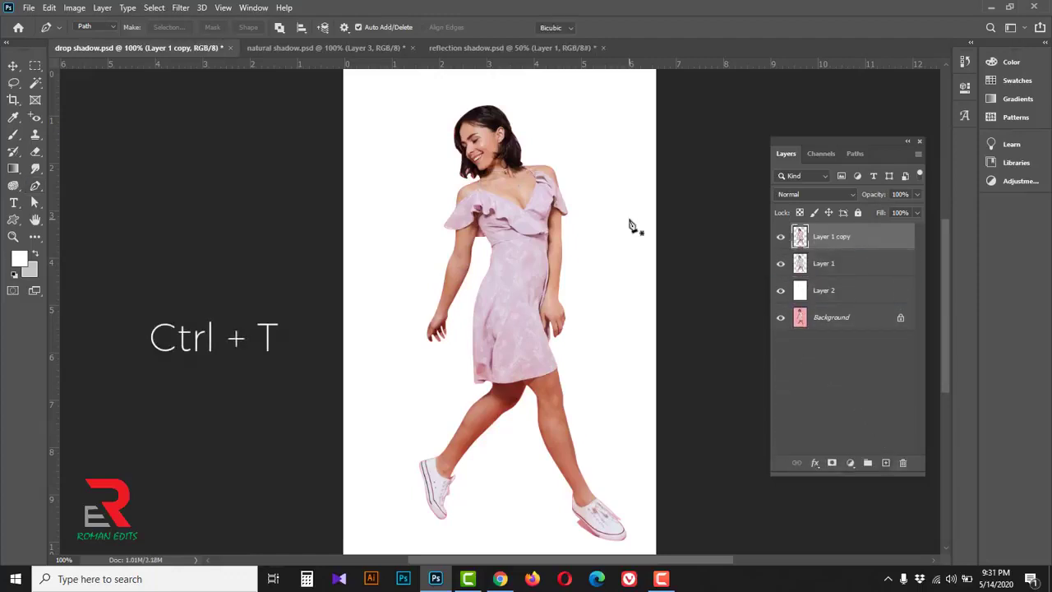
{"action": "key", "text": "ctrl+t"}
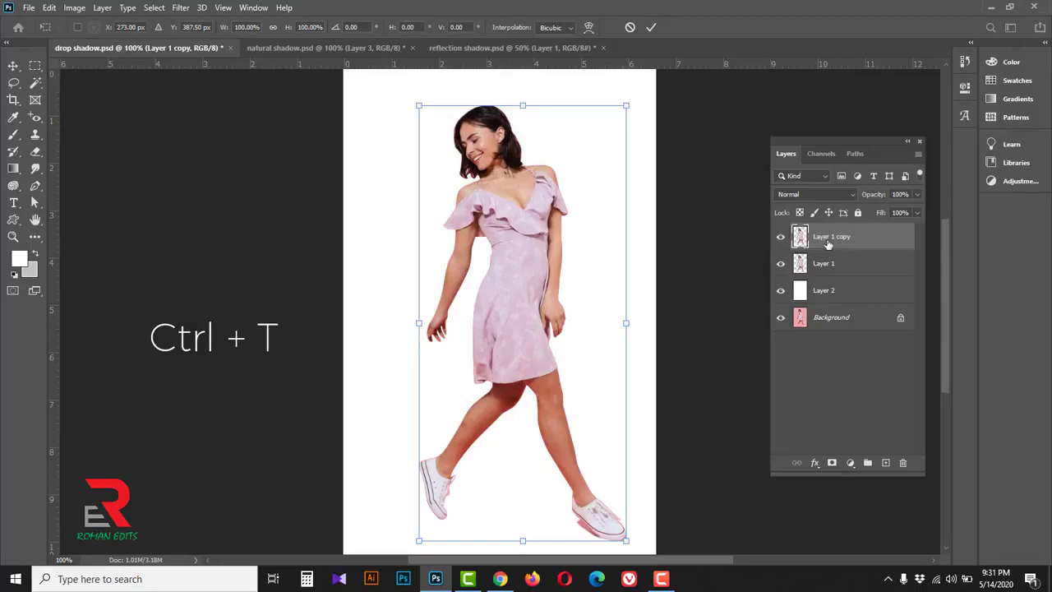
{"action": "left_click_drag", "start_coordinate": [669, 95], "coordinate": [567, 94]}
{"action": "left_click_drag", "start_coordinate": [505, 313], "coordinate": [444, 311]}
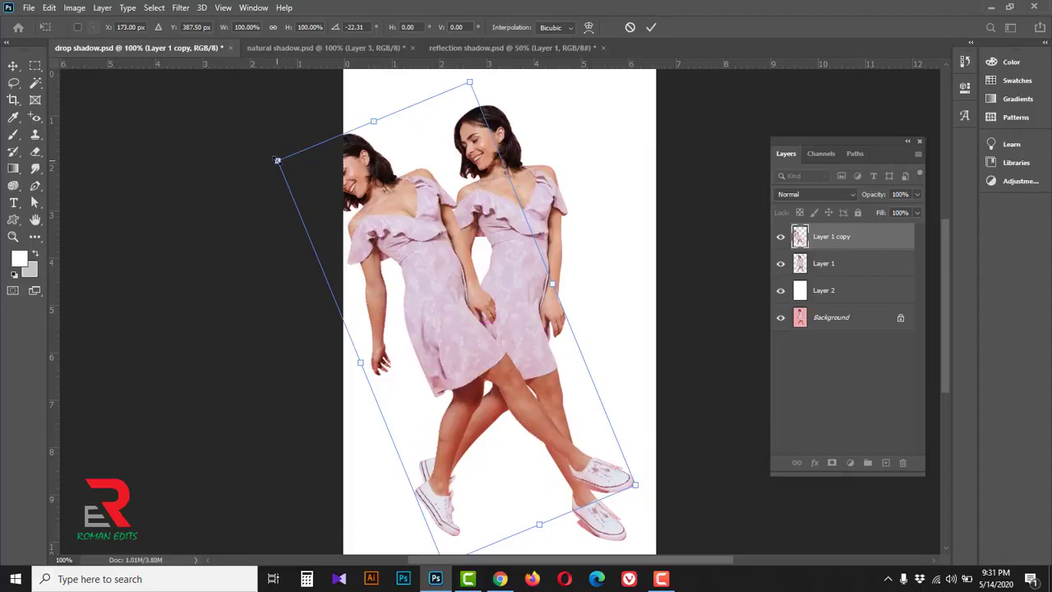
Step: Scale the model copy to about 87.4%, tilt it to about -27.7° and move it further left
{"action": "left_click_drag", "start_coordinate": [277, 161], "coordinate": [324, 202]}
{"action": "left_click_drag", "start_coordinate": [509, 359], "coordinate": [479, 353]}
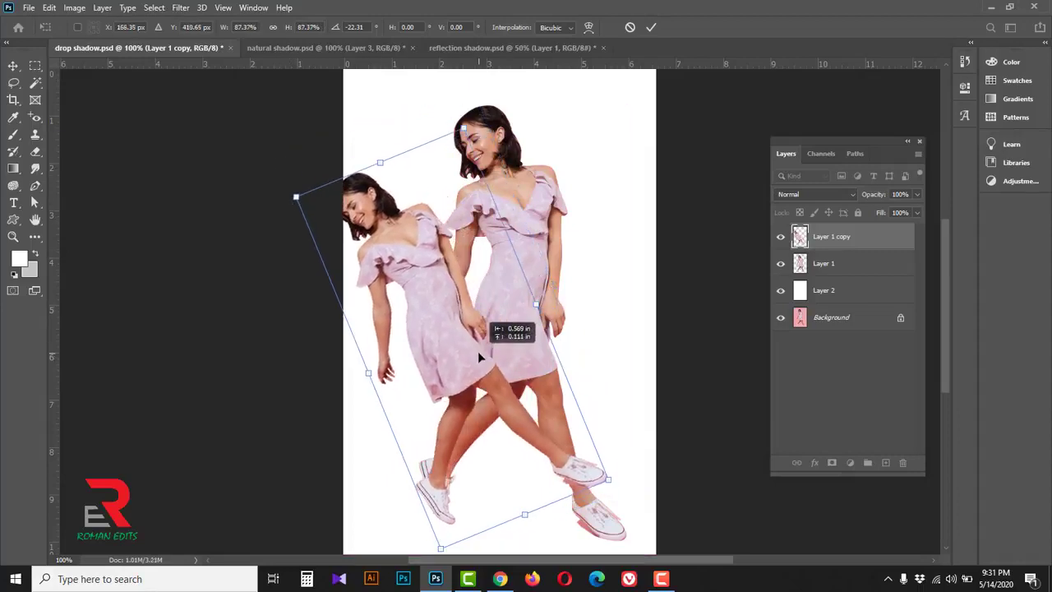
{"action": "left_click_drag", "start_coordinate": [613, 289], "coordinate": [596, 276]}
{"action": "left_click_drag", "start_coordinate": [500, 359], "coordinate": [478, 352]}
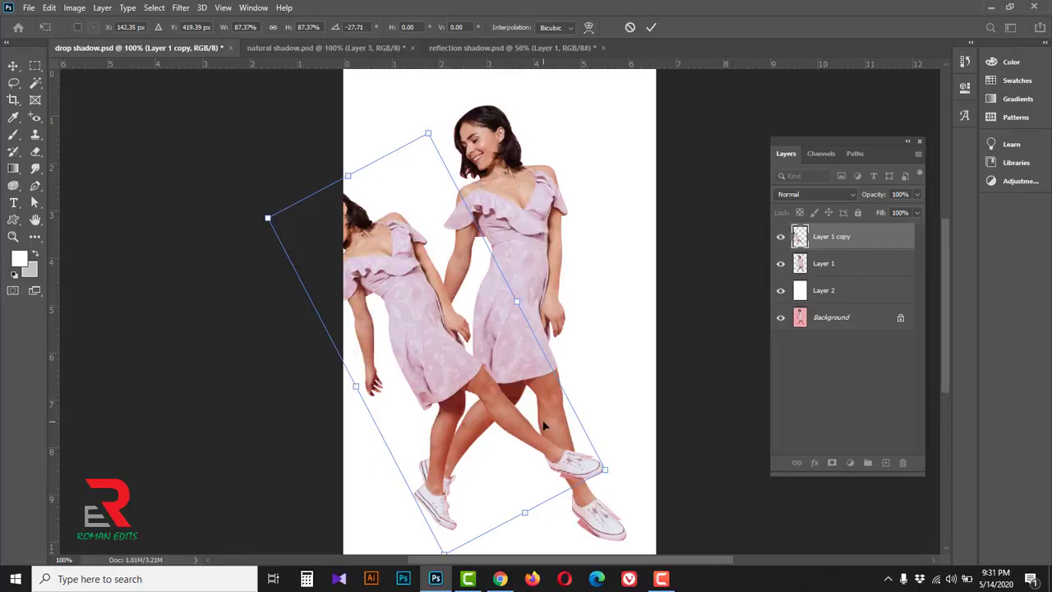
Step: Warp the tilted copy so both of its shoes meet the original model's shoes, and apply the transformation
{"action": "right_click", "coordinate": [542, 425]}
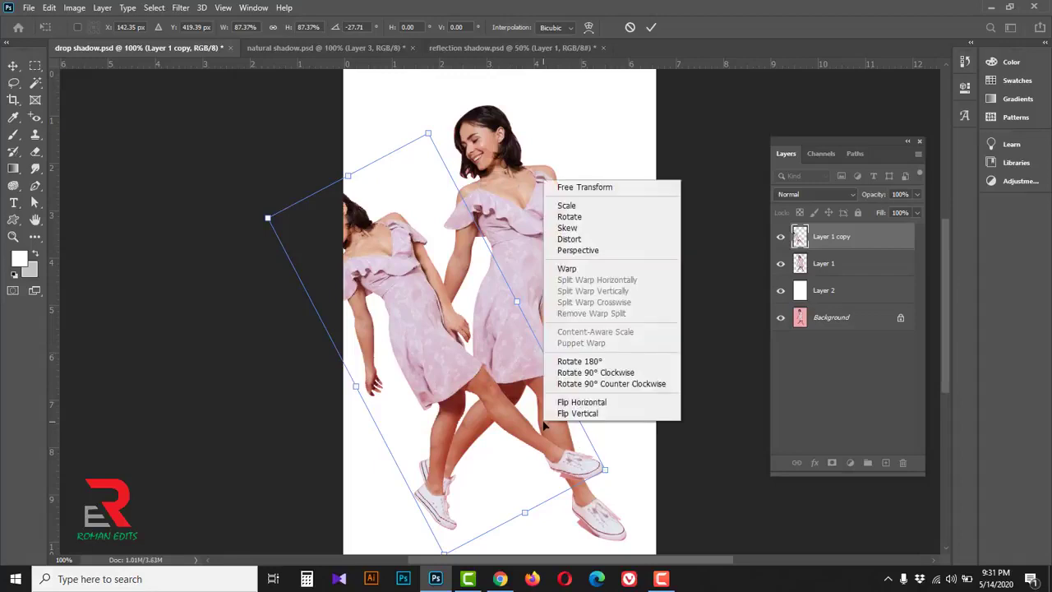
{"action": "left_click", "coordinate": [569, 269]}
{"action": "left_click_drag", "start_coordinate": [608, 475], "coordinate": [615, 534]}
{"action": "left_click_drag", "start_coordinate": [552, 499], "coordinate": [576, 537]}
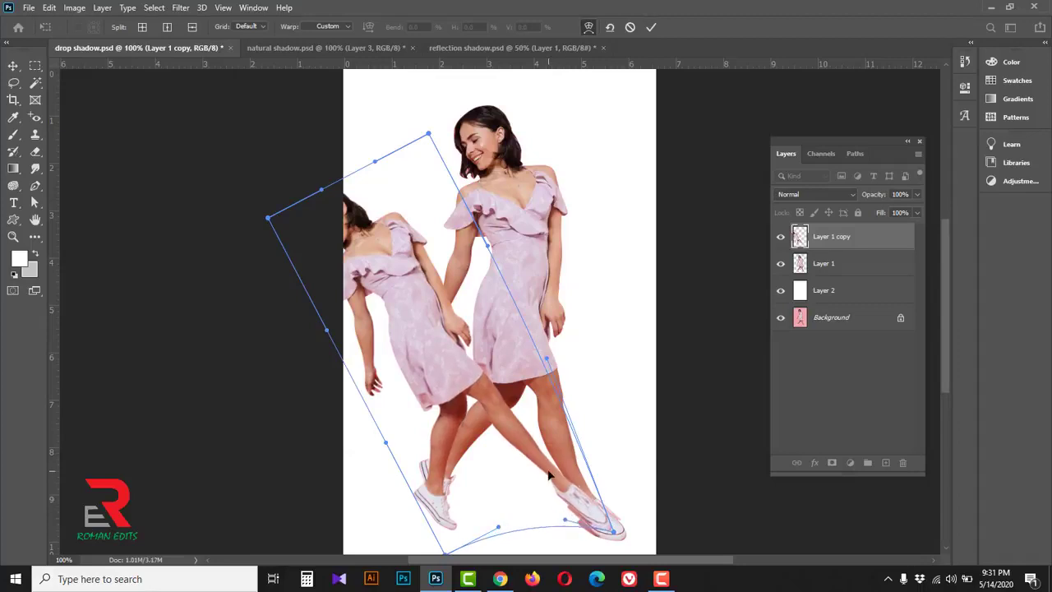
{"action": "left_click_drag", "start_coordinate": [450, 526], "coordinate": [439, 515]}
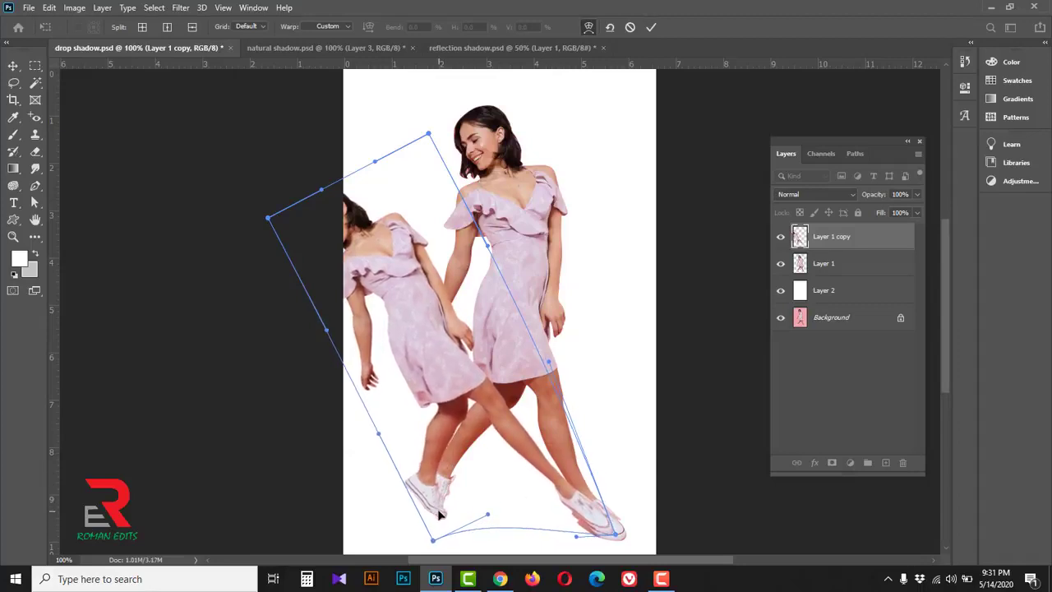
{"action": "left_click_drag", "start_coordinate": [380, 433], "coordinate": [396, 409]}
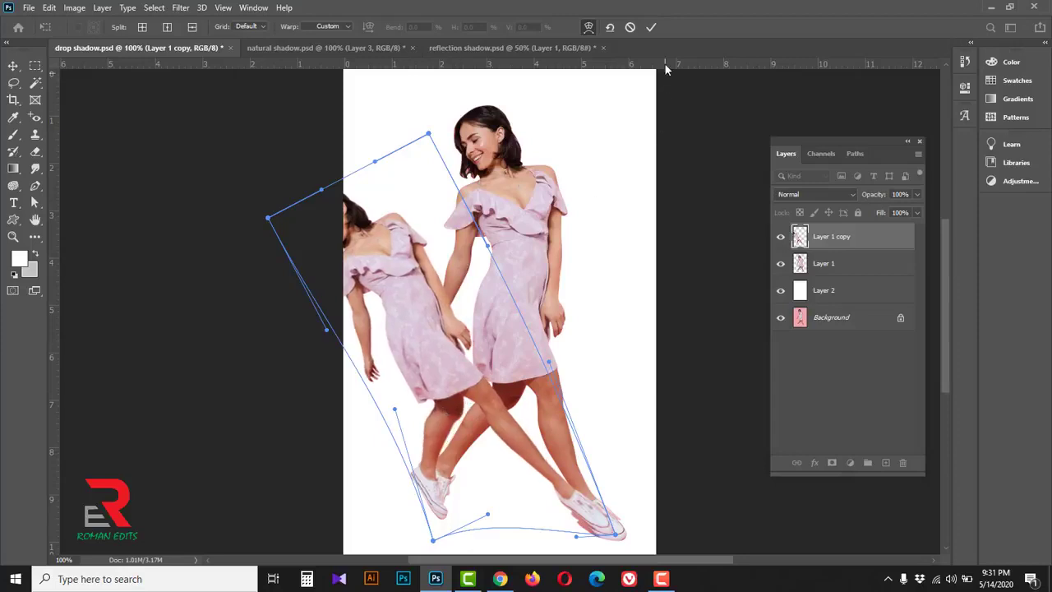
{"action": "left_click", "coordinate": [651, 28]}
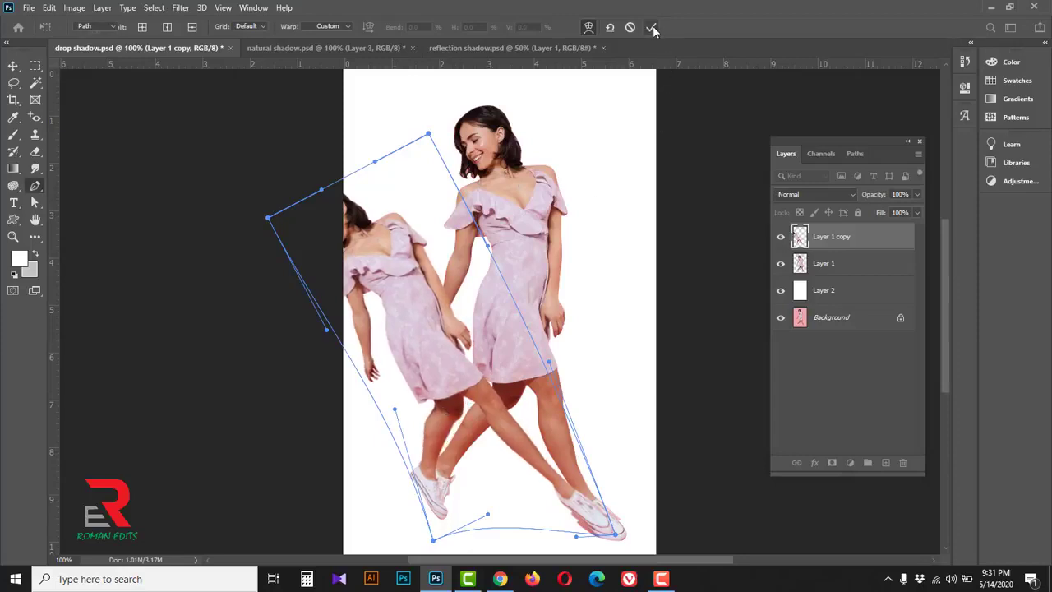
Step: Select the pixels of Layer 1 copy, fill them with gray 8a8a8a and clear the selection
{"action": "right_click", "coordinate": [797, 237]}
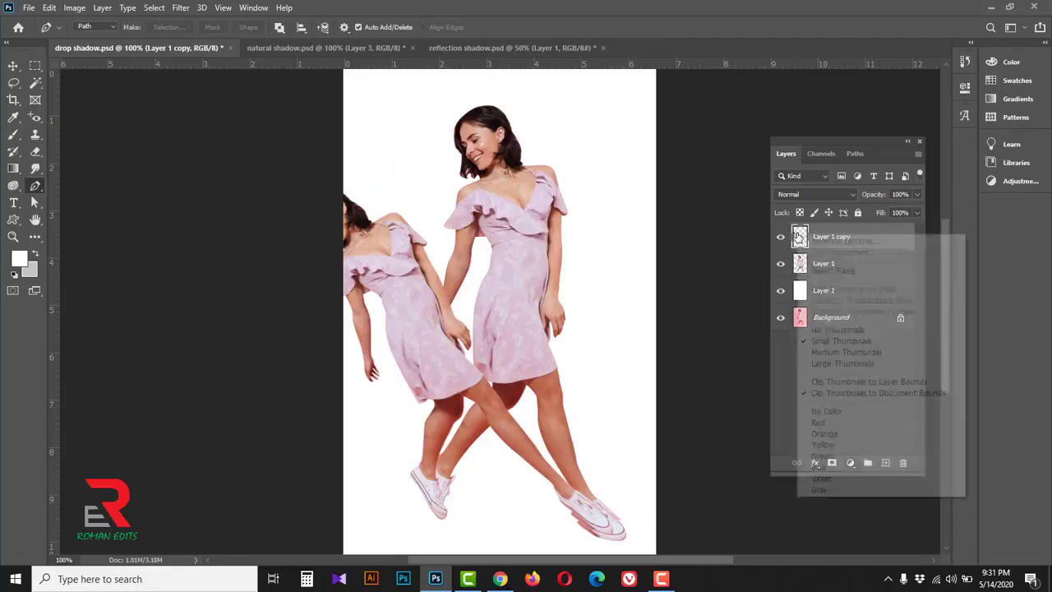
{"action": "left_click", "coordinate": [819, 272]}
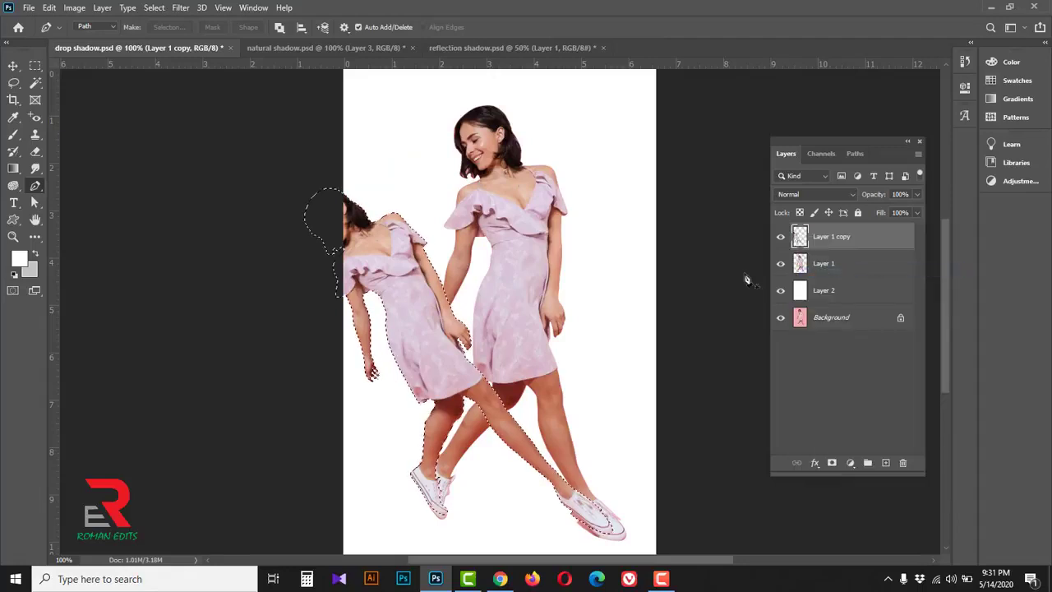
{"action": "left_click", "coordinate": [21, 260]}
{"action": "left_click_drag", "start_coordinate": [414, 157], "coordinate": [403, 141]}
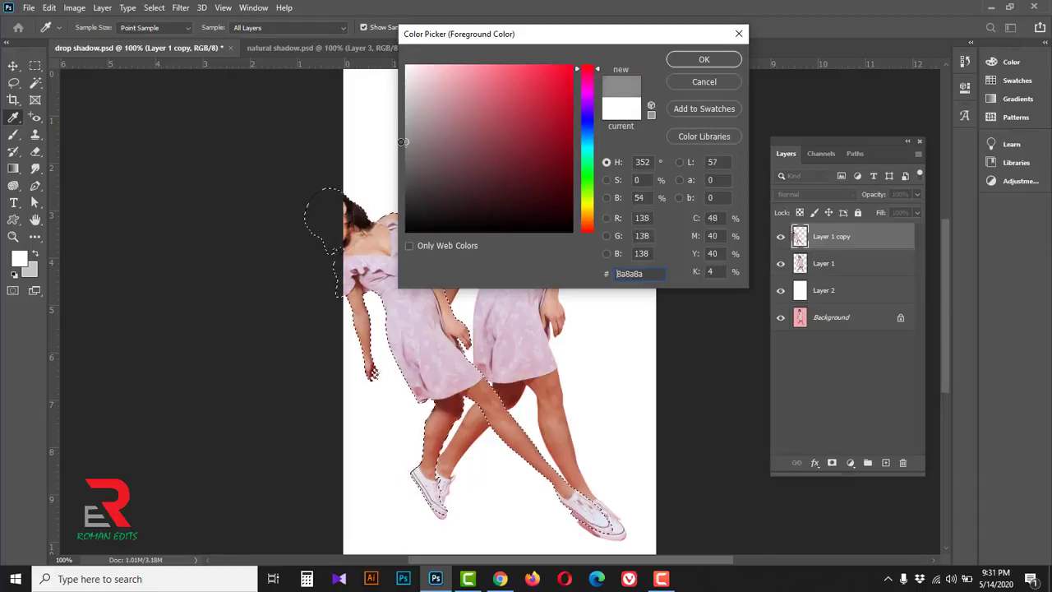
{"action": "left_click", "coordinate": [703, 60]}
{"action": "key", "text": "p"}
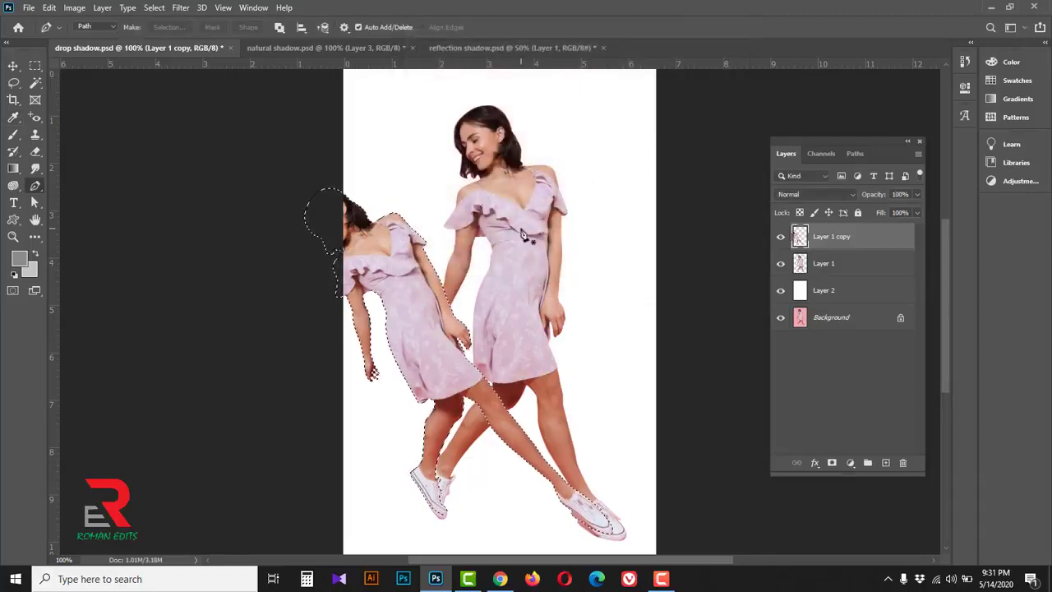
{"action": "key", "text": "alt+BackSpace"}
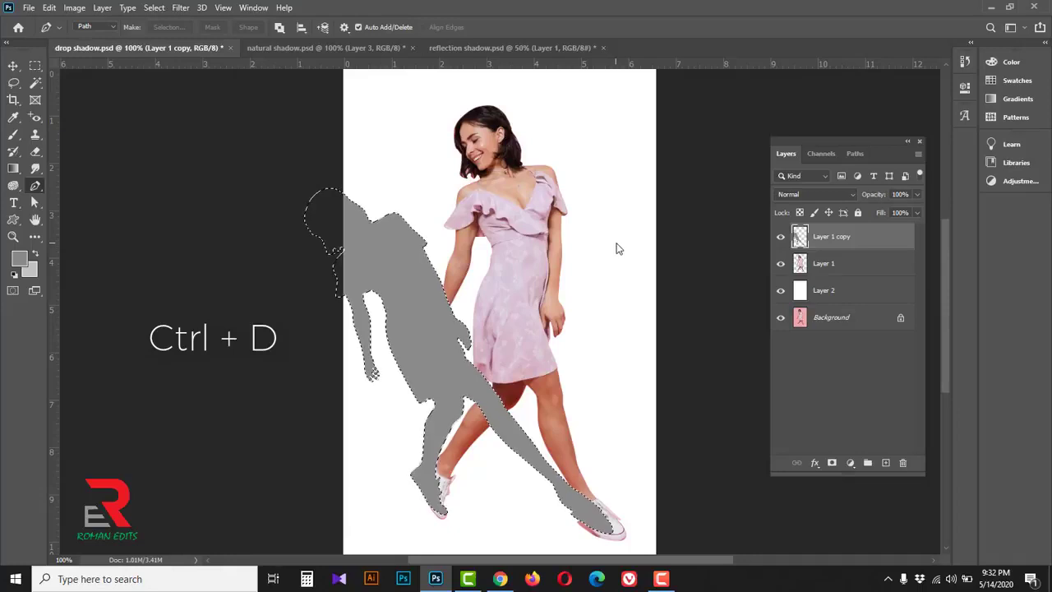
{"action": "key", "text": "ctrl+d"}
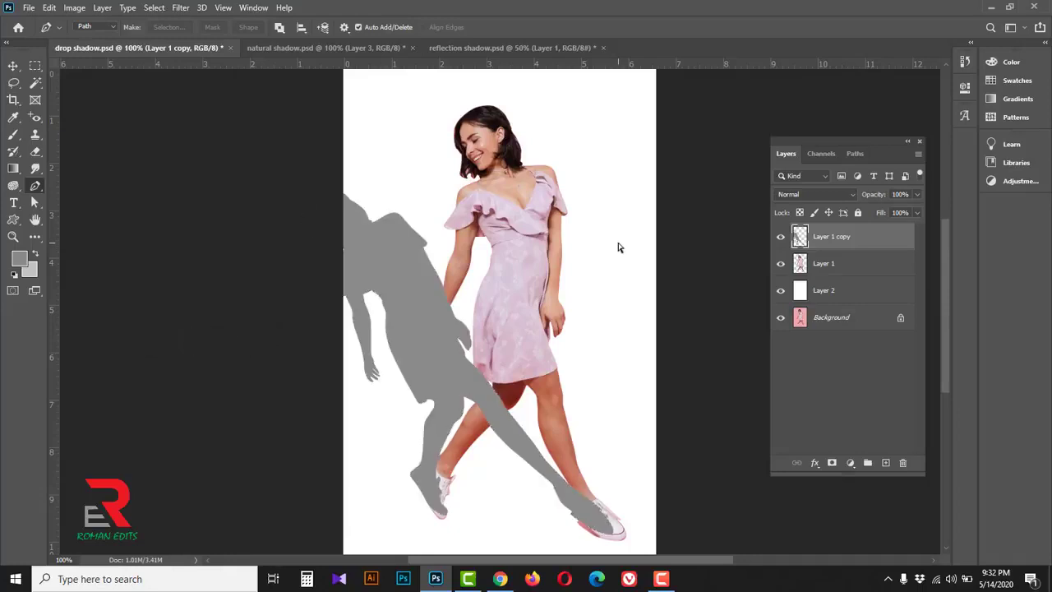
Step: Apply a Gaussian Blur with a 4.0 pixel radius to the gray shadow on Layer 1 copy
{"action": "left_click", "coordinate": [181, 8]}
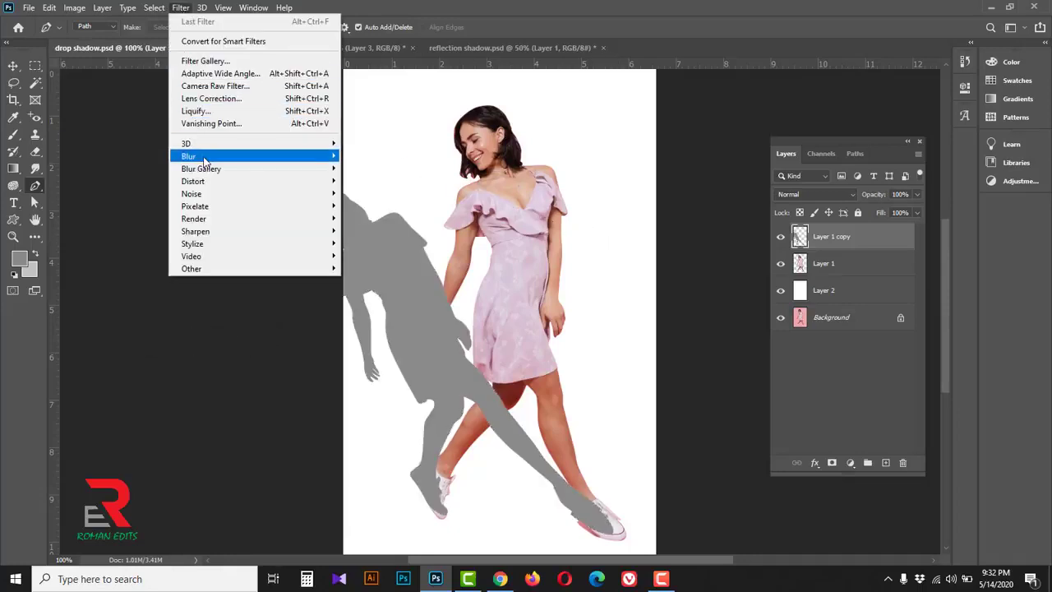
{"action": "mouse_move", "coordinate": [234, 159]}
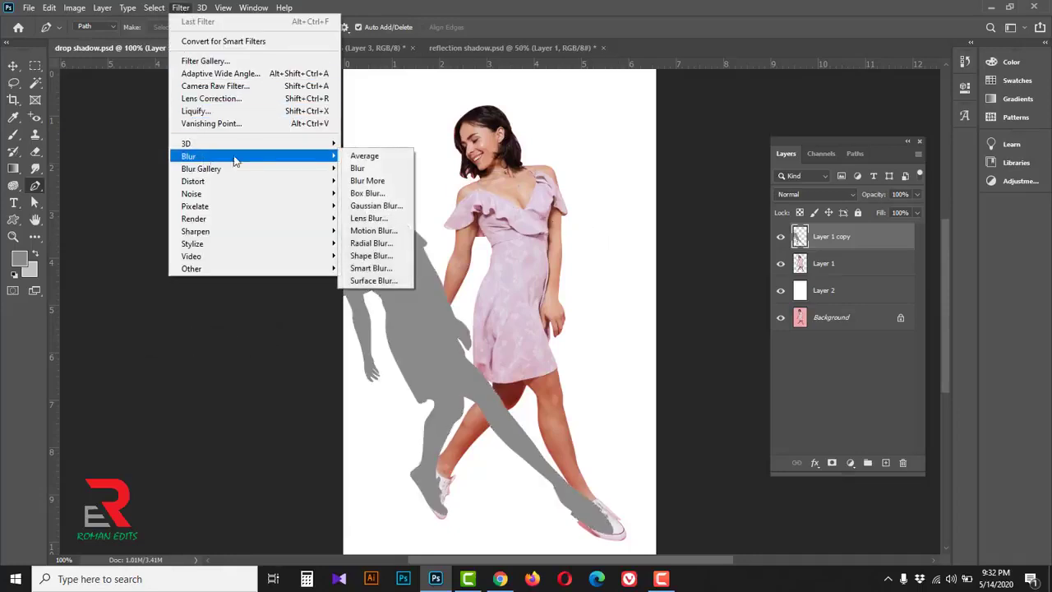
{"action": "left_click", "coordinate": [374, 207]}
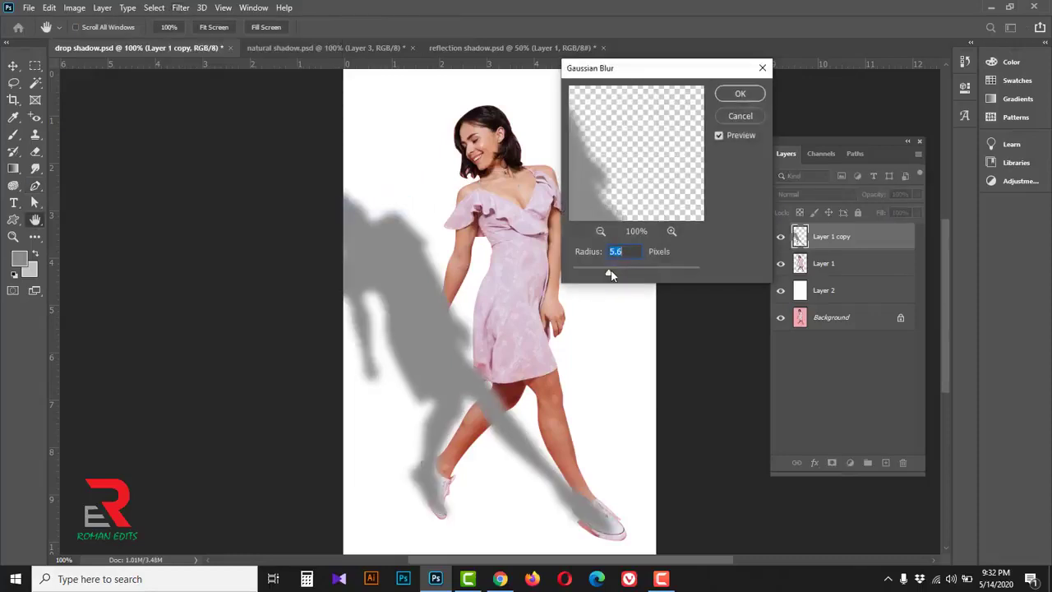
{"action": "left_click_drag", "start_coordinate": [609, 271], "coordinate": [567, 273]}
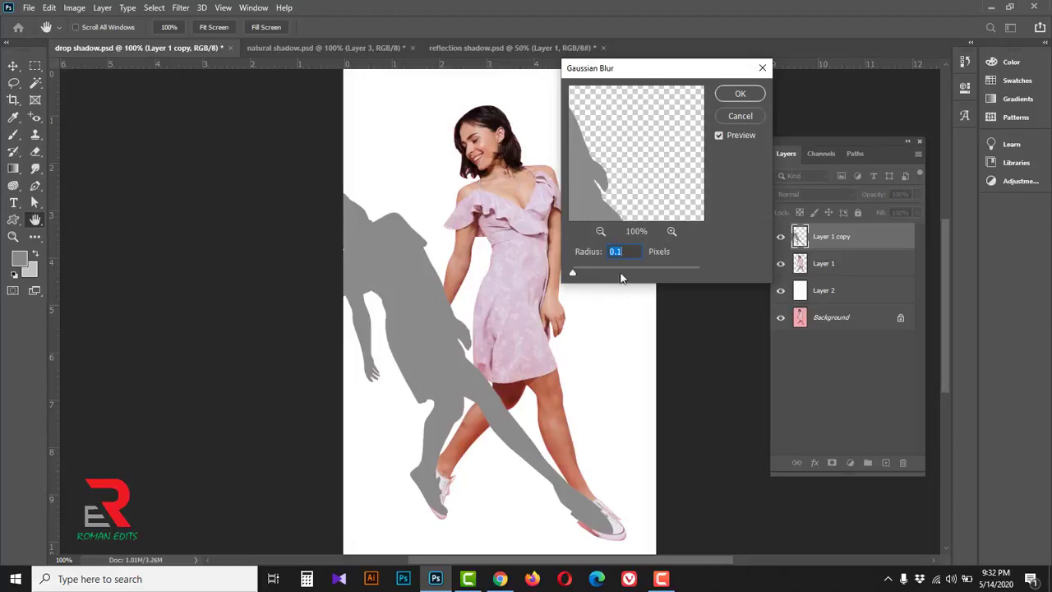
{"action": "left_click_drag", "start_coordinate": [576, 274], "coordinate": [598, 272]}
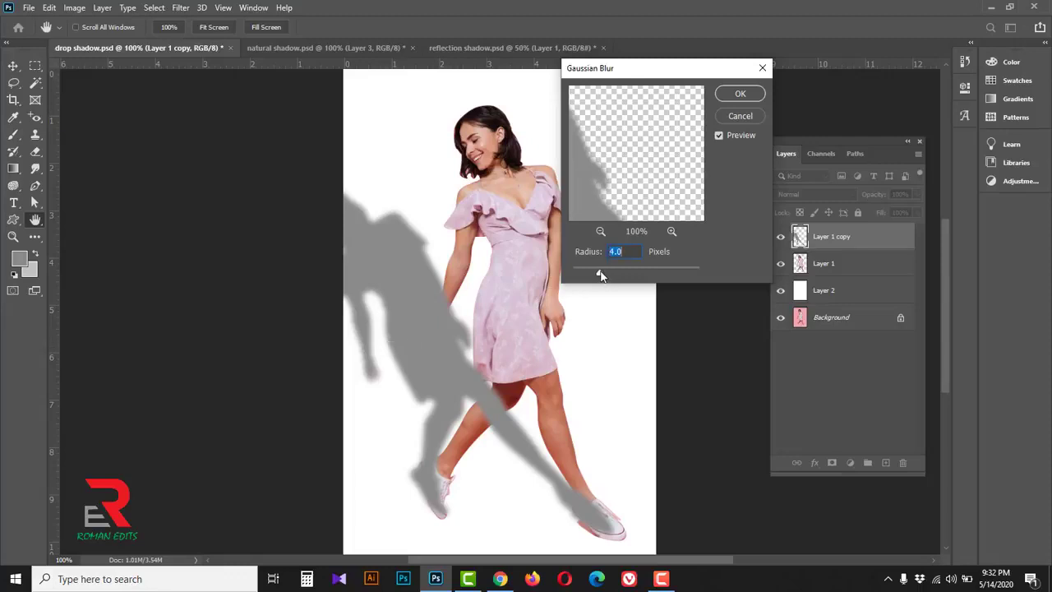
{"action": "left_click", "coordinate": [752, 95]}
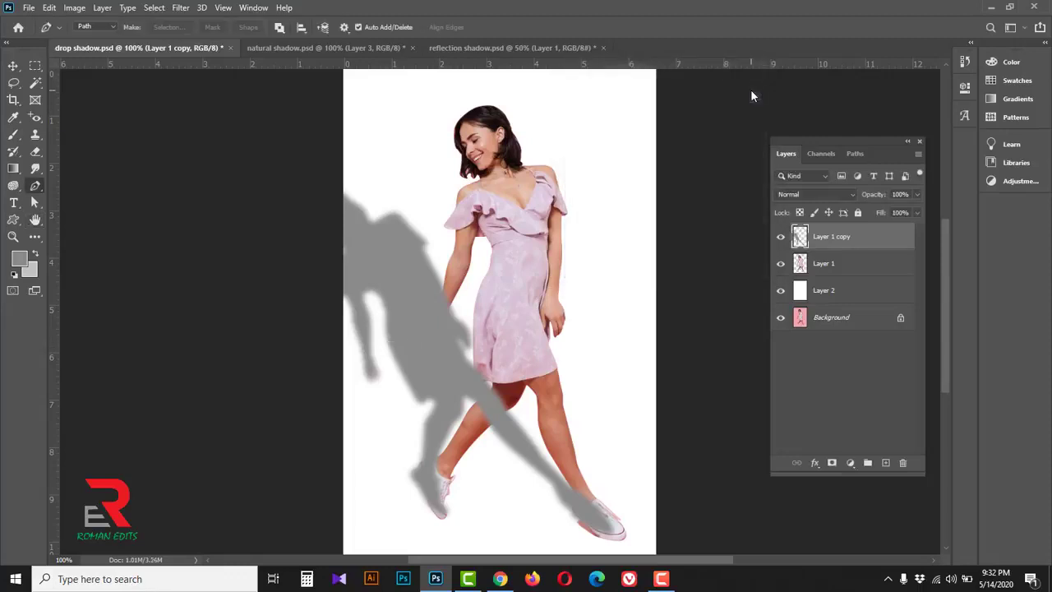
Step: Select Layer 2 and extend the canvas to 9 inches wide, anchored at the middle right so the space is added on the left
{"action": "left_click", "coordinate": [848, 293]}
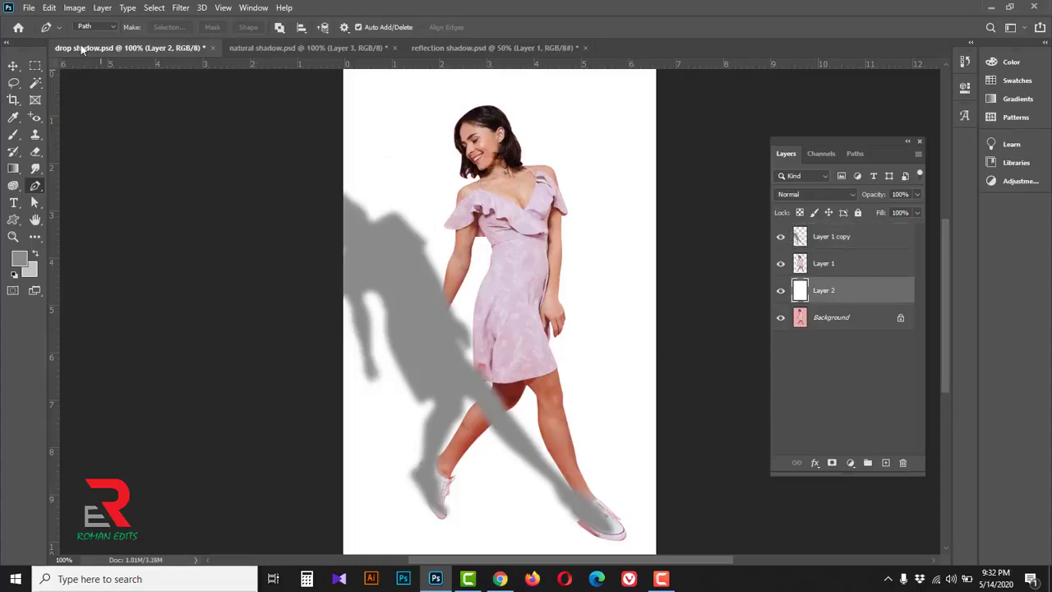
{"action": "left_click", "coordinate": [74, 7]}
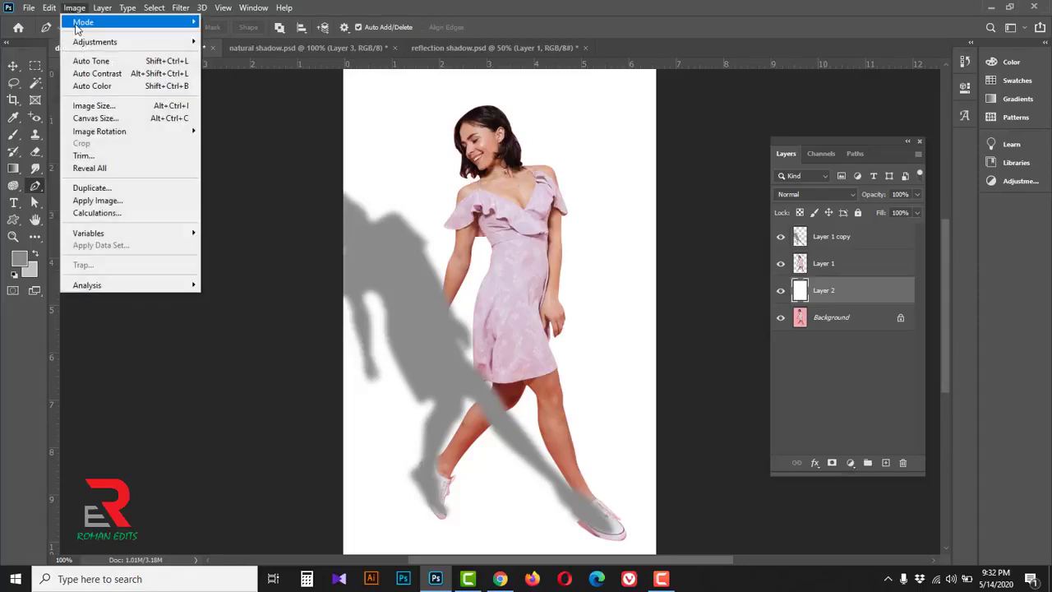
{"action": "left_click", "coordinate": [95, 120]}
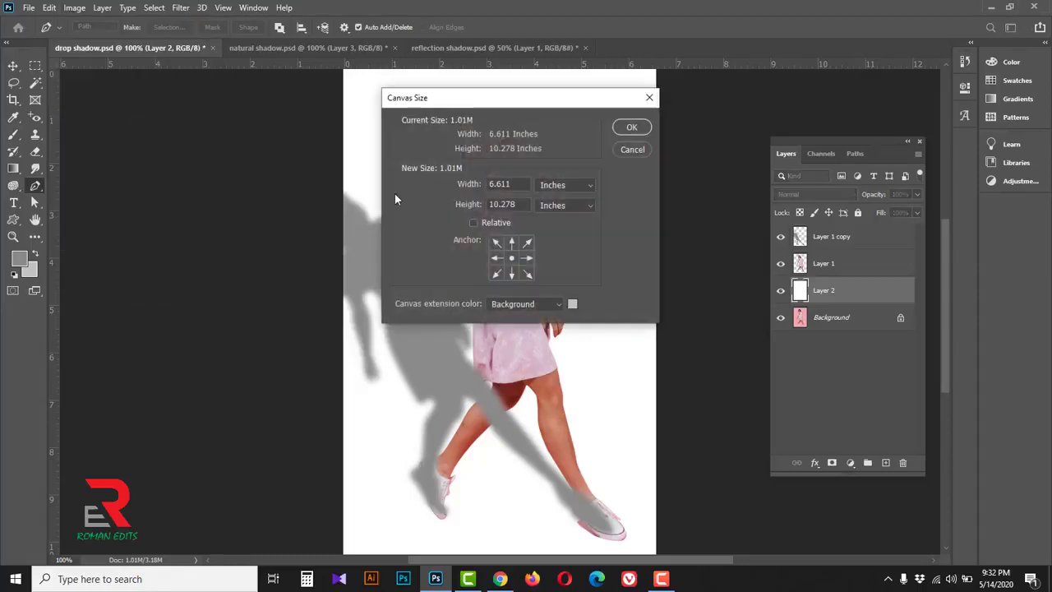
{"action": "left_click", "coordinate": [528, 258]}
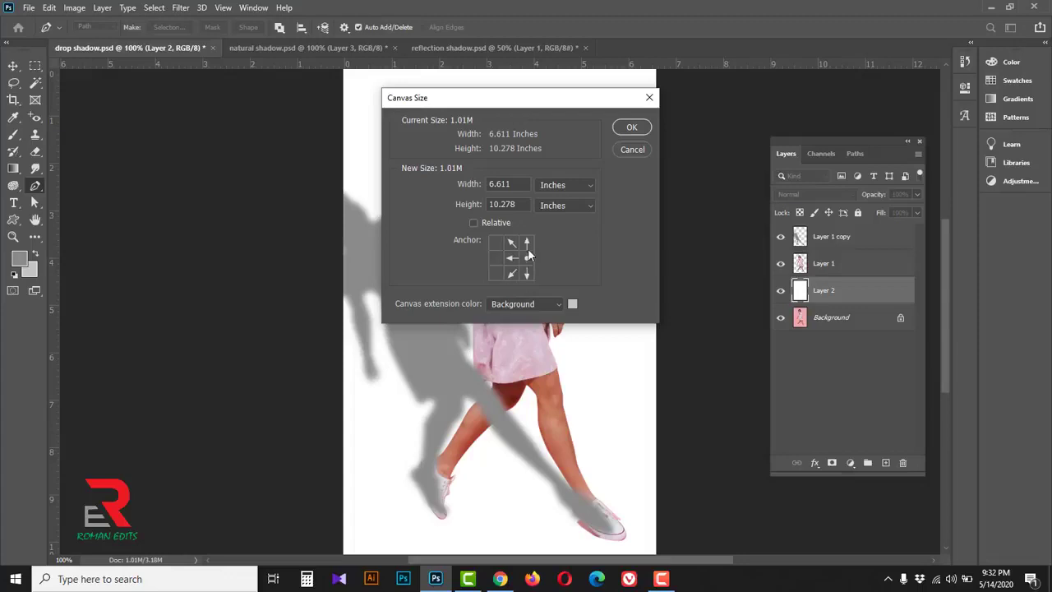
{"action": "left_click_drag", "start_coordinate": [519, 184], "coordinate": [476, 182]}
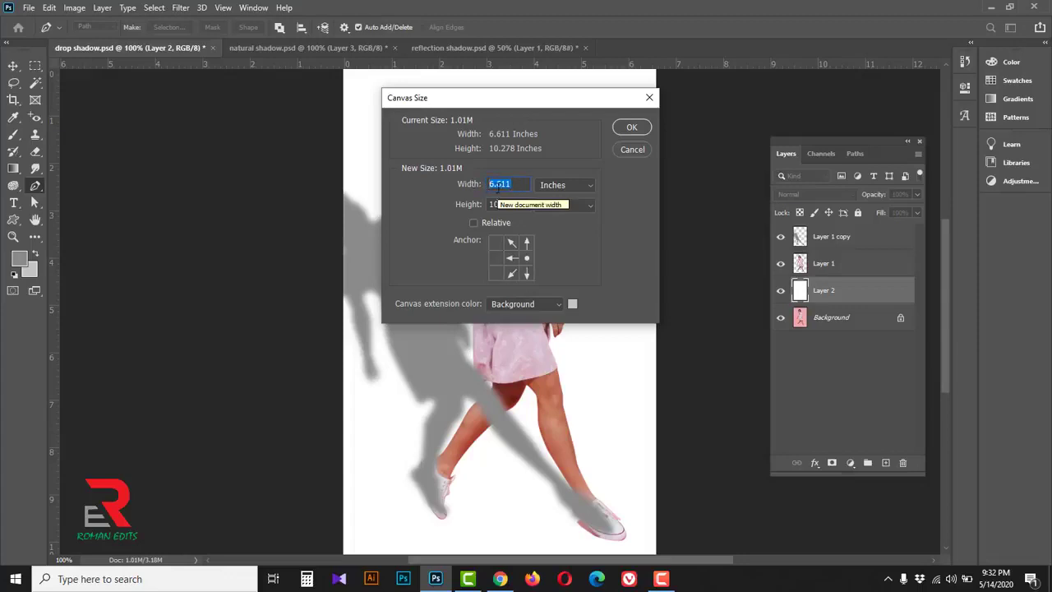
{"action": "type", "text": "9"}
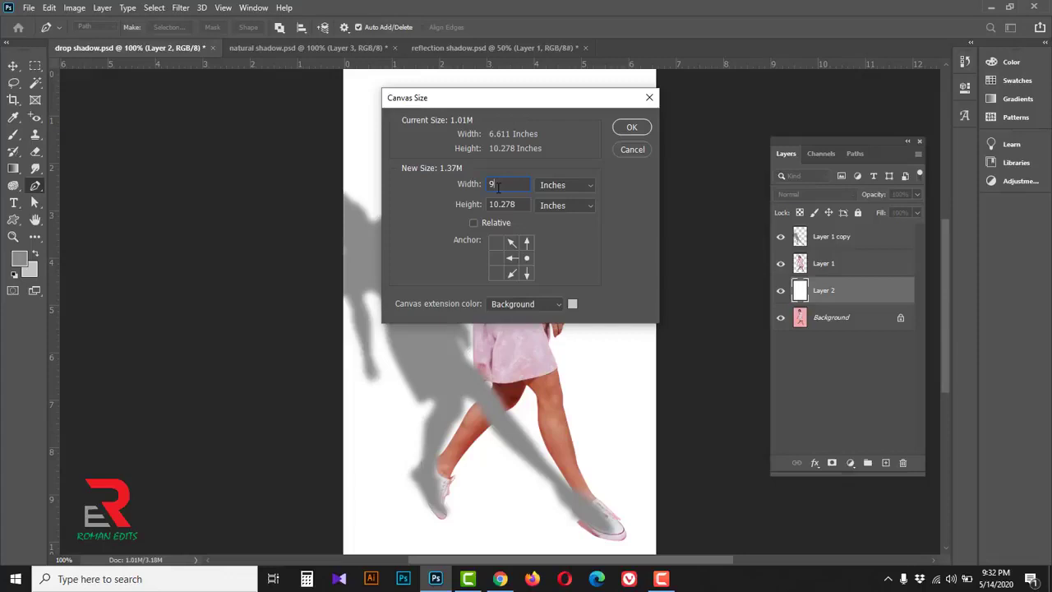
{"action": "left_click", "coordinate": [629, 129]}
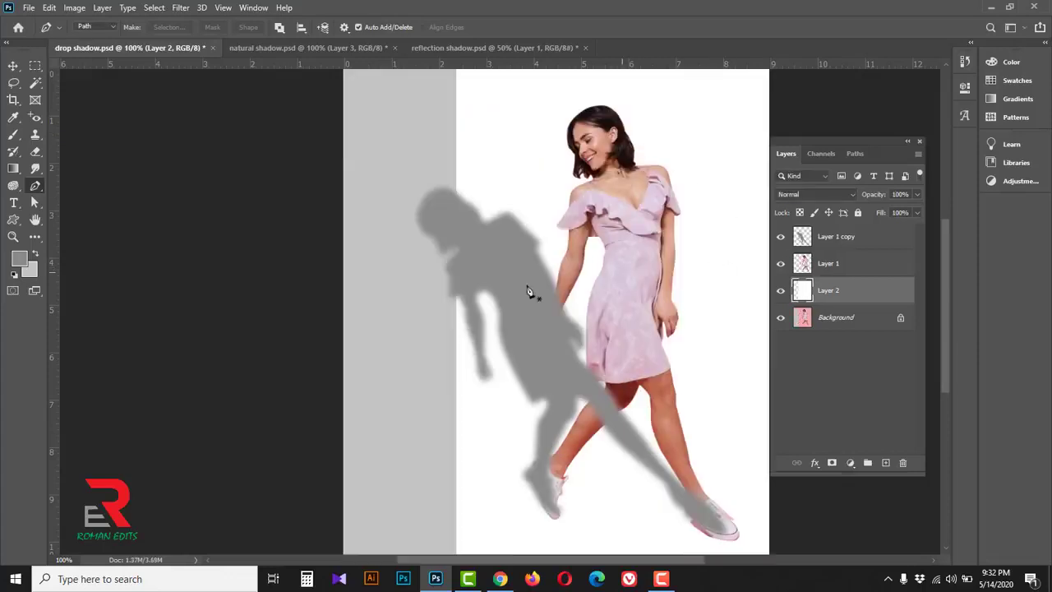
Step: Set the foreground color to ffffff and fill Layer 2 with it, covering the added canvas area
{"action": "left_click", "coordinate": [20, 259]}
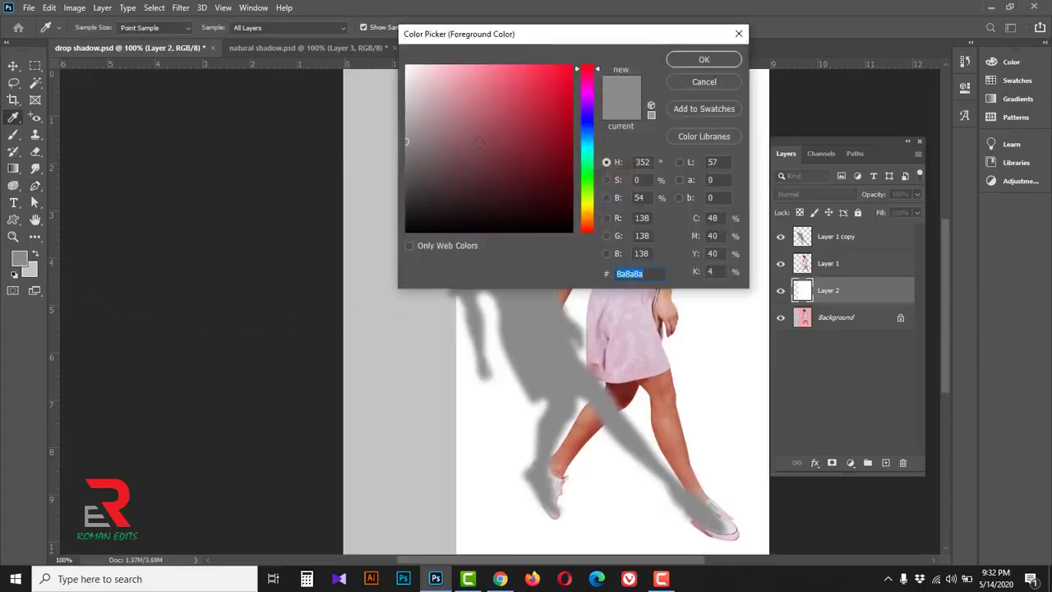
{"action": "type", "text": "ffffff"}
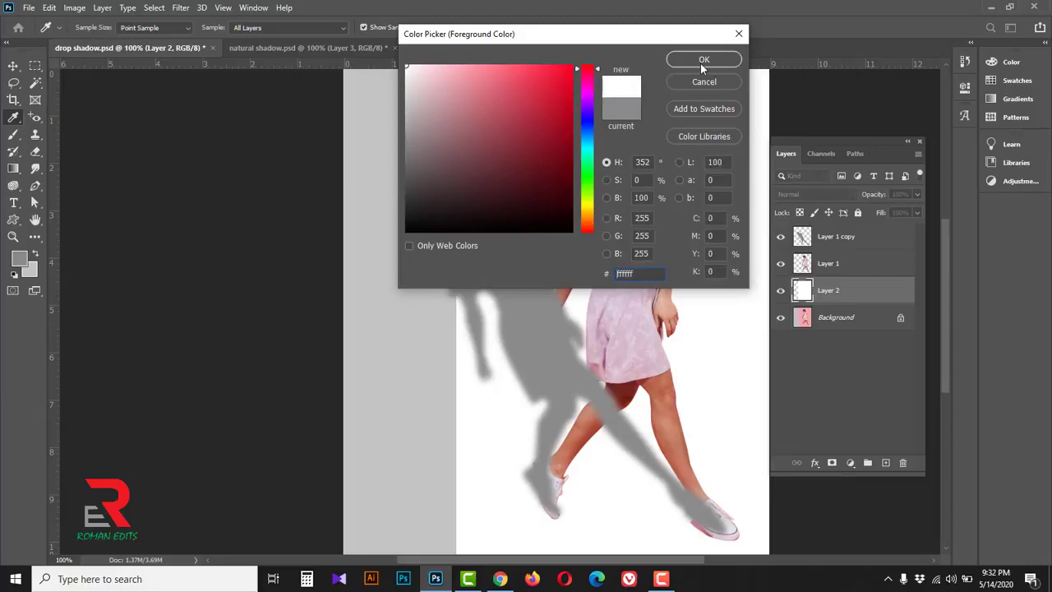
{"action": "left_click", "coordinate": [700, 61]}
{"action": "key", "text": "p"}
{"action": "key", "text": "alt+BackSpace"}
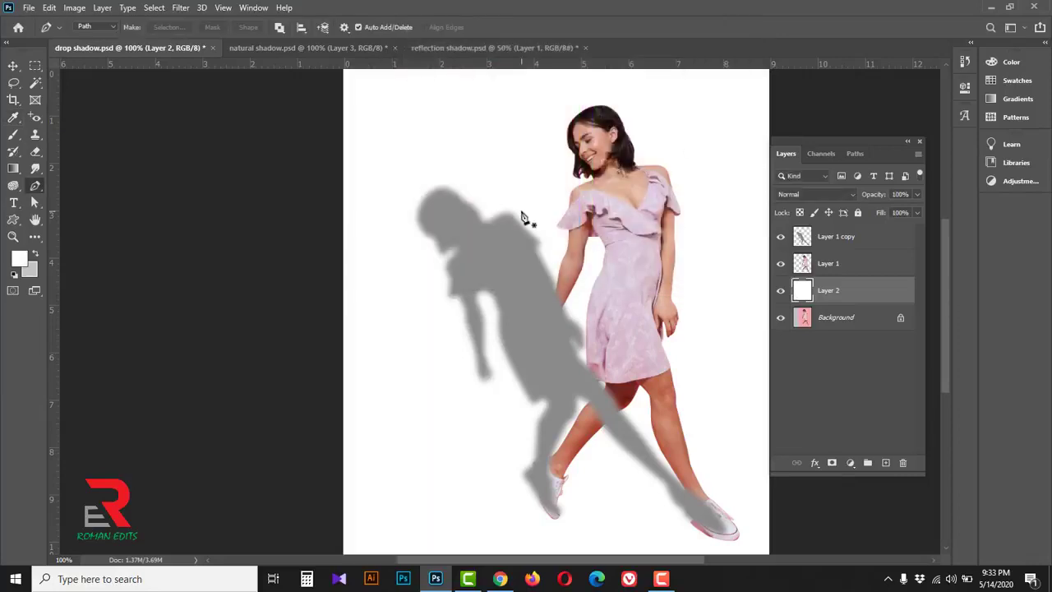
Step: Place Layer 1 copy beneath Layer 1 and free-transform the shadow to be slightly shorter and tilted further left
{"action": "left_click", "coordinate": [865, 236]}
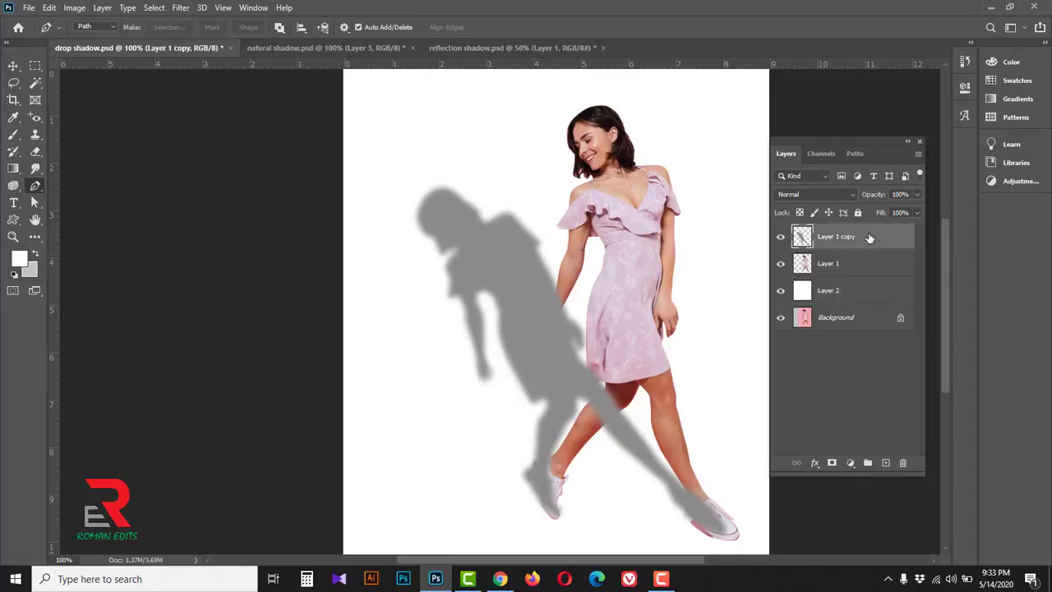
{"action": "left_click_drag", "start_coordinate": [869, 236], "coordinate": [865, 265]}
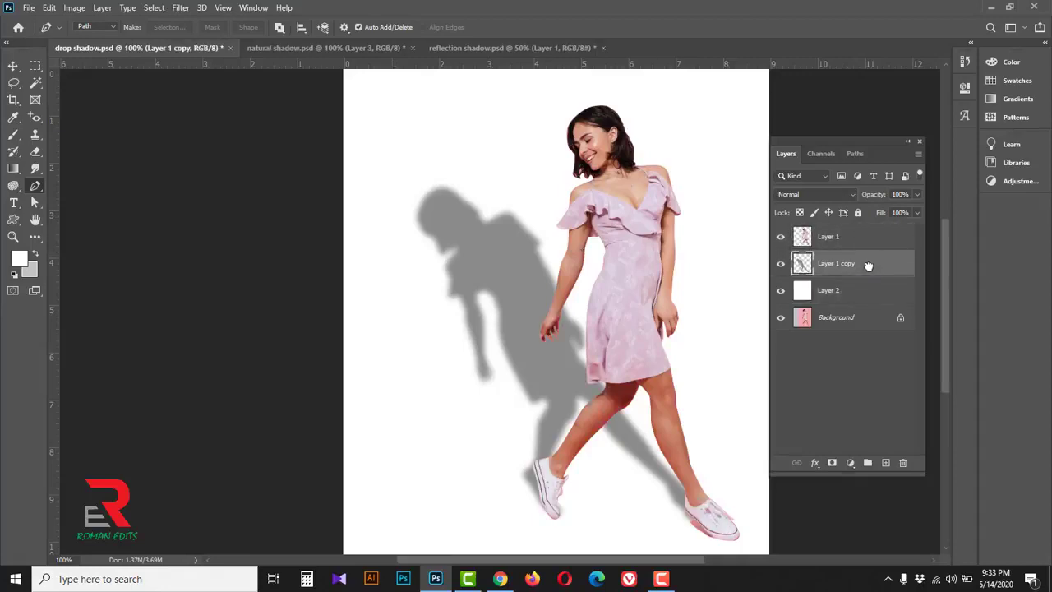
{"action": "left_click", "coordinate": [665, 258], "text": "alt"}
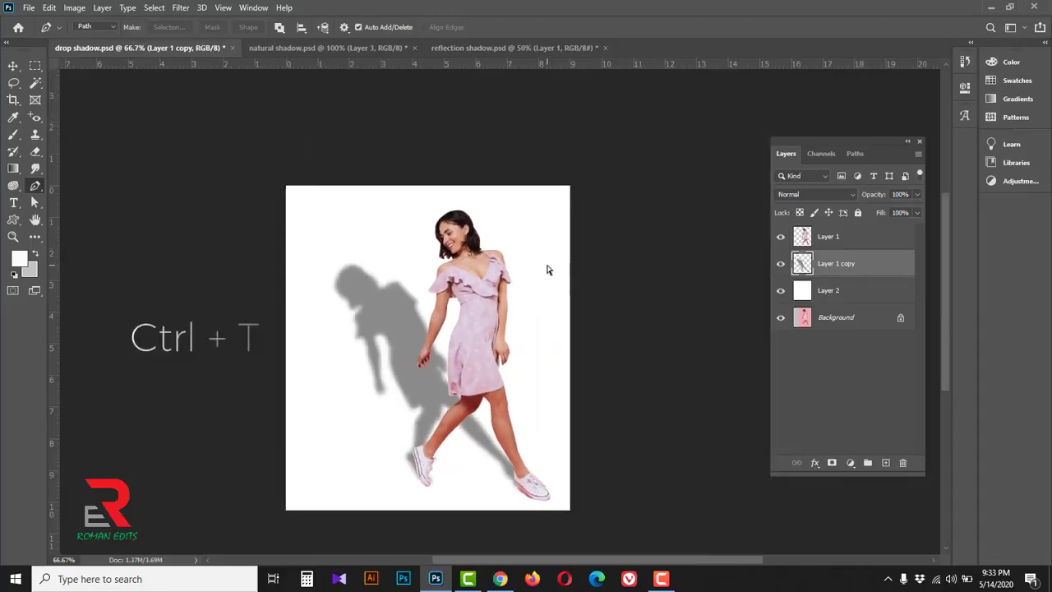
{"action": "key", "text": "ctrl+t"}
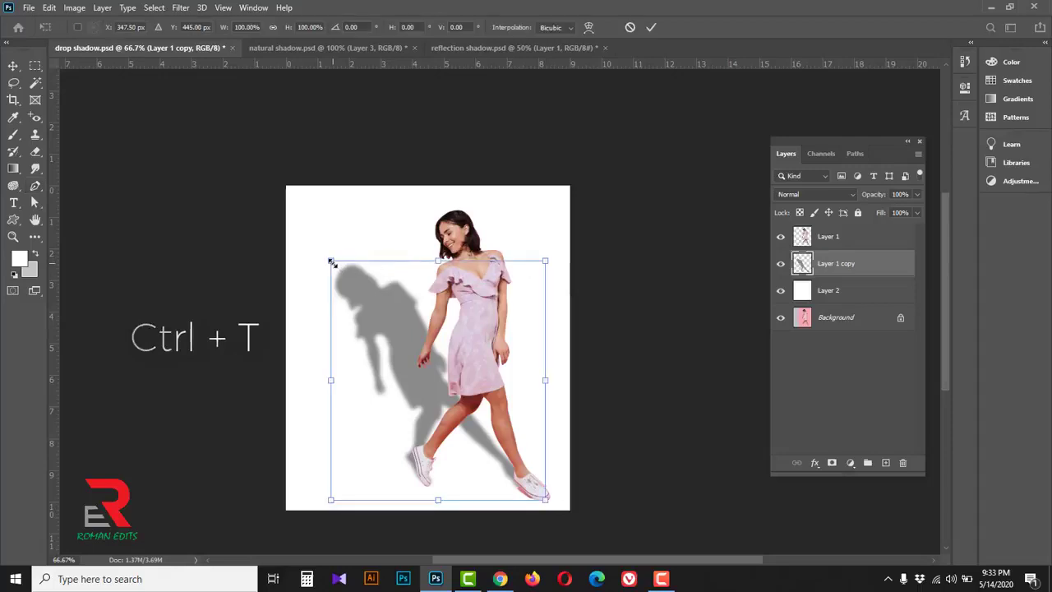
{"action": "left_click_drag", "start_coordinate": [332, 262], "coordinate": [340, 270]}
{"action": "left_click_drag", "start_coordinate": [596, 227], "coordinate": [608, 204]}
{"action": "left_click_drag", "start_coordinate": [393, 302], "coordinate": [382, 304]}
{"action": "key", "text": "Return"}
Step: Warp the shadow's lower edge slightly upward near the model's rear shoe and apply the transformation
{"action": "key", "text": "ctrl+t"}
{"action": "right_click", "coordinate": [453, 344]}
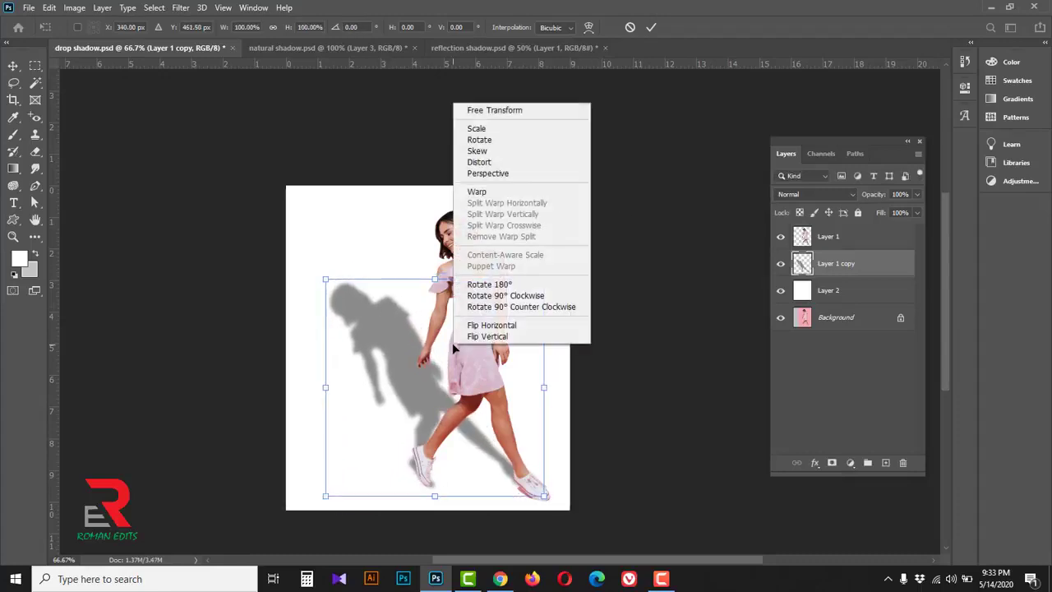
{"action": "left_click", "coordinate": [479, 192]}
{"action": "left_click_drag", "start_coordinate": [400, 499], "coordinate": [395, 494]}
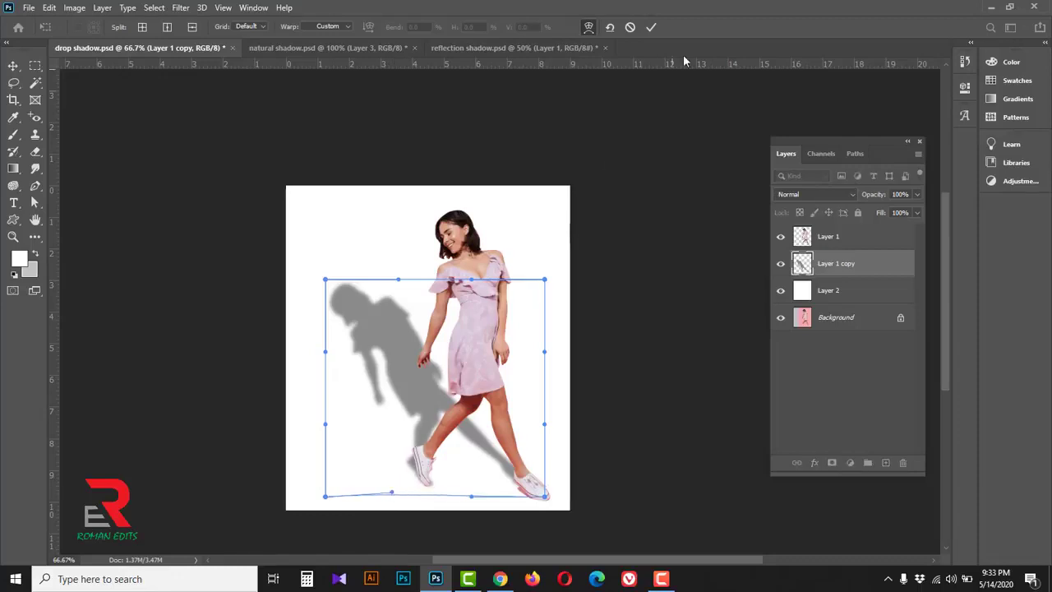
{"action": "left_click", "coordinate": [649, 27]}
{"action": "key", "text": "p"}
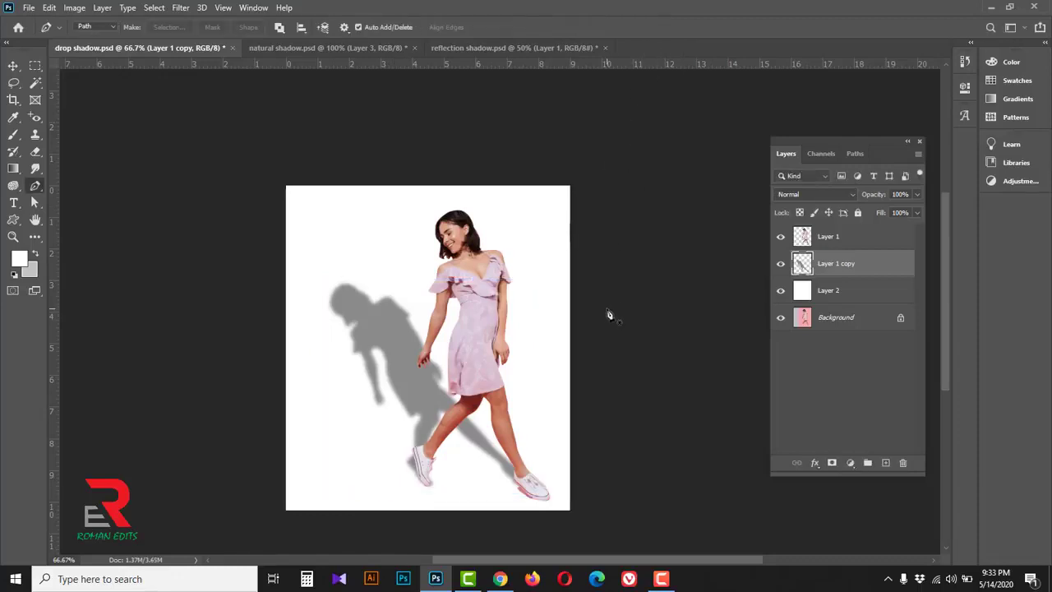
Step: Set Layer 1 copy's blend mode to Multiply and check the shadow over the Background by briefly hiding Layer 2
{"action": "left_click", "coordinate": [851, 193]}
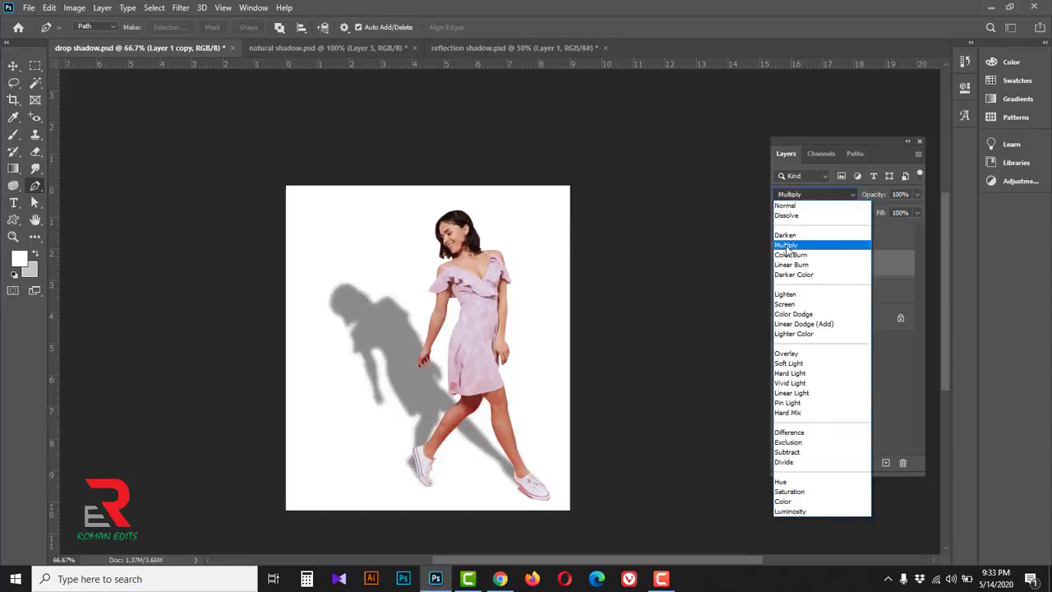
{"action": "left_click", "coordinate": [786, 246]}
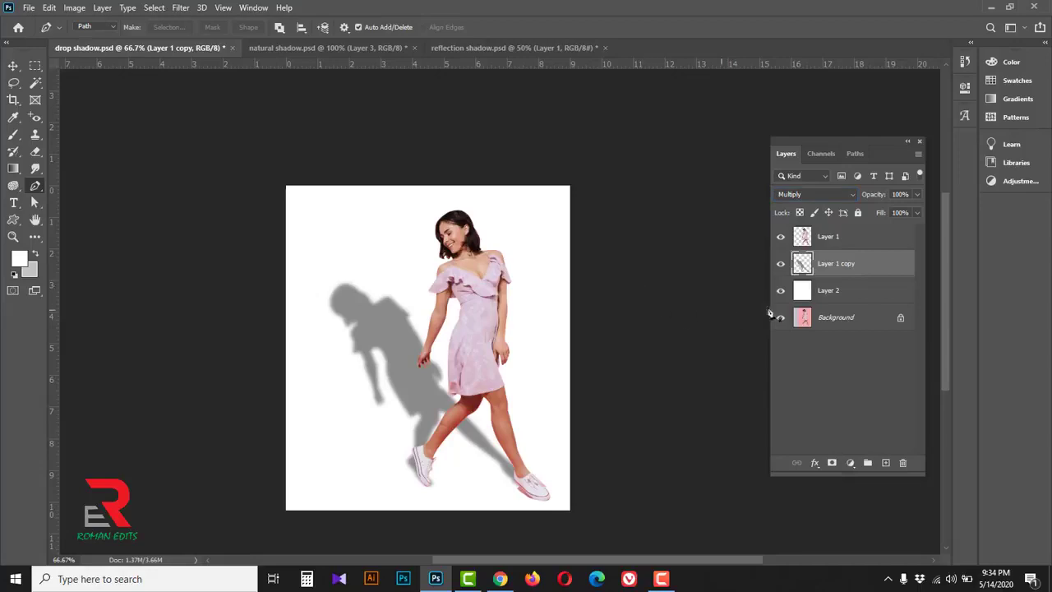
{"action": "left_click", "coordinate": [860, 294]}
{"action": "left_click", "coordinate": [781, 292]}
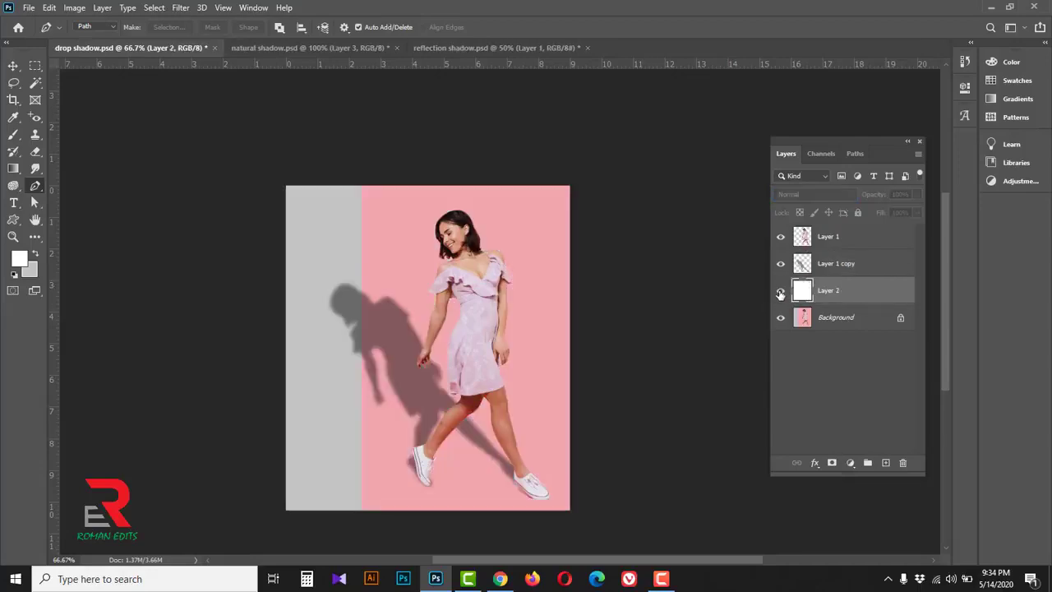
{"action": "left_click", "coordinate": [781, 291]}
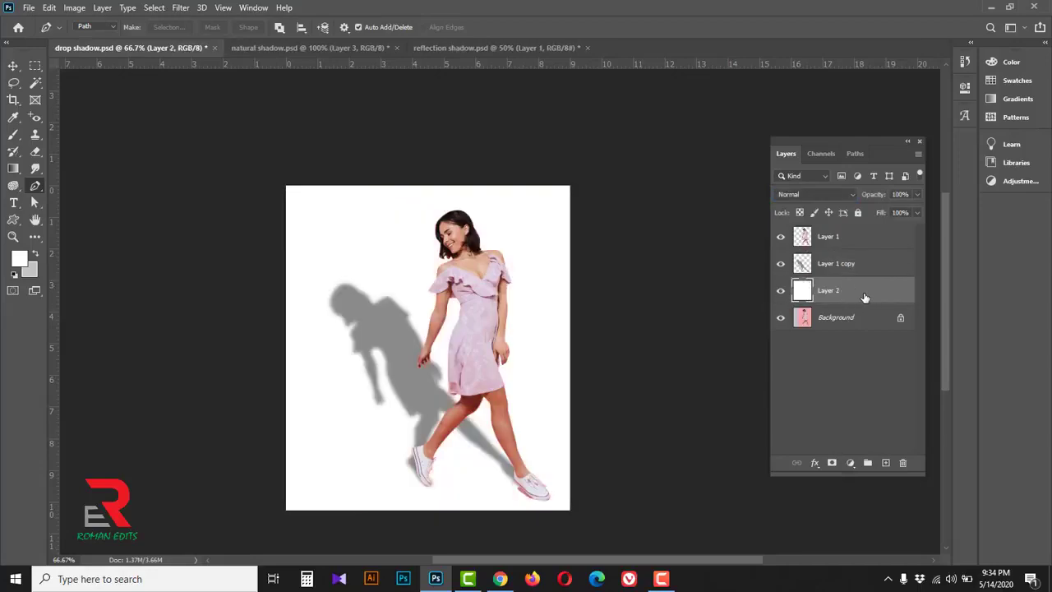
Step: Add a new layer above Layer 2 and fill it with dark red 910202
{"action": "left_click", "coordinate": [885, 463]}
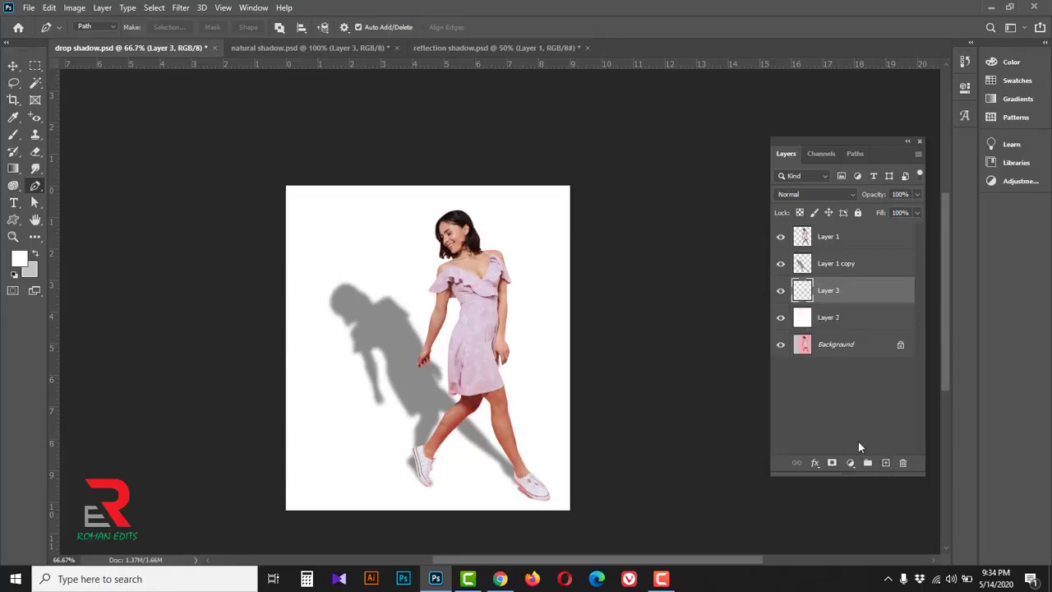
{"action": "left_click", "coordinate": [19, 259]}
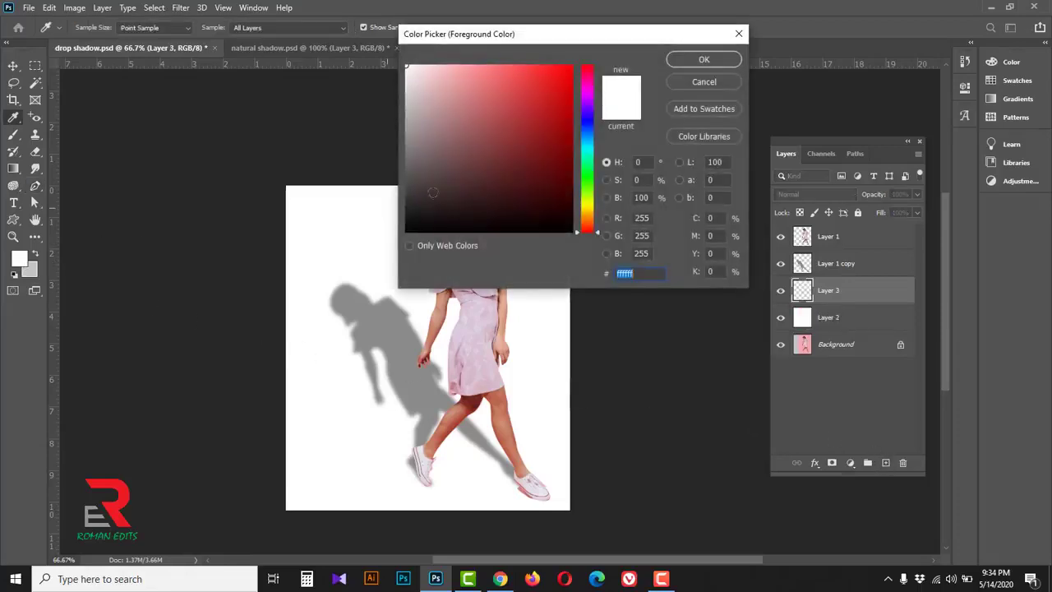
{"action": "left_click_drag", "start_coordinate": [558, 134], "coordinate": [571, 137]}
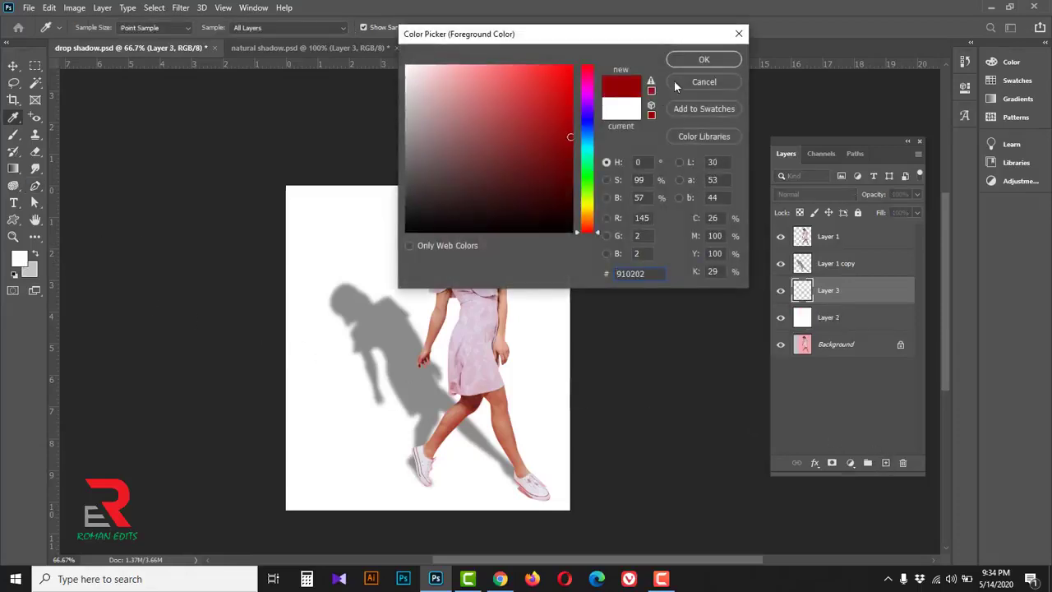
{"action": "left_click", "coordinate": [689, 60]}
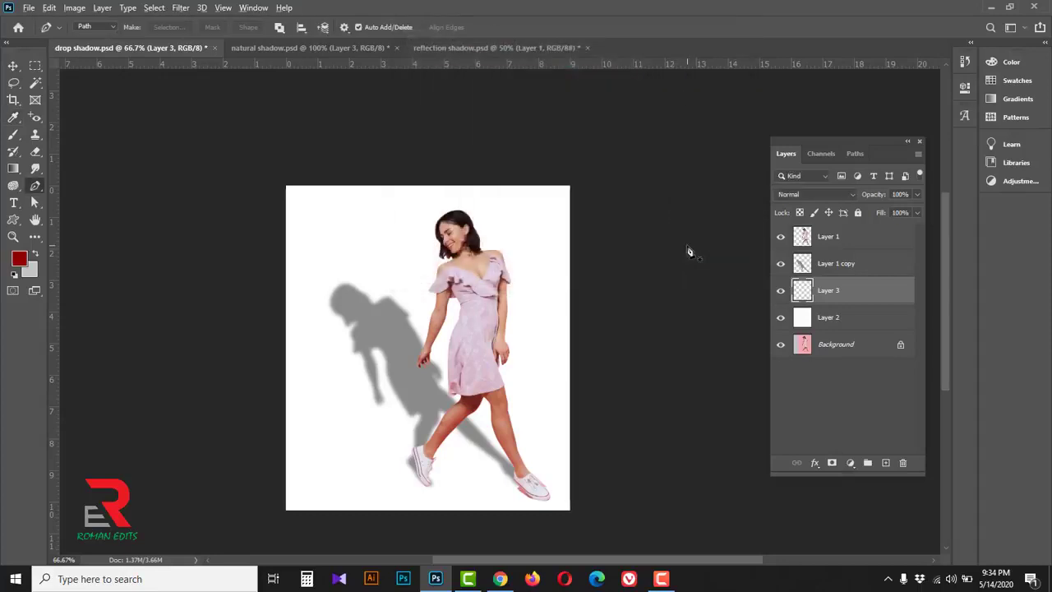
{"action": "key", "text": "alt+BackSpace"}
Step: Reduce the opacity of the shadow on Layer 1 copy to 80%
{"action": "key", "text": "ctrl+plus"}
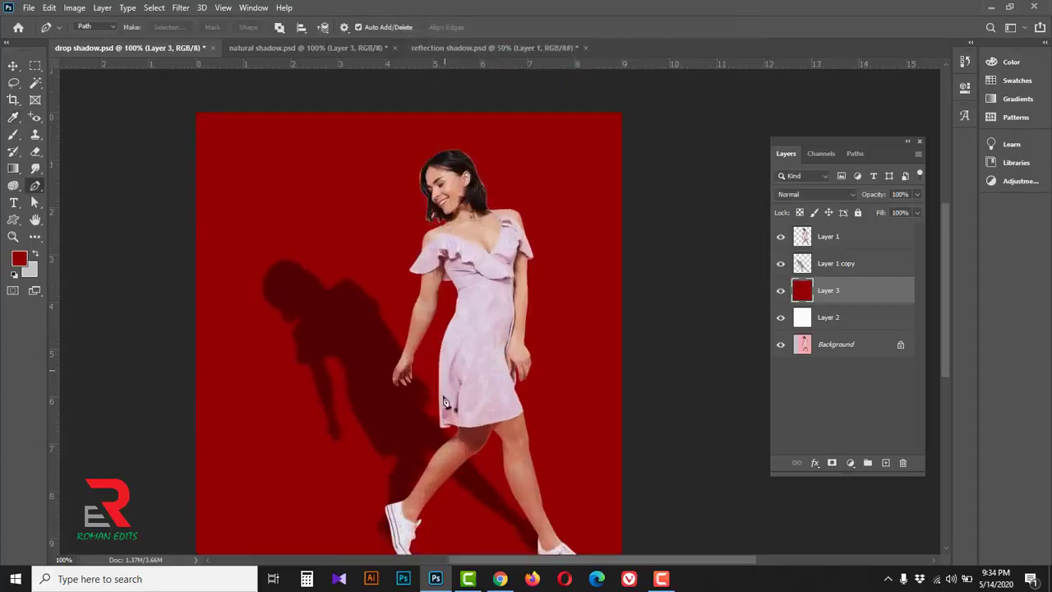
{"action": "left_click_drag", "start_coordinate": [450, 401], "coordinate": [460, 341]}
{"action": "left_click_drag", "start_coordinate": [457, 282], "coordinate": [464, 316]}
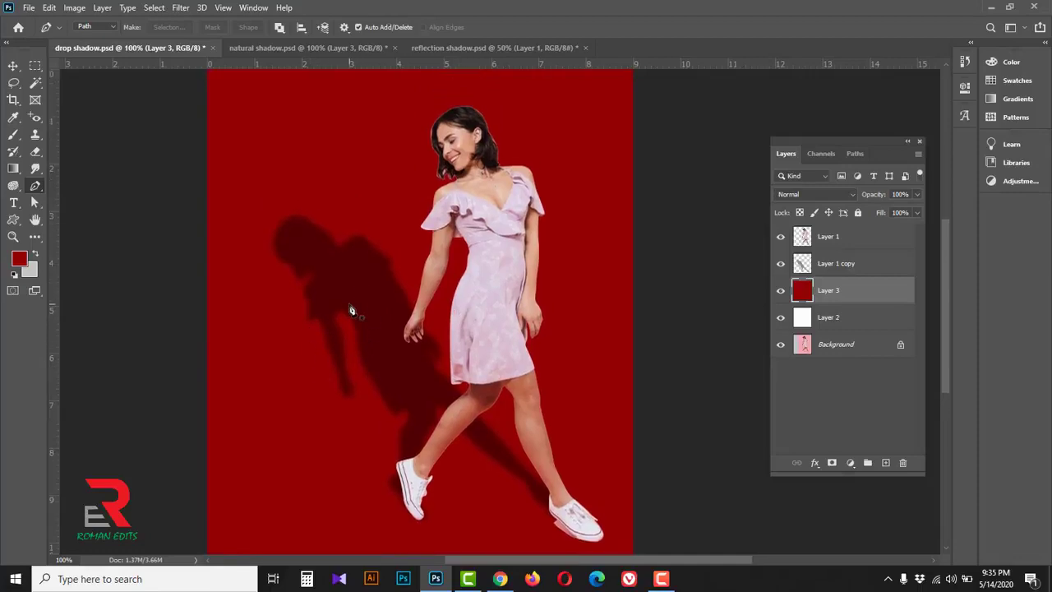
{"action": "left_click", "coordinate": [864, 267]}
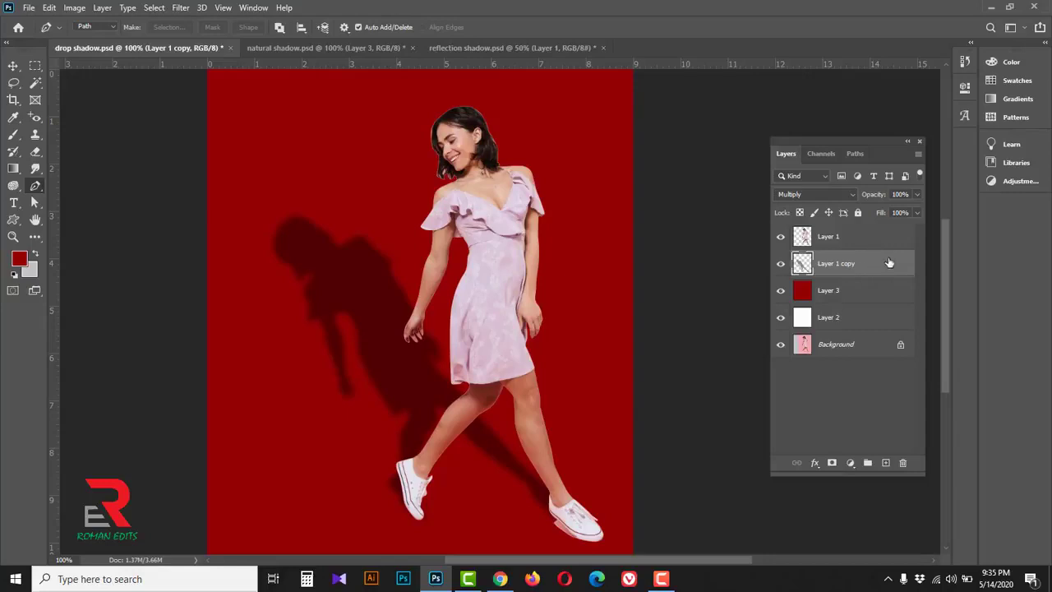
{"action": "left_click", "coordinate": [919, 194]}
{"action": "left_click_drag", "start_coordinate": [910, 212], "coordinate": [900, 213]}
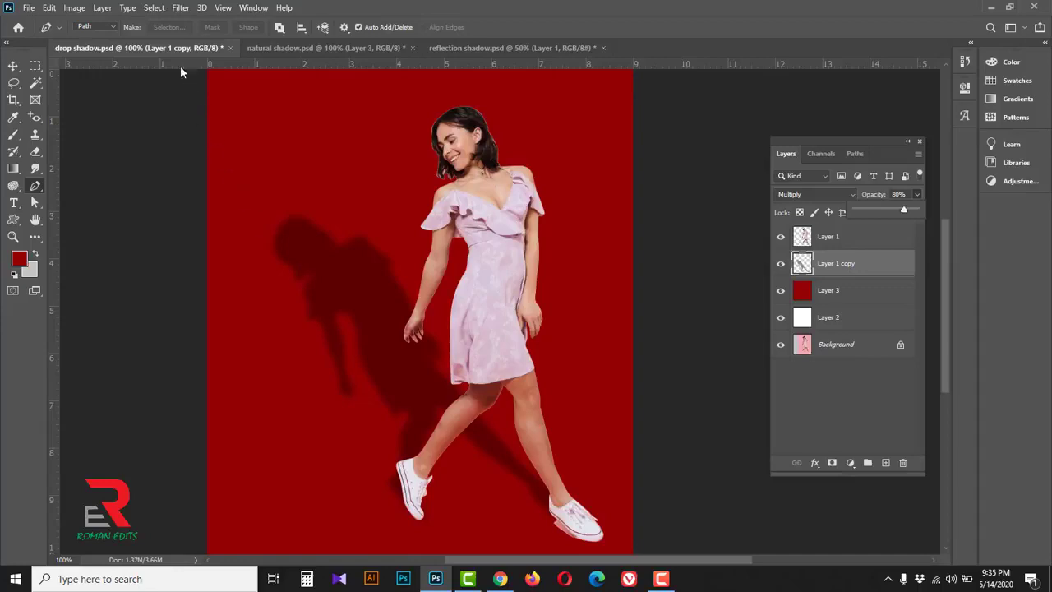
Step: Apply a Gaussian Blur with a 7.6-pixel radius to the shadow on Layer 1 copy
{"action": "left_click", "coordinate": [179, 8]}
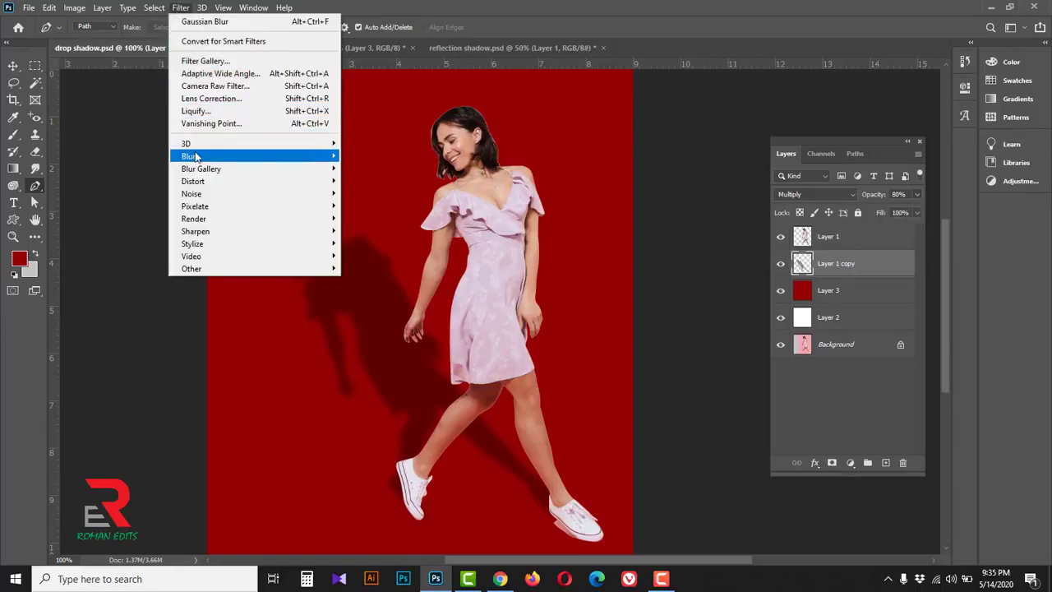
{"action": "mouse_move", "coordinate": [192, 155]}
{"action": "left_click", "coordinate": [404, 205]}
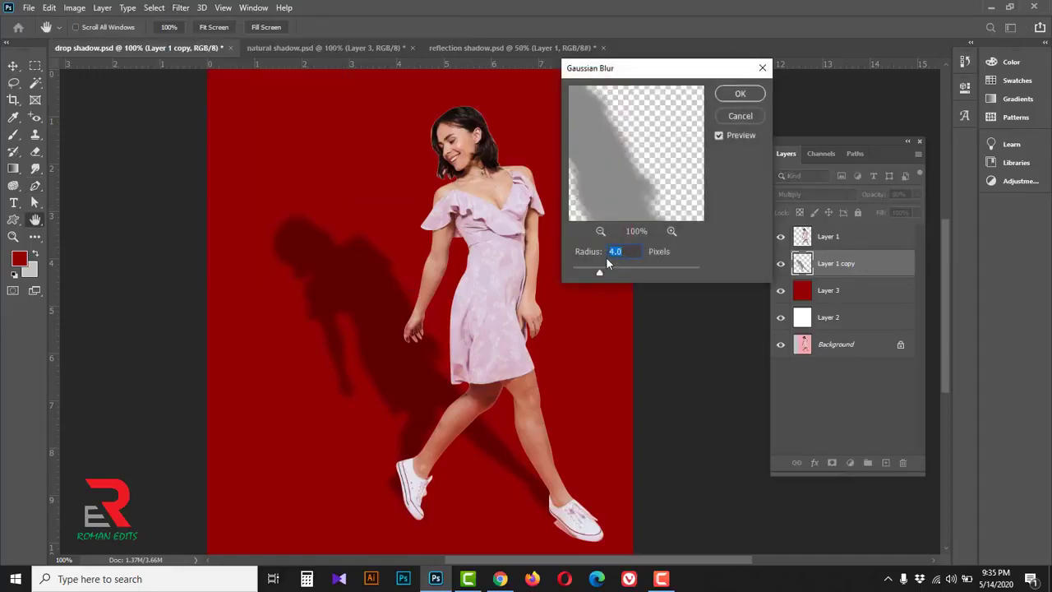
{"action": "mouse_move", "coordinate": [601, 277]}
{"action": "left_mouse_down"}
{"action": "mouse_move", "coordinate": [645, 275]}
{"action": "mouse_move", "coordinate": [617, 278]}
{"action": "left_mouse_up"}
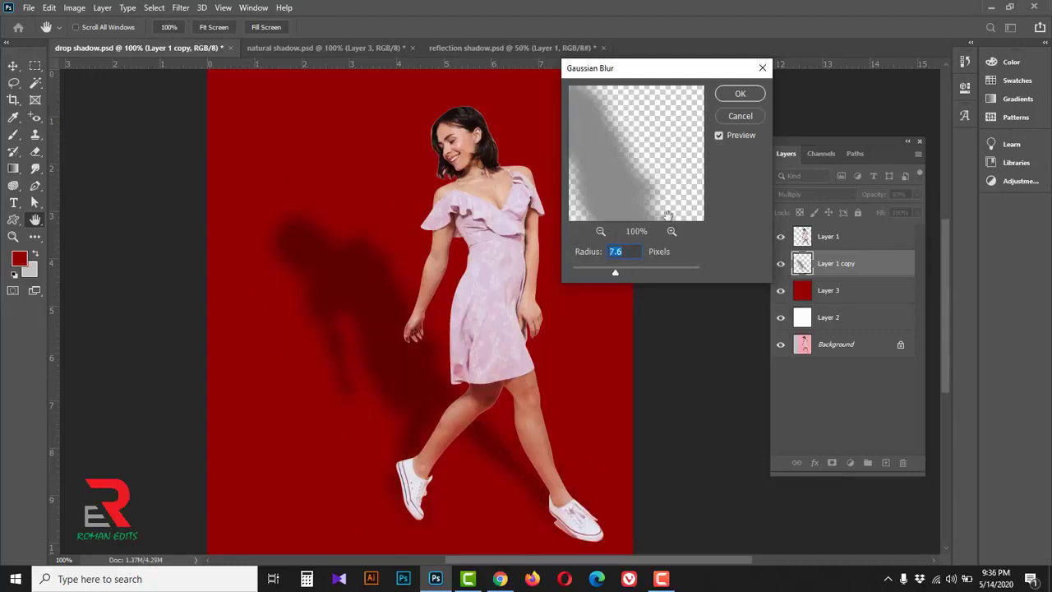
{"action": "left_click", "coordinate": [738, 95]}
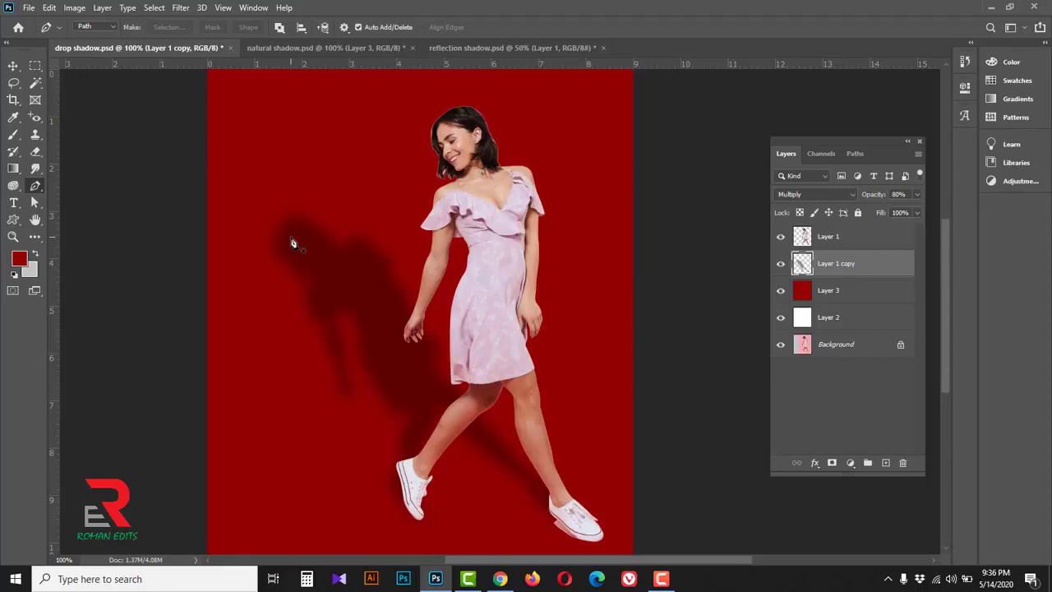
Step: Close drop shadow.psd and switch to the natural shadow.psd document
{"action": "left_click", "coordinate": [229, 48]}
{"action": "left_click", "coordinate": [515, 220]}
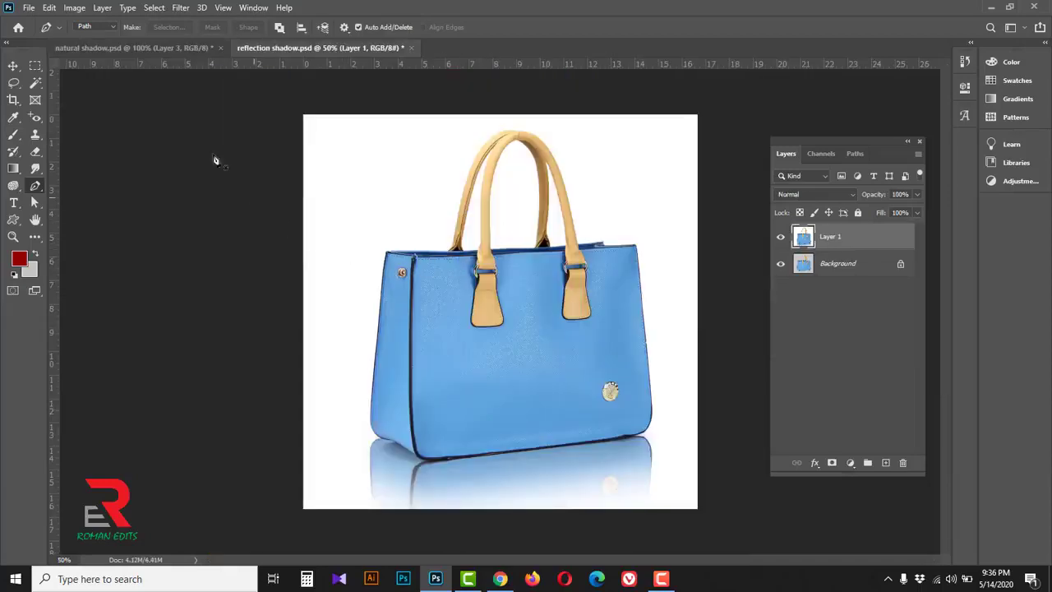
{"action": "left_click", "coordinate": [149, 48]}
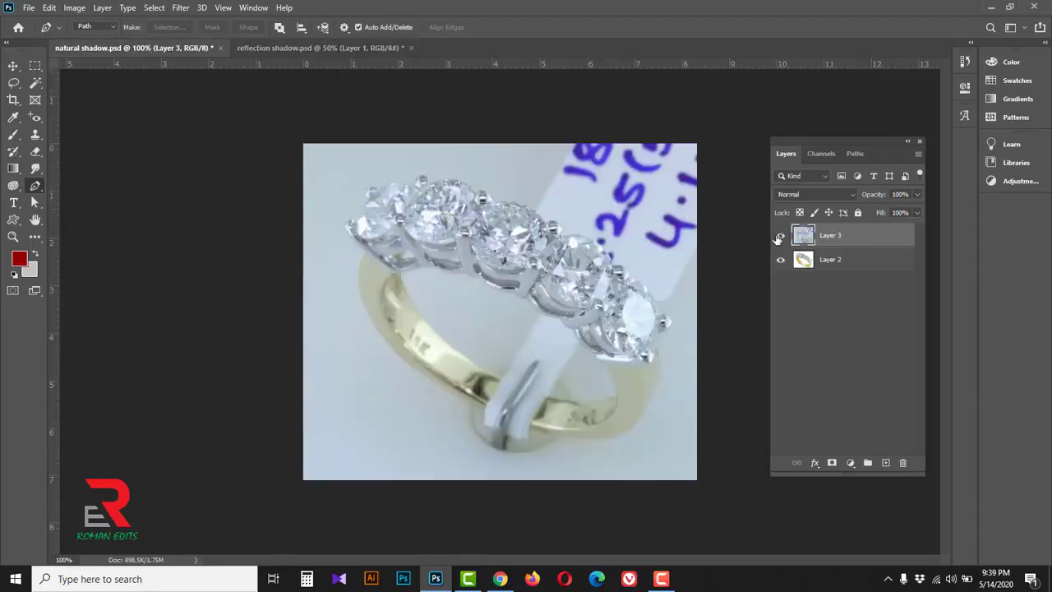
Step: Toggle Layer 3's visibility to compare the original ring photo with the retouched ring on Layer 2
{"action": "left_click", "coordinate": [781, 235]}
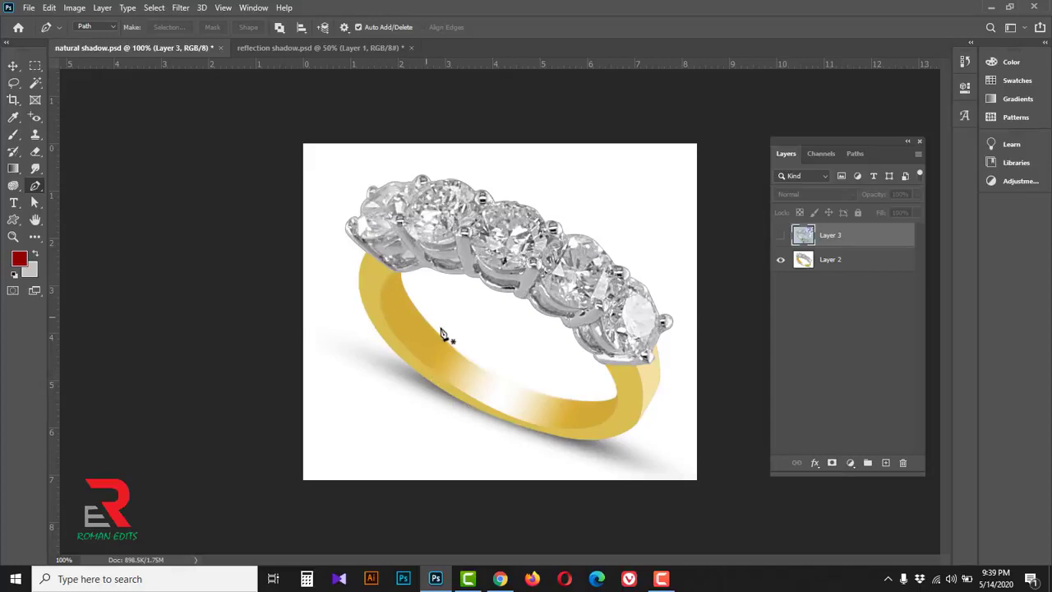
{"action": "left_click", "coordinate": [780, 237]}
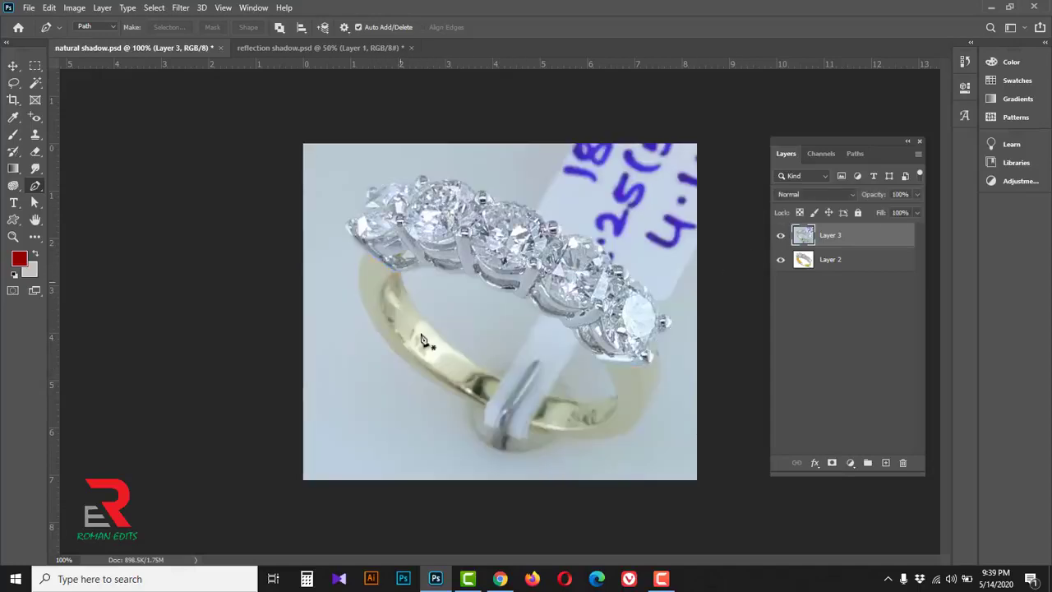
{"action": "left_click", "coordinate": [781, 236]}
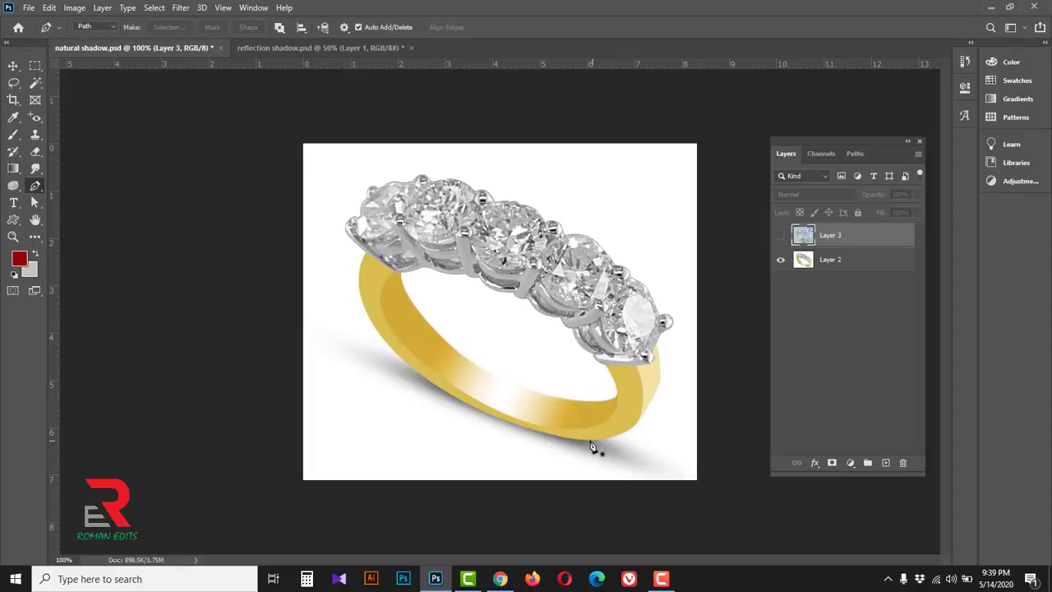
Step: Switch to Chrome, browse the YouTube channel's uploads for the ring photo editing tutorial, and return to Photoshop
{"action": "left_click", "coordinate": [502, 579]}
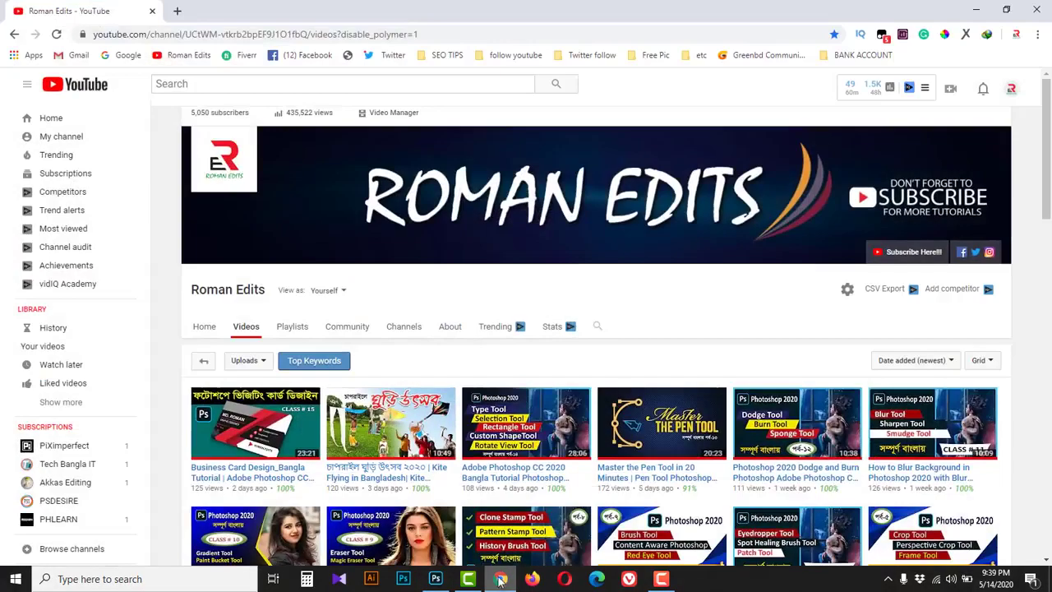
{"action": "scroll", "coordinate": [505, 417], "scroll_direction": "down", "scroll_amount": 6}
{"action": "scroll", "coordinate": [506, 417], "scroll_direction": "down", "scroll_amount": 10}
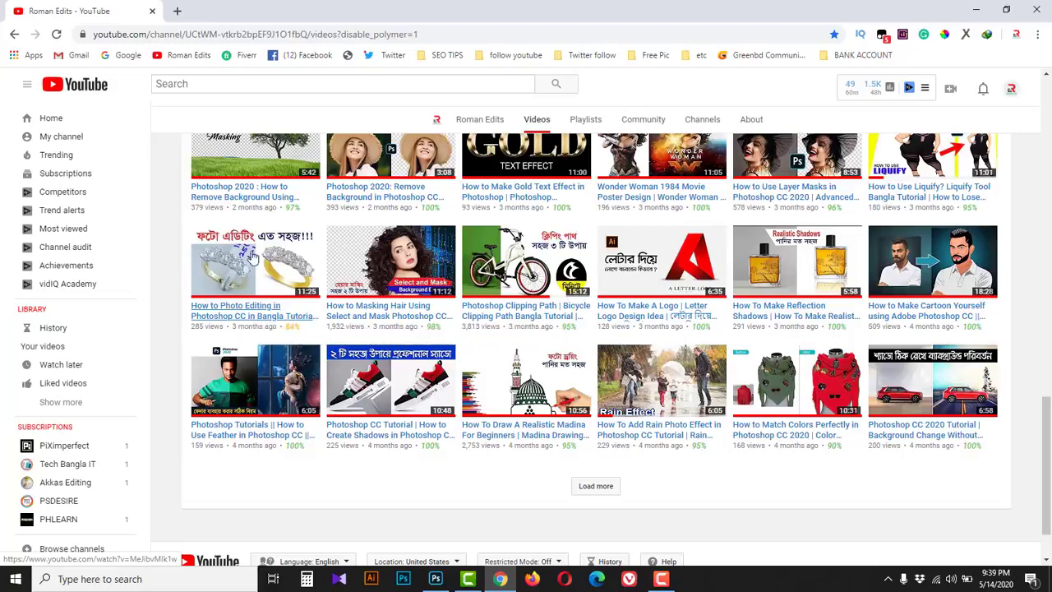
{"action": "left_click", "coordinate": [976, 10]}
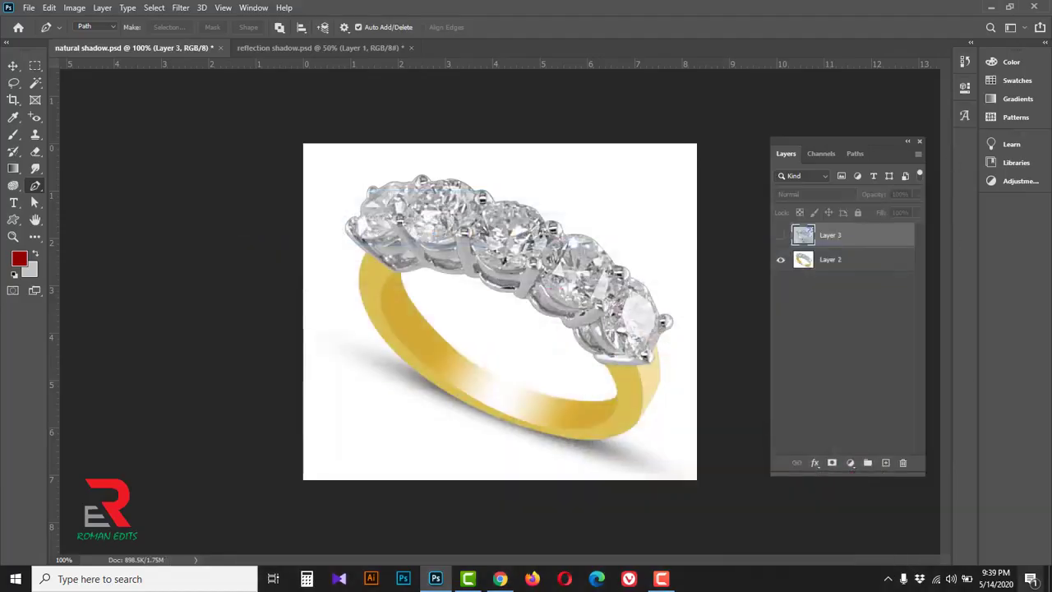
Step: Compare the two ring layers once more, leave Layer 3 visible, and delete Layer 2
{"action": "left_click", "coordinate": [781, 235]}
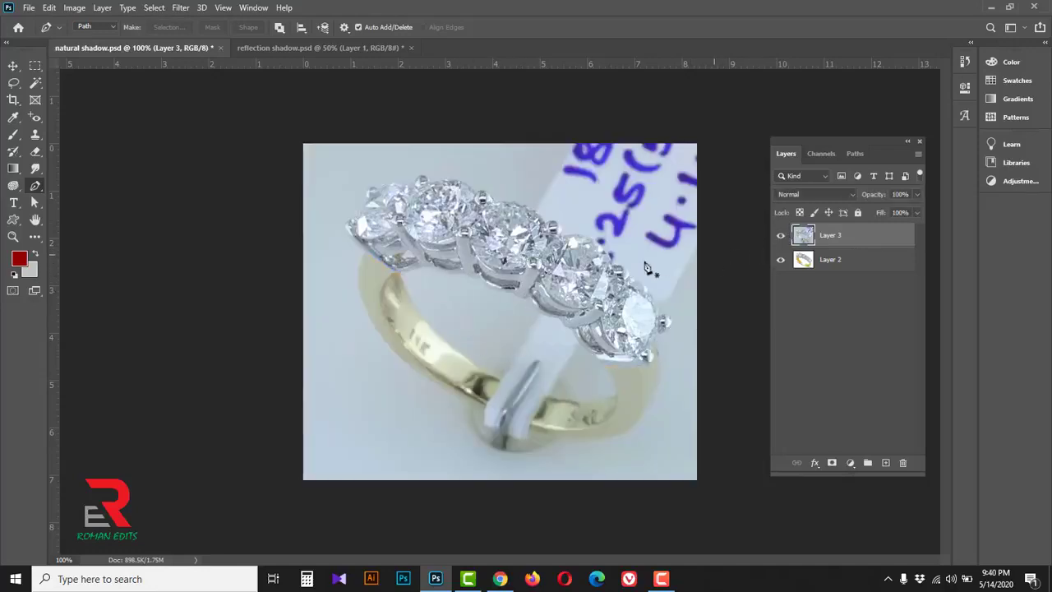
{"action": "left_click", "coordinate": [781, 235]}
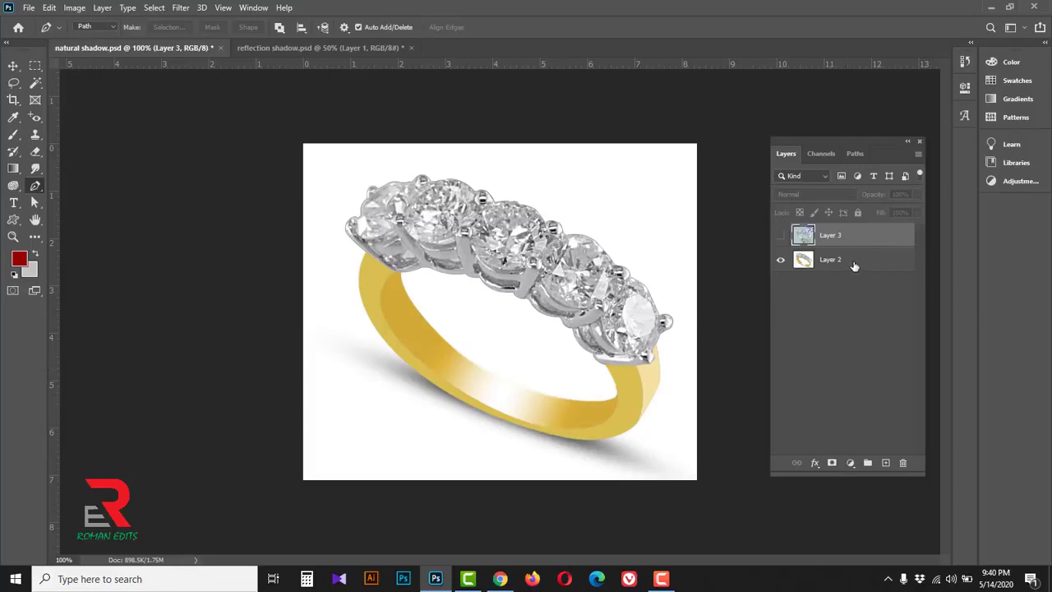
{"action": "left_click", "coordinate": [781, 236]}
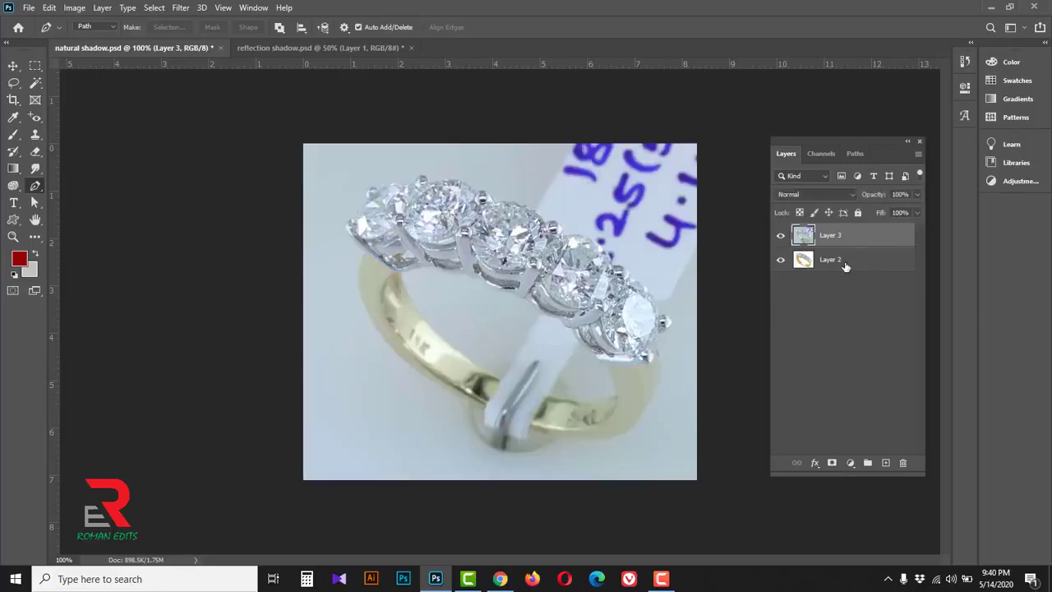
{"action": "left_click", "coordinate": [815, 263]}
{"action": "left_click_drag", "start_coordinate": [905, 266], "coordinate": [903, 462]}
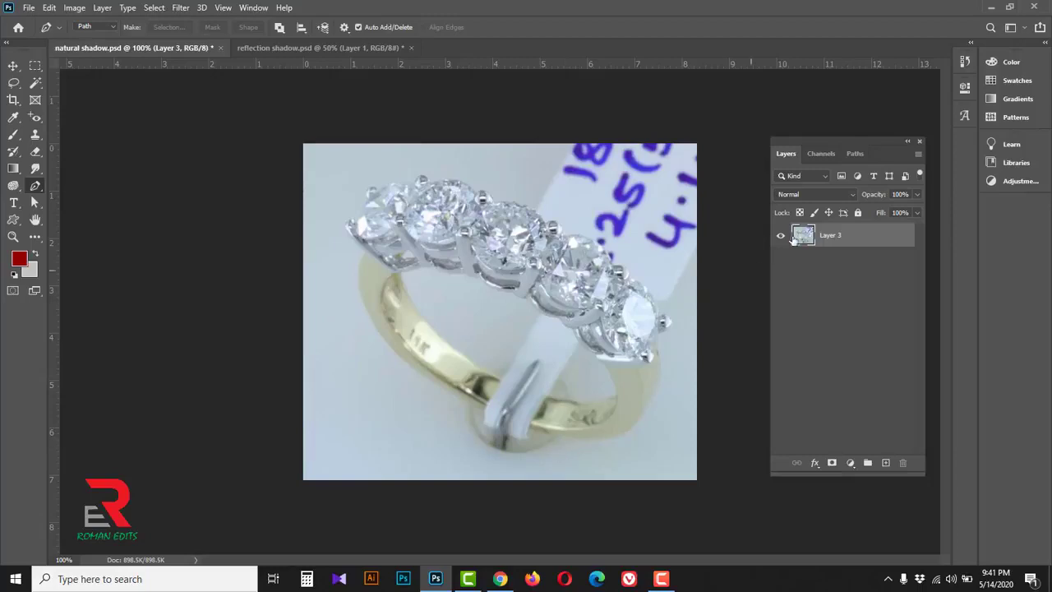
Step: Load Path 1 as a selection around the ring and copy the ring from Layer 3 onto a new layer
{"action": "left_click", "coordinate": [853, 152]}
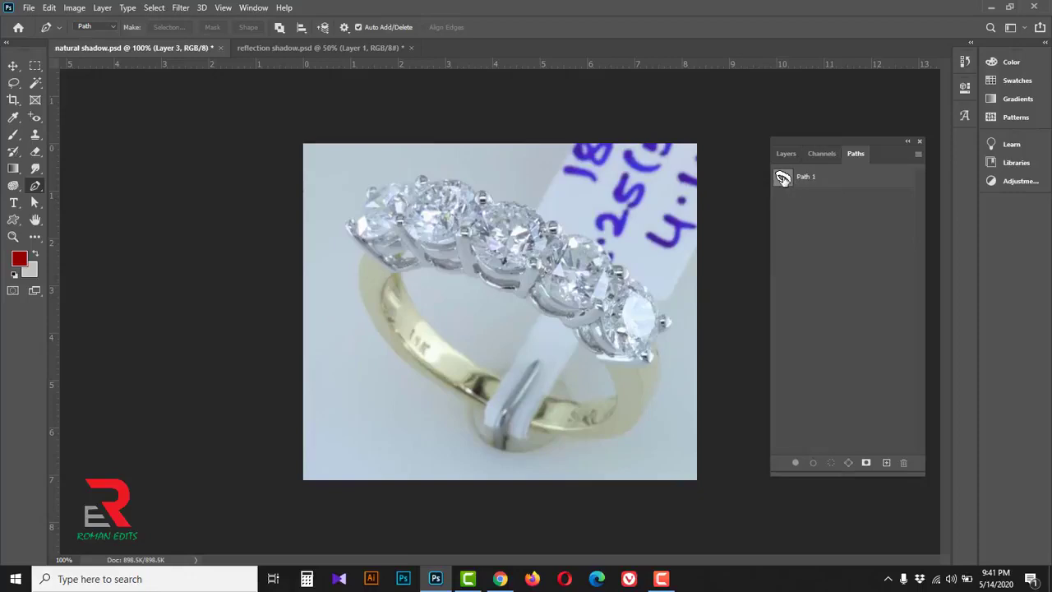
{"action": "left_click", "coordinate": [783, 179]}
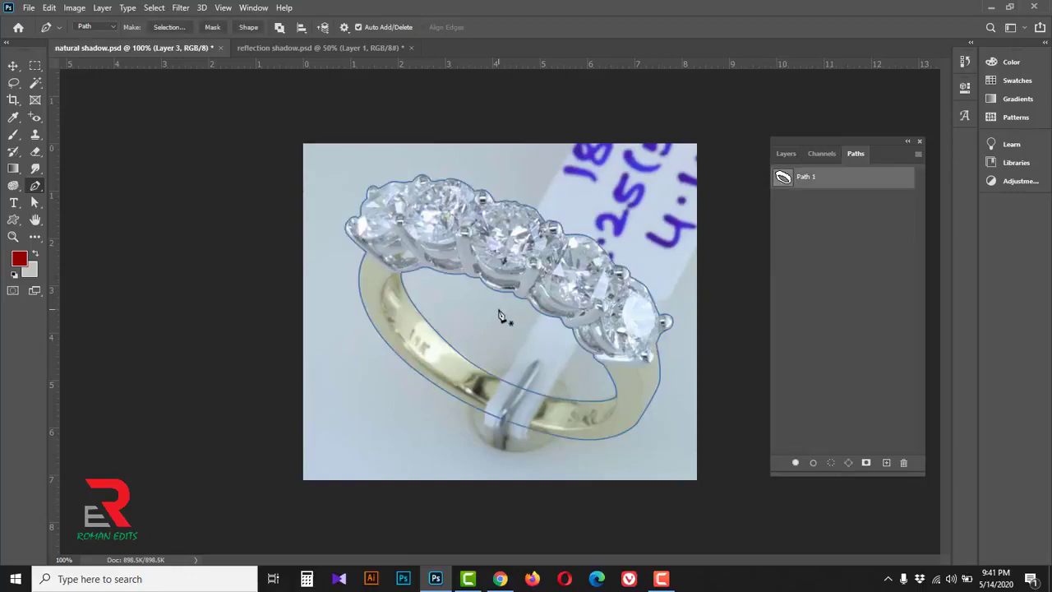
{"action": "left_click", "coordinate": [784, 153]}
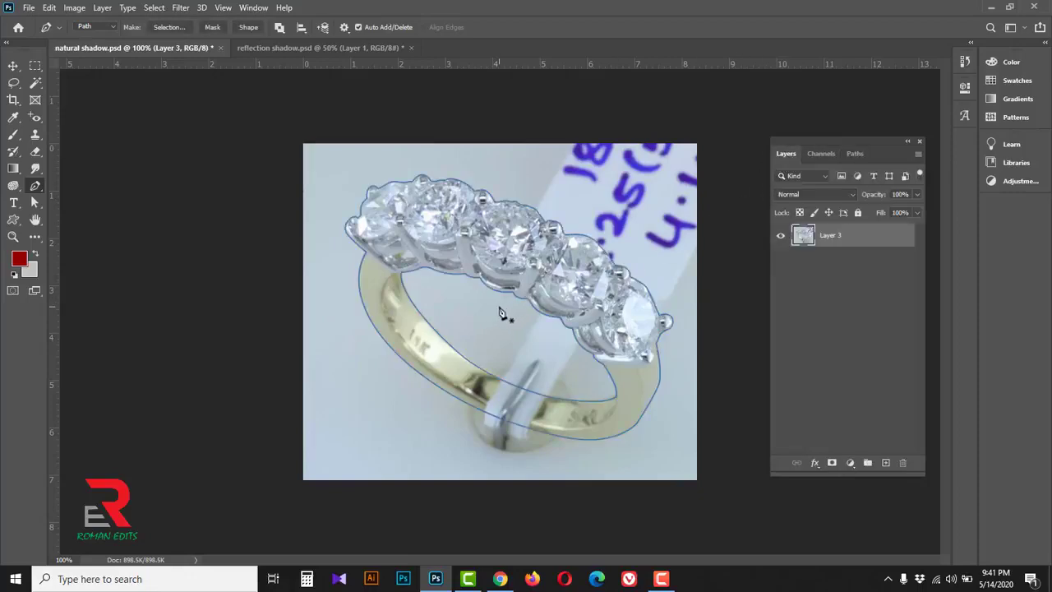
{"action": "key", "text": "ctrl+Return"}
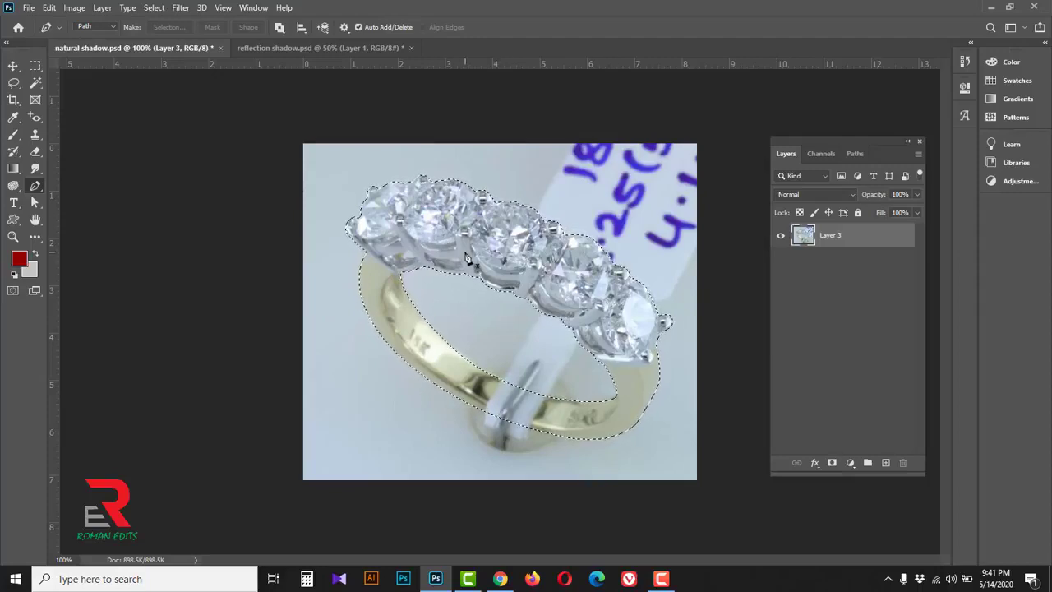
{"action": "key", "text": "ctrl+j"}
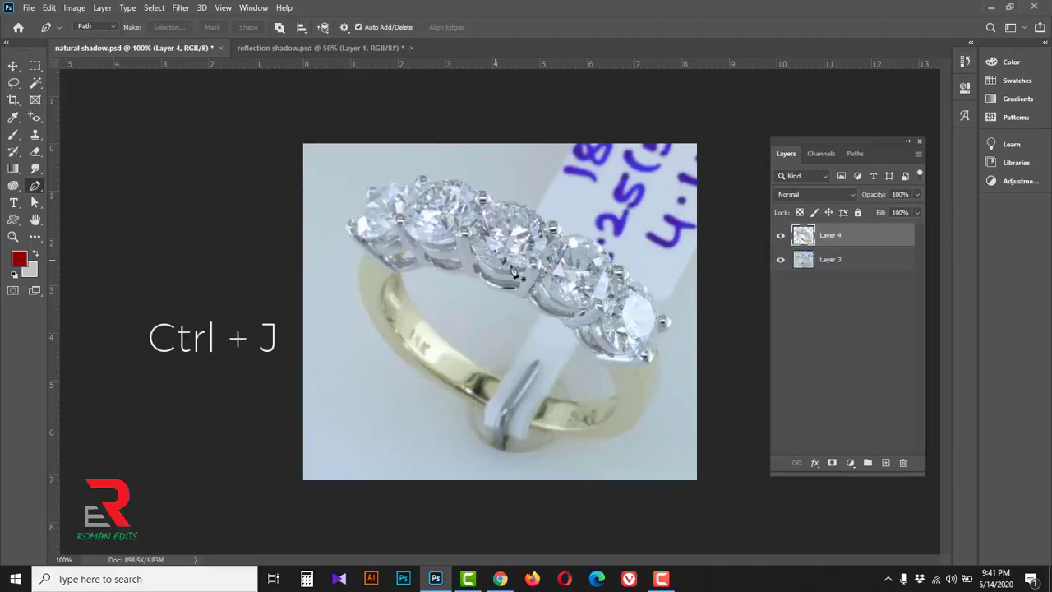
Step: Add a new layer directly above Layer 3 and fill it with white ffffff
{"action": "left_click", "coordinate": [850, 263]}
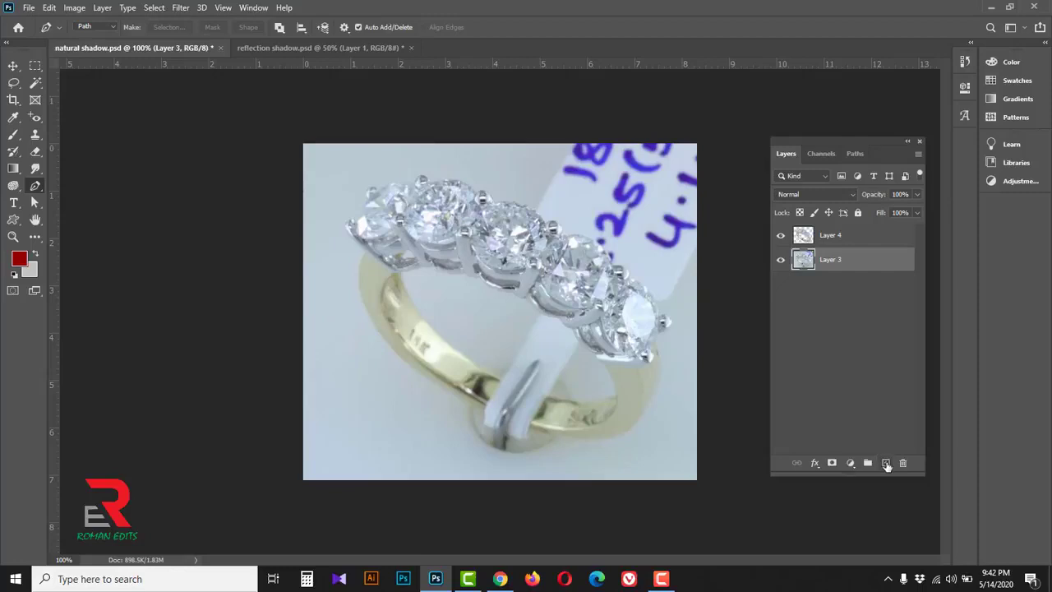
{"action": "left_click", "coordinate": [886, 464]}
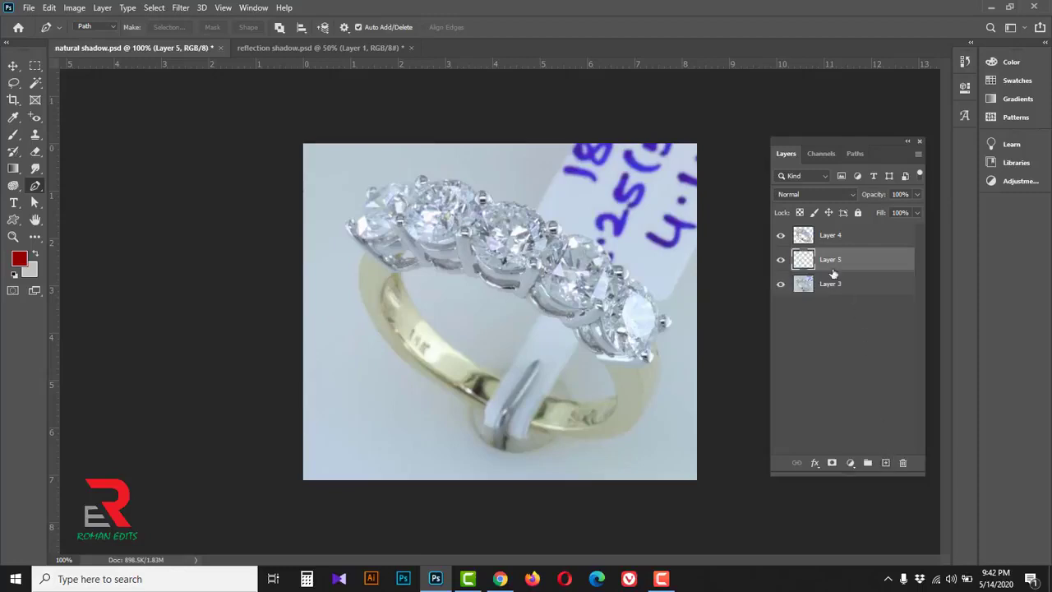
{"action": "left_click", "coordinate": [20, 259]}
{"action": "type", "text": "ffffff"}
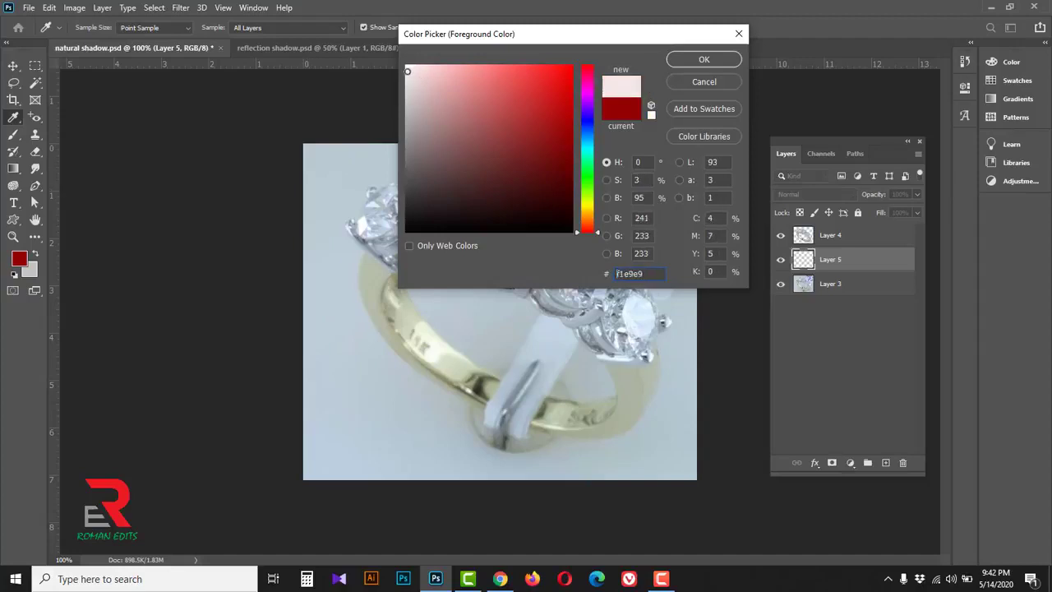
{"action": "left_click", "coordinate": [702, 60]}
{"action": "key", "text": "p"}
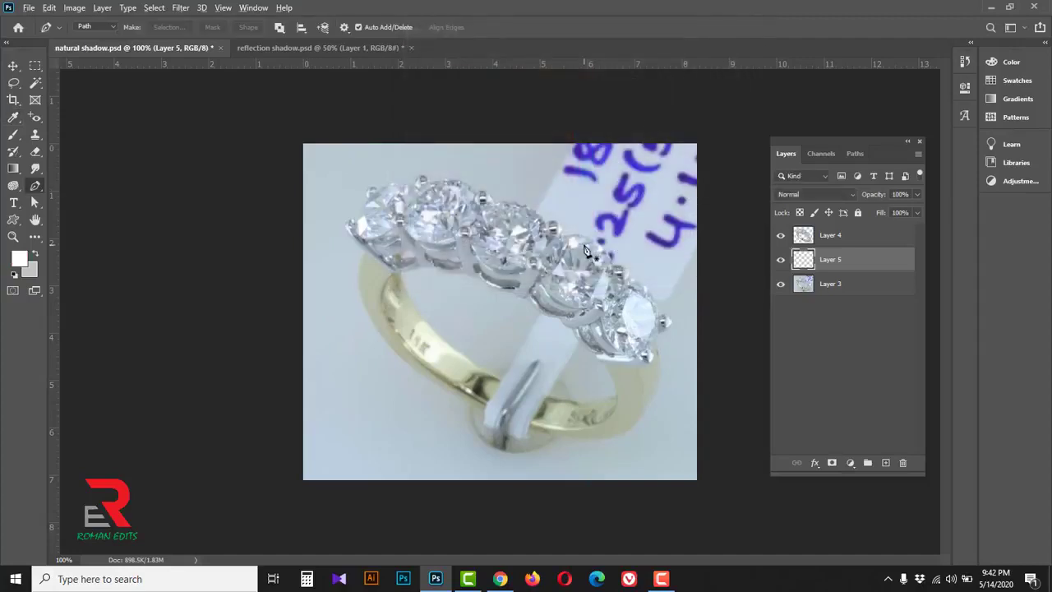
{"action": "key", "text": "alt+BackSpace"}
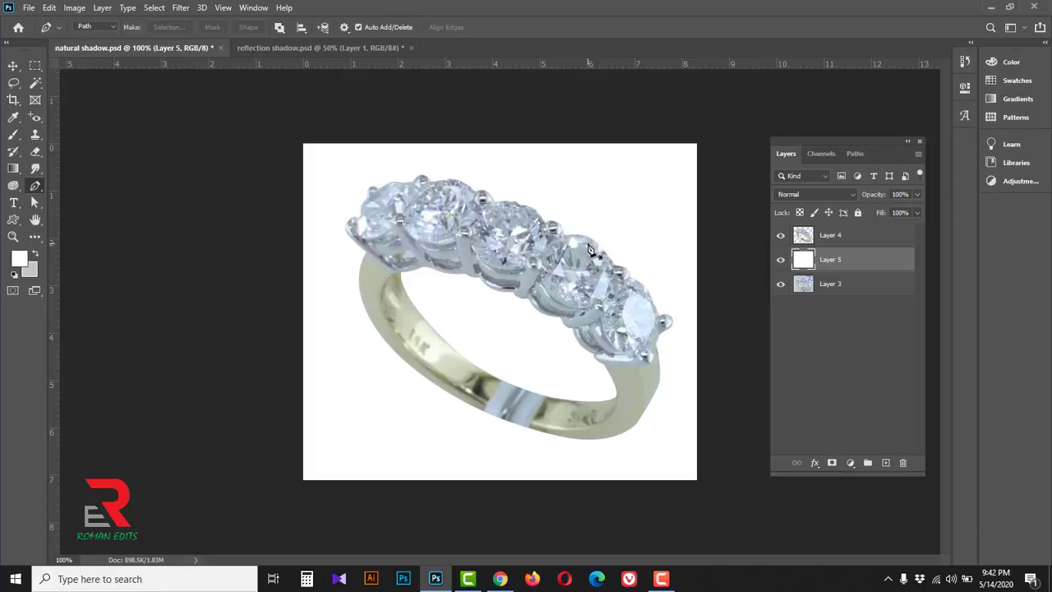
Step: Activate the Brush tool, add an empty layer above the white layer, and set the foreground color to black 000000
{"action": "left_click", "coordinate": [15, 136]}
{"action": "left_click", "coordinate": [69, 136]}
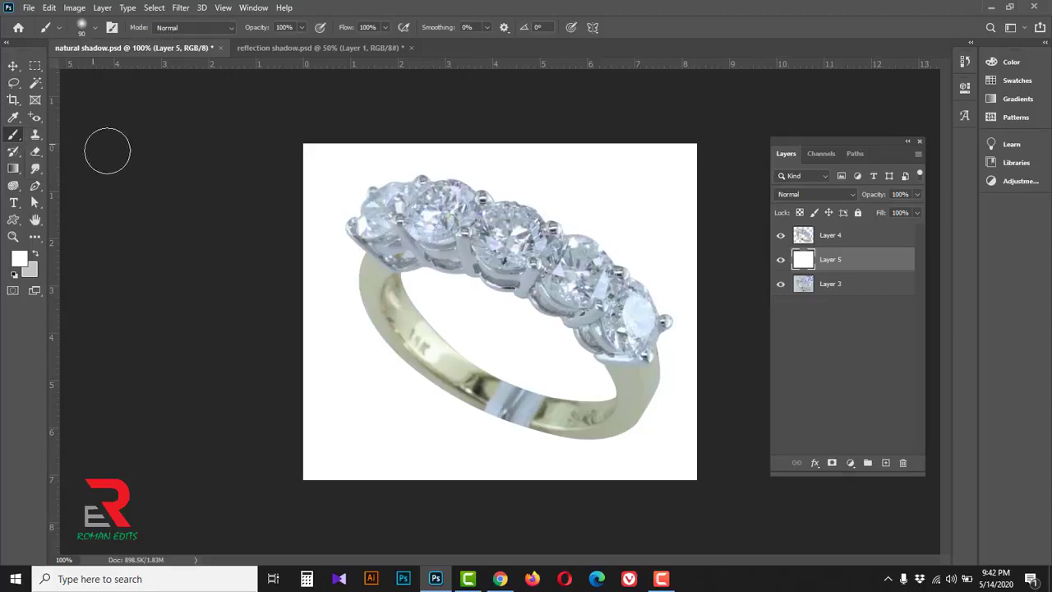
{"action": "left_click", "coordinate": [886, 463]}
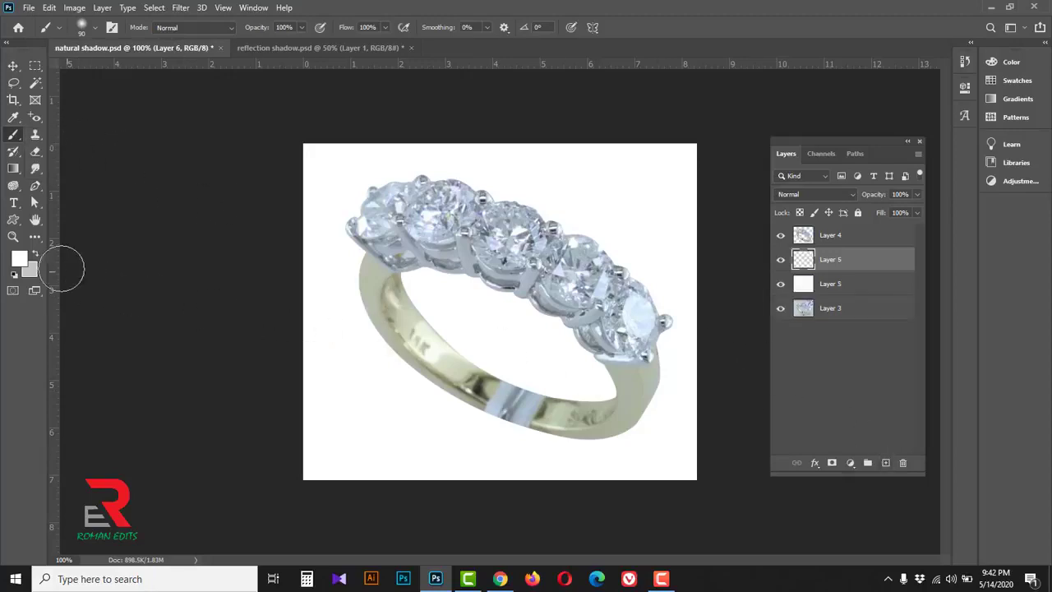
{"action": "left_click", "coordinate": [19, 259]}
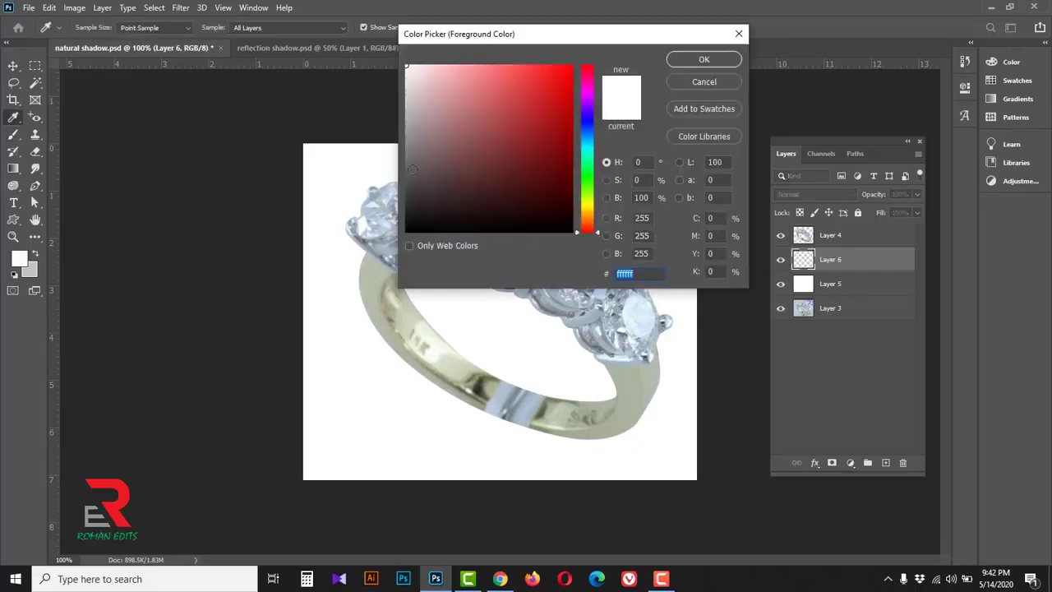
{"action": "left_click_drag", "start_coordinate": [423, 193], "coordinate": [393, 242]}
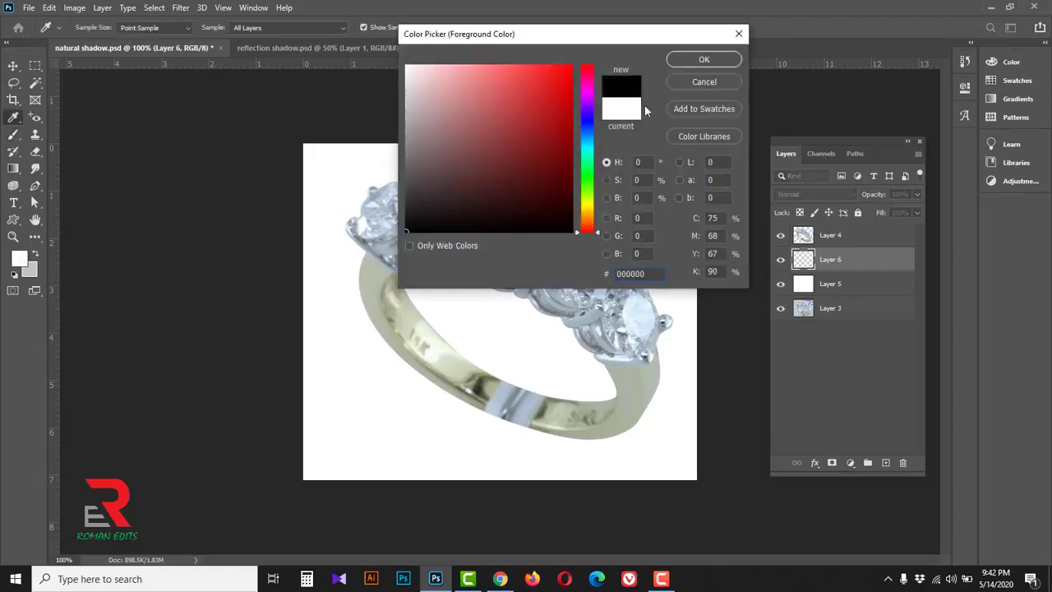
{"action": "left_click", "coordinate": [703, 61]}
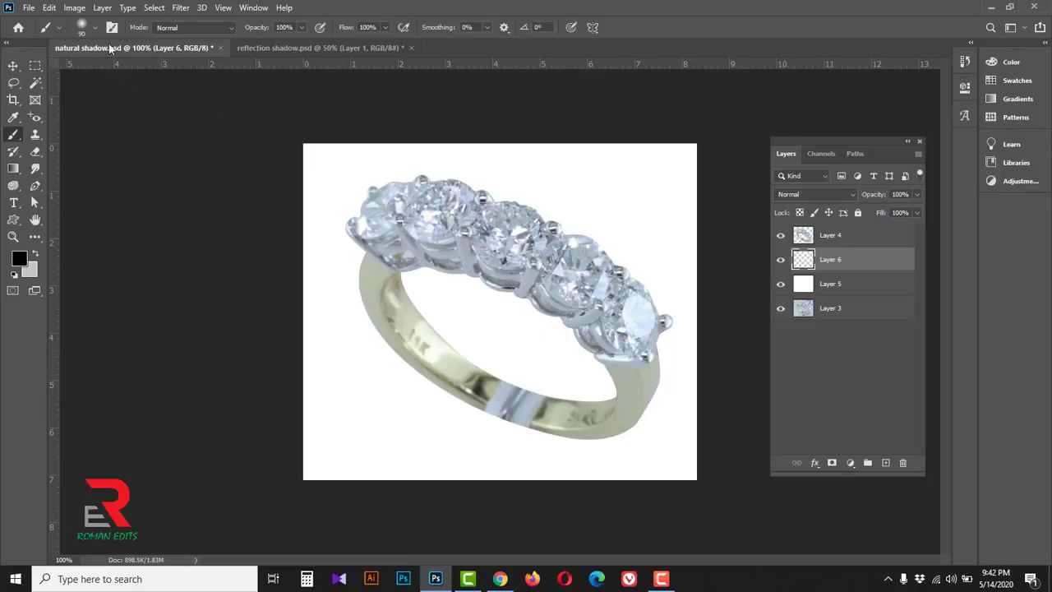
Step: Choose the Soft Round brush at 136 px and paint one black dab on Layer 6 behind the ring's lower band
{"action": "left_click", "coordinate": [96, 31]}
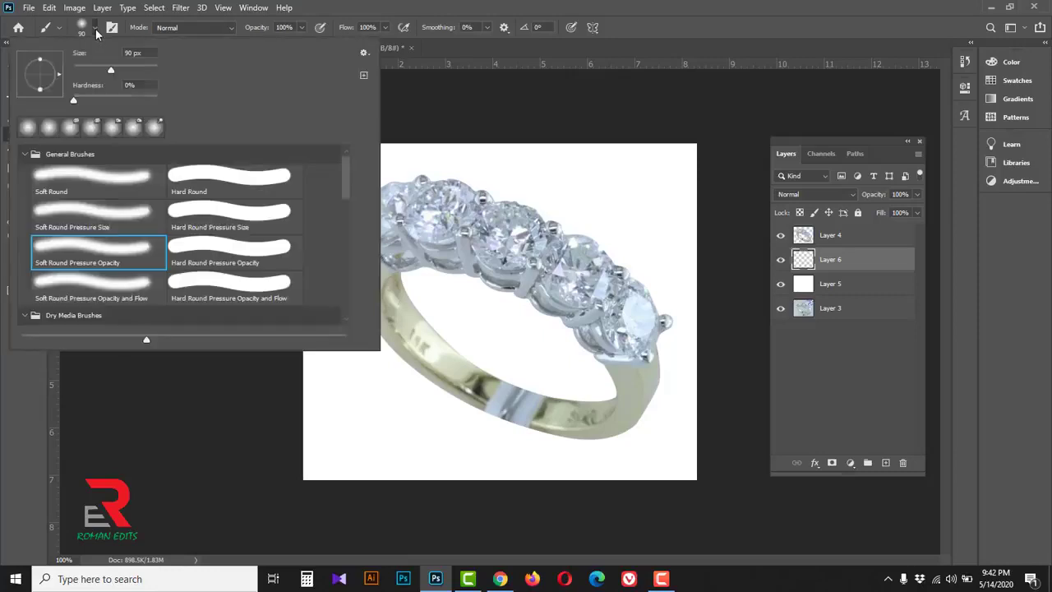
{"action": "left_click", "coordinate": [86, 178]}
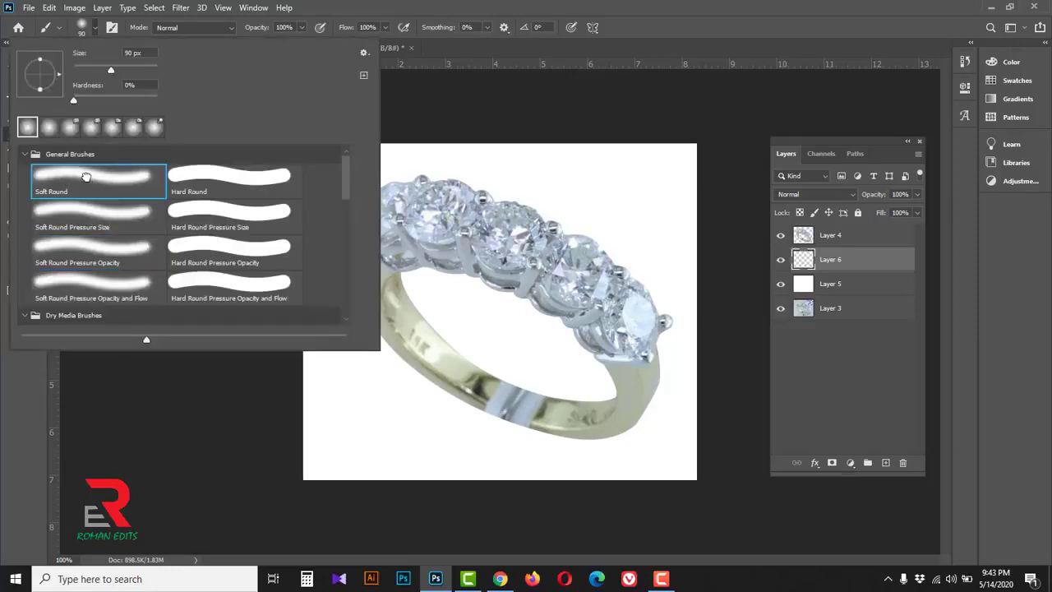
{"action": "left_click", "coordinate": [649, 20]}
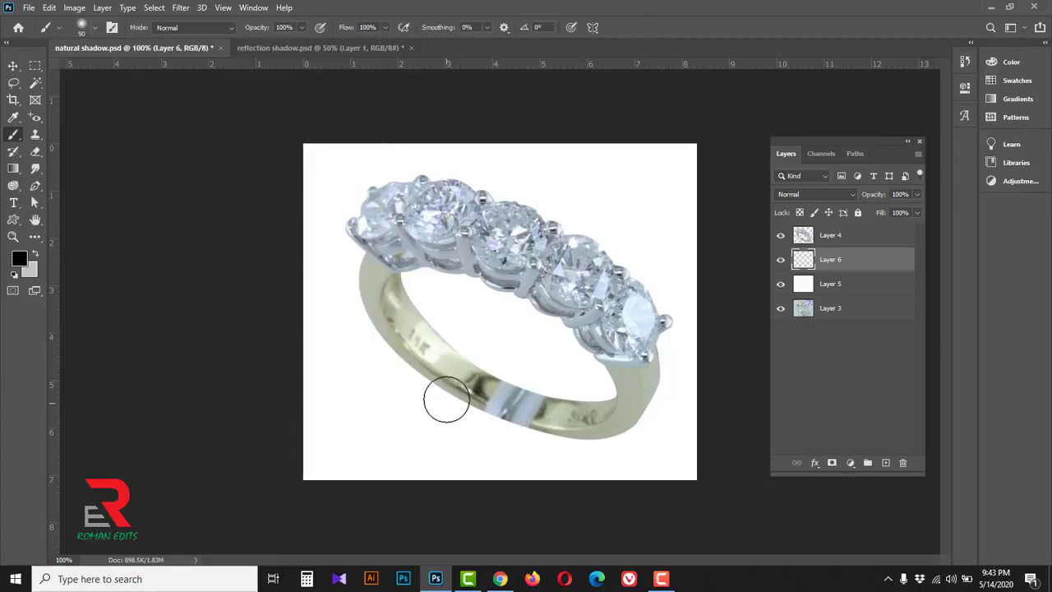
{"action": "right_click", "coordinate": [355, 342]}
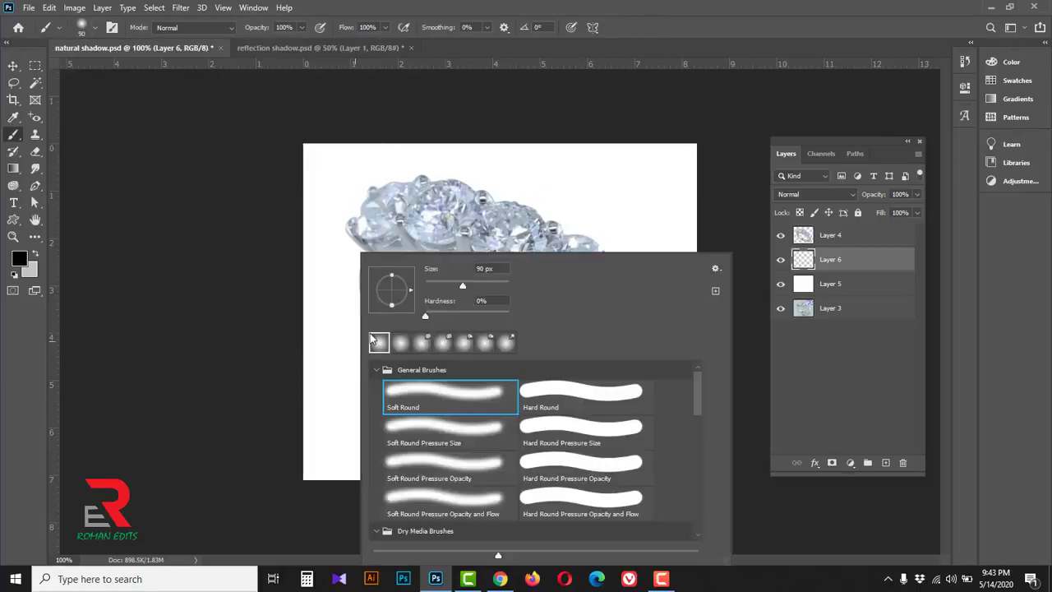
{"action": "left_click_drag", "start_coordinate": [466, 290], "coordinate": [475, 289]}
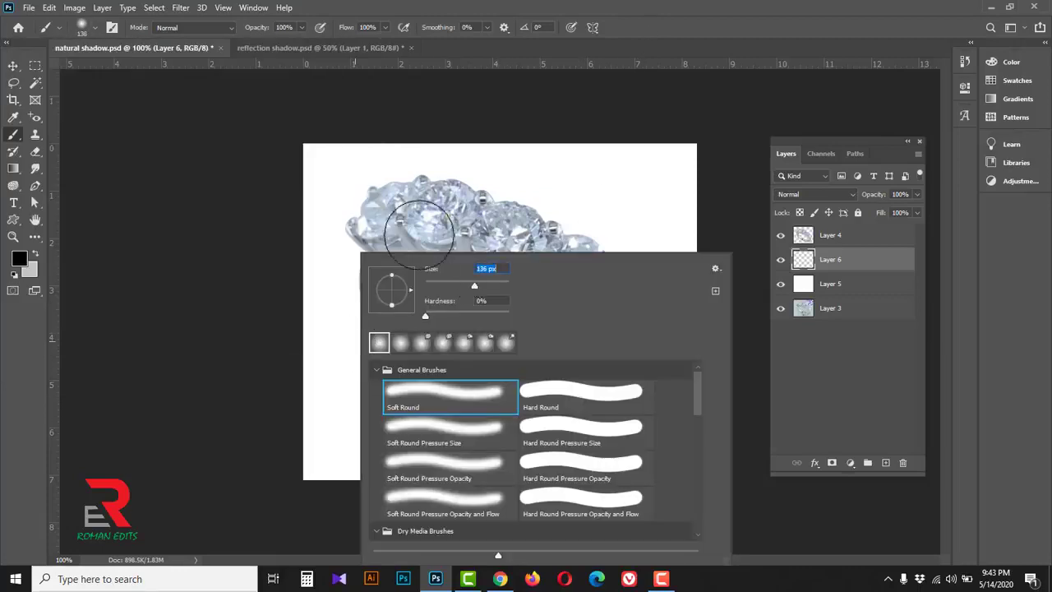
{"action": "left_click", "coordinate": [687, 41]}
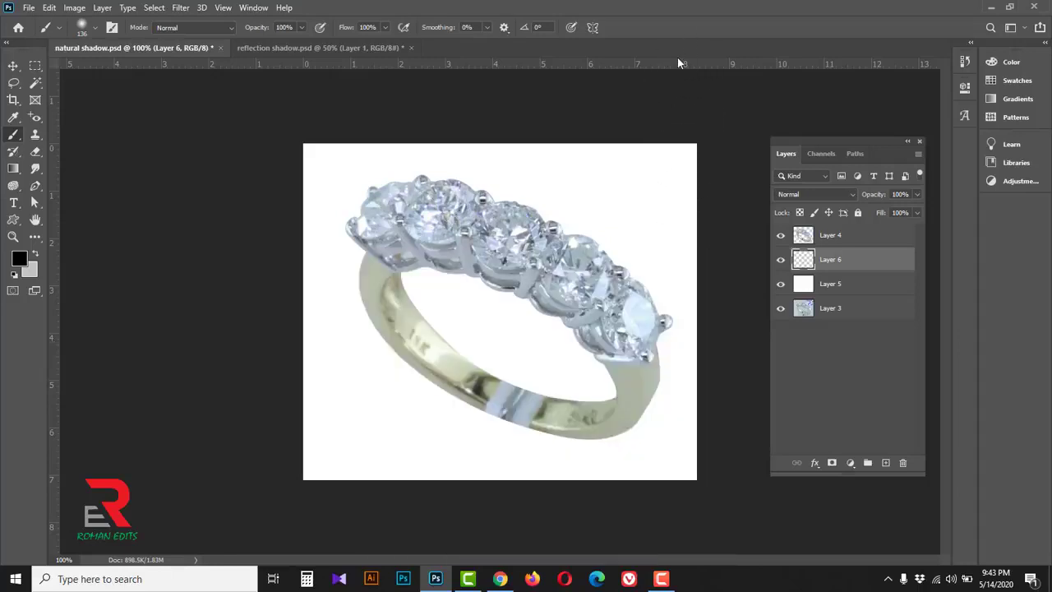
{"action": "left_click", "coordinate": [505, 407]}
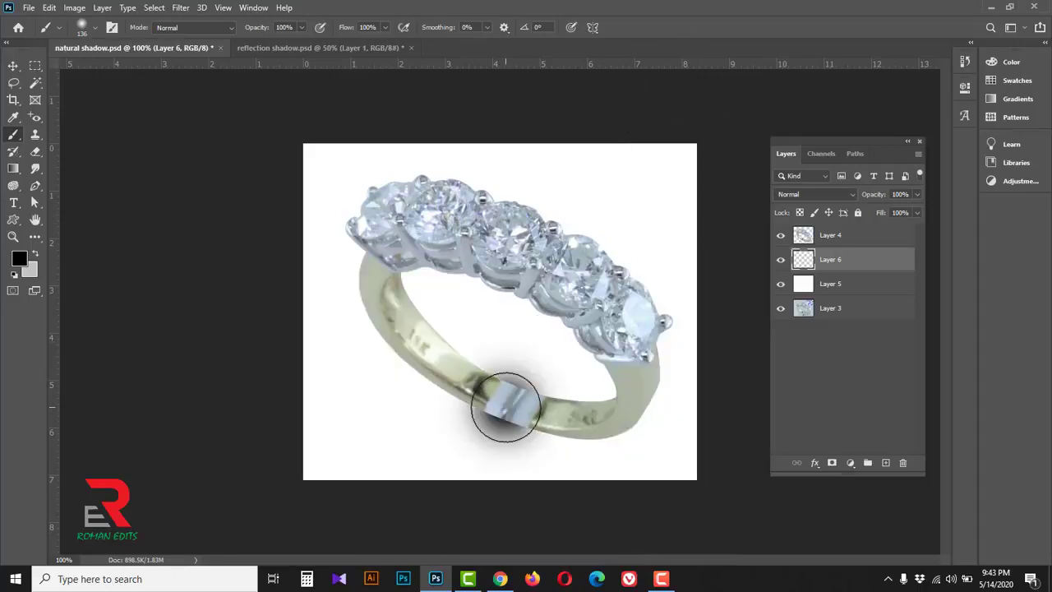
Step: Transform the black dab to 382.73% width and 30.45% height, rotate it 18.77°, and place it beneath the ring's lower edge
{"action": "key", "text": "ctrl+t"}
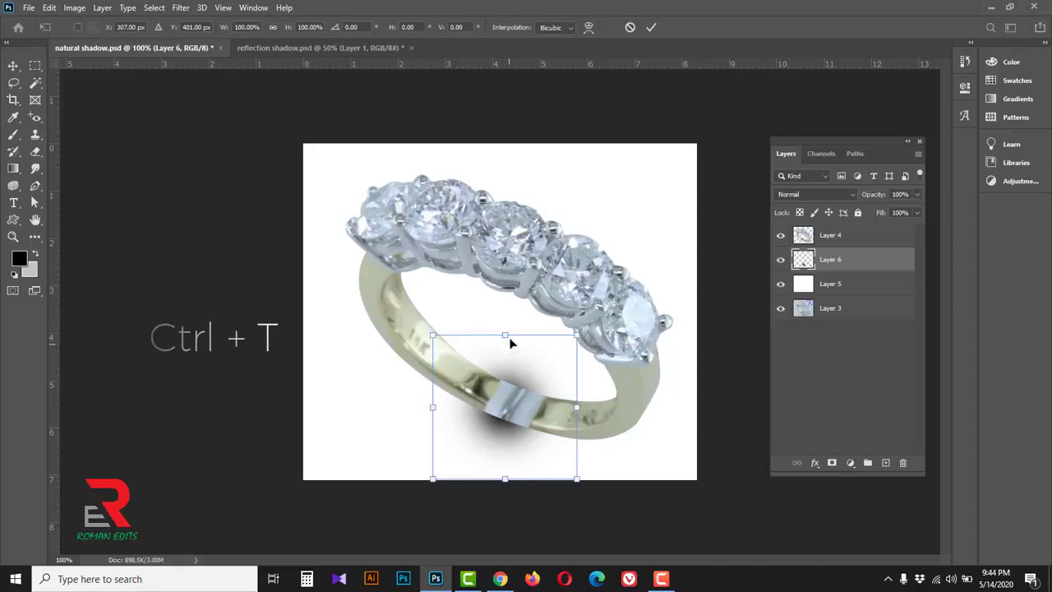
{"action": "left_click_drag", "start_coordinate": [506, 333], "coordinate": [509, 438]}
{"action": "left_click_drag", "start_coordinate": [581, 419], "coordinate": [789, 419]}
{"action": "left_click_drag", "start_coordinate": [439, 417], "coordinate": [237, 418]}
{"action": "left_click_drag", "start_coordinate": [236, 309], "coordinate": [299, 237]}
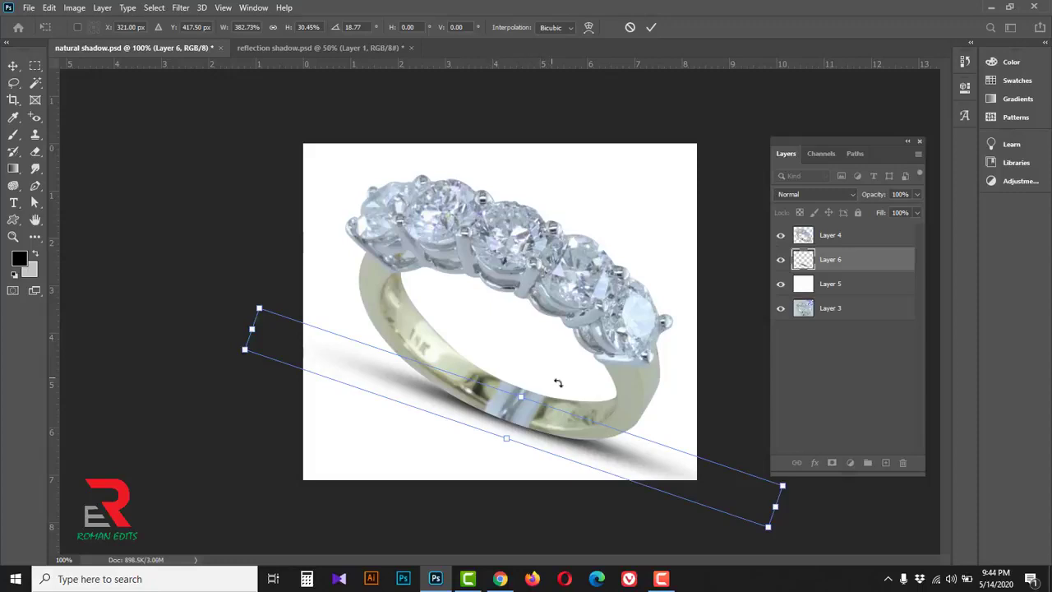
{"action": "left_click_drag", "start_coordinate": [532, 426], "coordinate": [536, 425]}
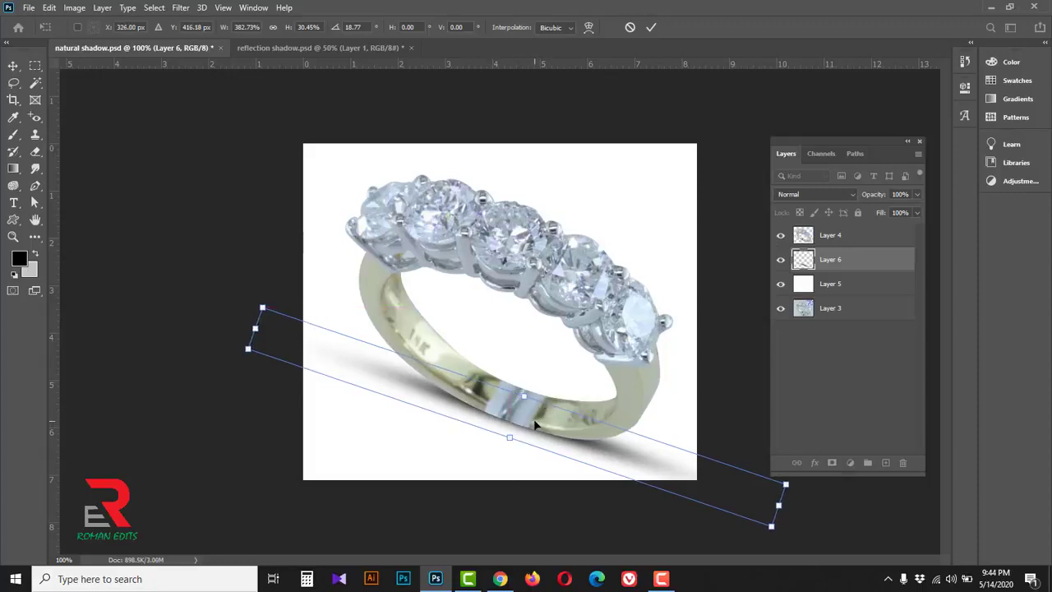
{"action": "left_click", "coordinate": [651, 28]}
{"action": "key", "text": "b"}
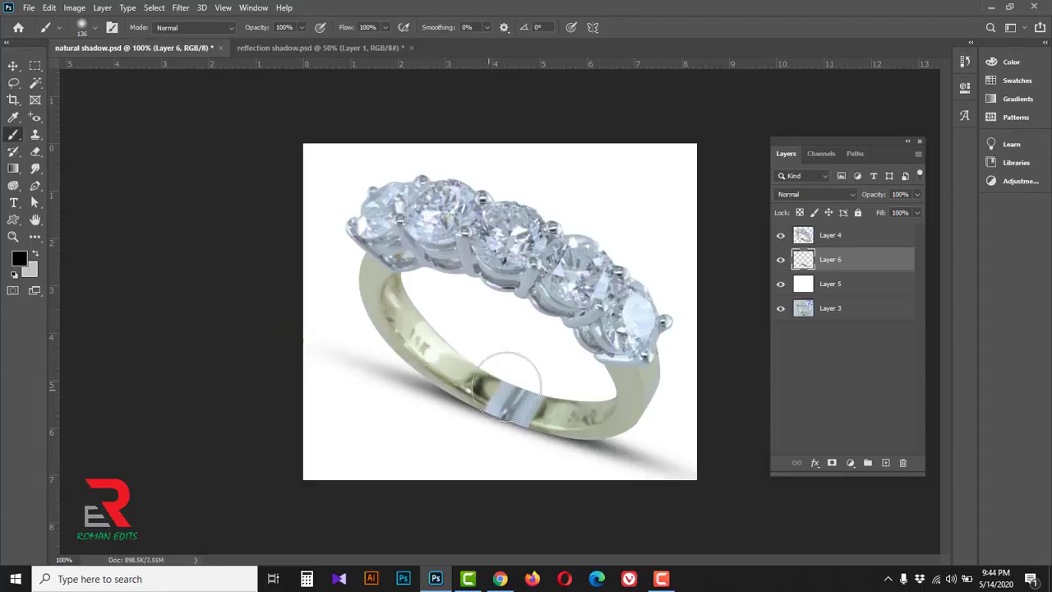
Step: Soften the ring's shadow on Layer 6 with a Gaussian Blur
{"action": "left_click", "coordinate": [178, 9]}
{"action": "mouse_move", "coordinate": [220, 160]}
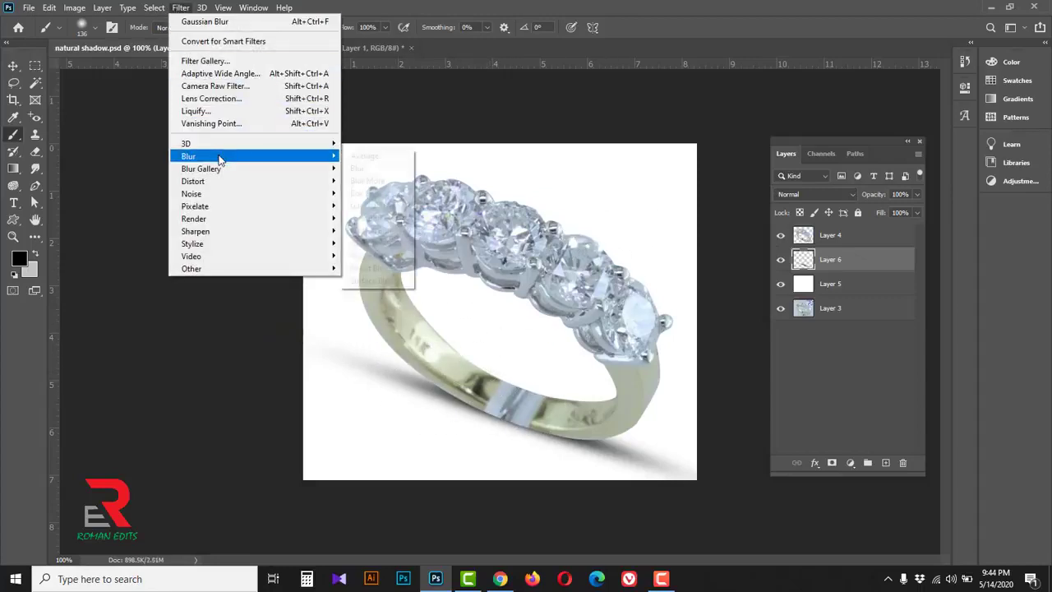
{"action": "left_click", "coordinate": [376, 204]}
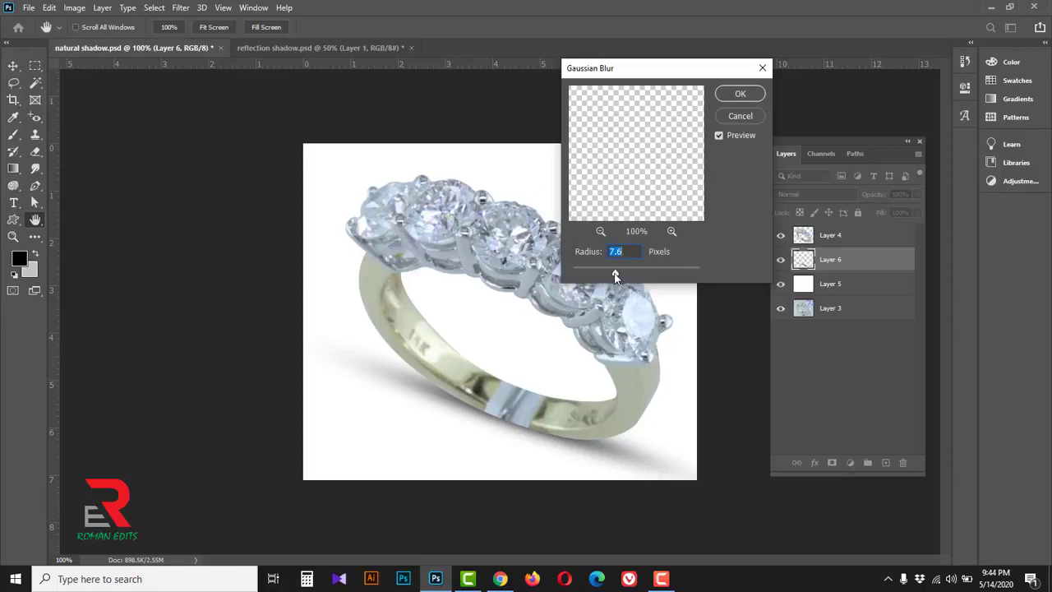
{"action": "mouse_move", "coordinate": [615, 276]}
{"action": "left_mouse_down"}
{"action": "mouse_move", "coordinate": [570, 276]}
{"action": "mouse_move", "coordinate": [618, 275]}
{"action": "left_mouse_up"}
{"action": "left_click", "coordinate": [739, 95]}
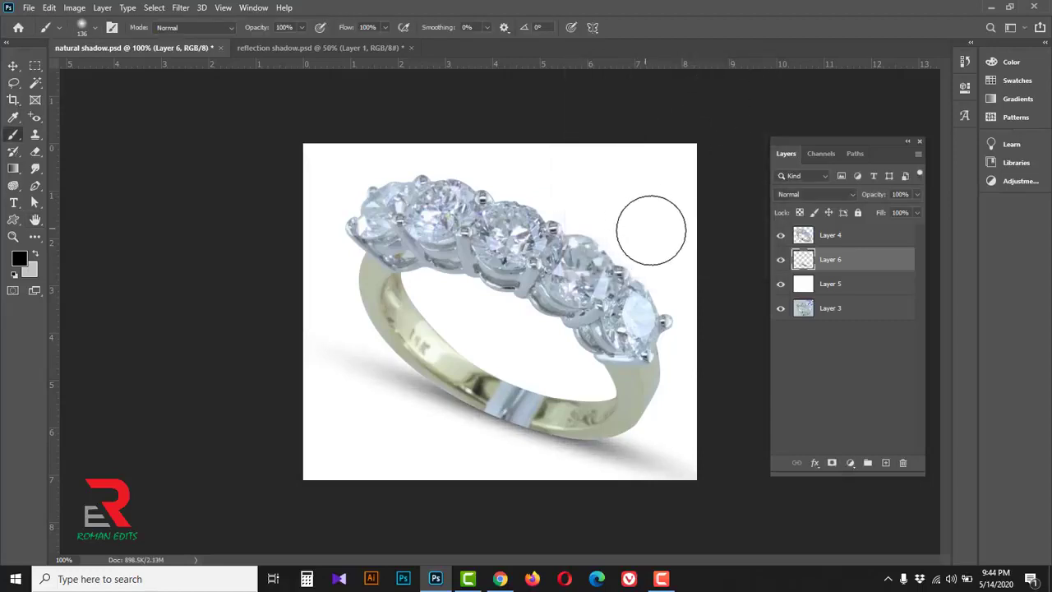
Step: Set the shadow layer's blend mode to Multiply, and close natural shadow.psd without saving
{"action": "left_click", "coordinate": [853, 194]}
{"action": "left_click", "coordinate": [813, 248]}
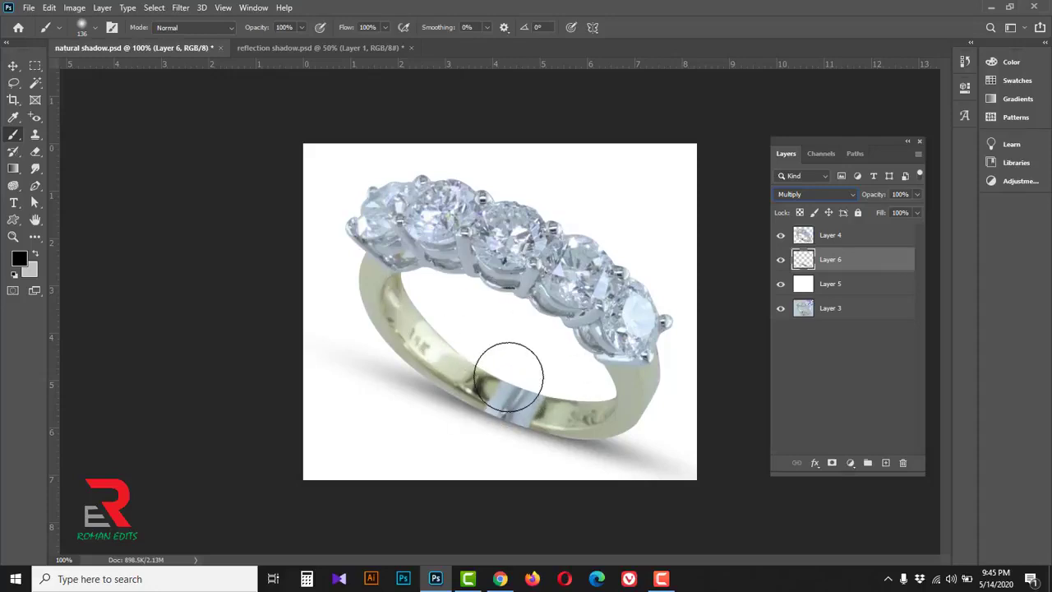
{"action": "left_click", "coordinate": [220, 47]}
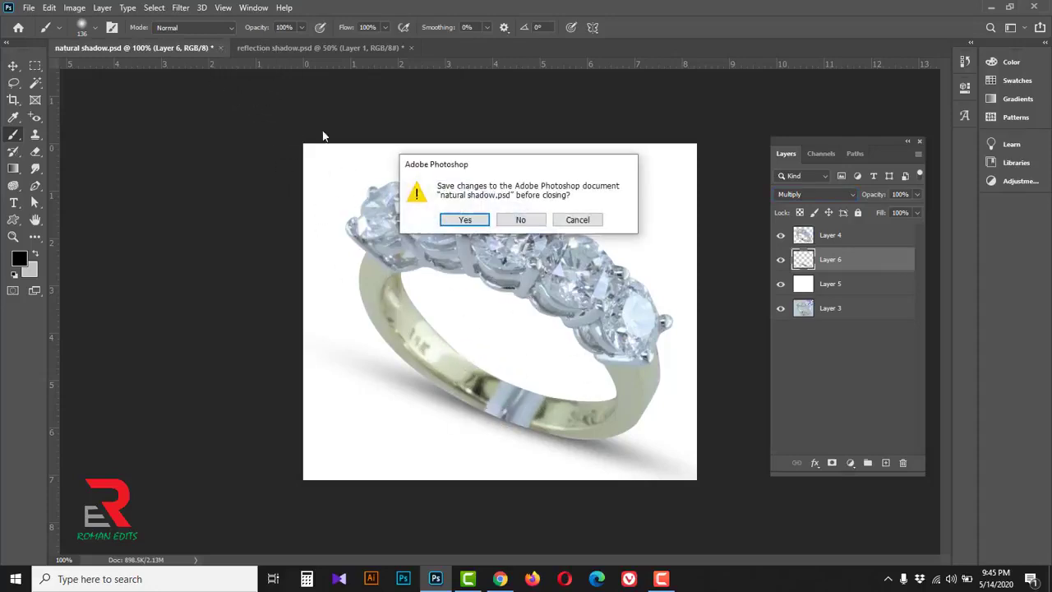
{"action": "left_click", "coordinate": [517, 222]}
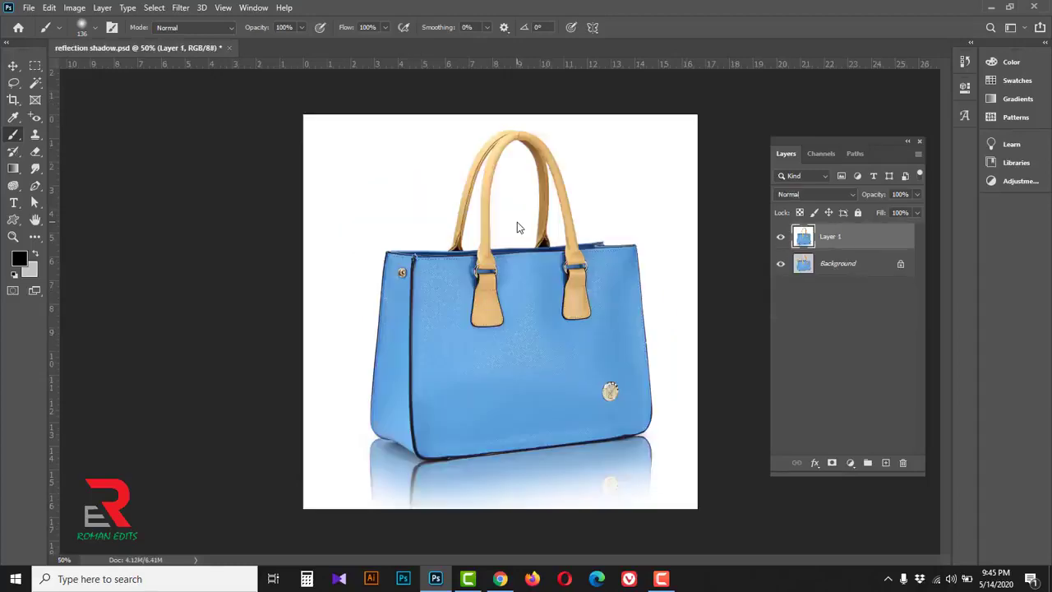
Step: Activate the Pen tool, compare the bag with and without Layer 1, and delete Layer 1
{"action": "key", "text": "p"}
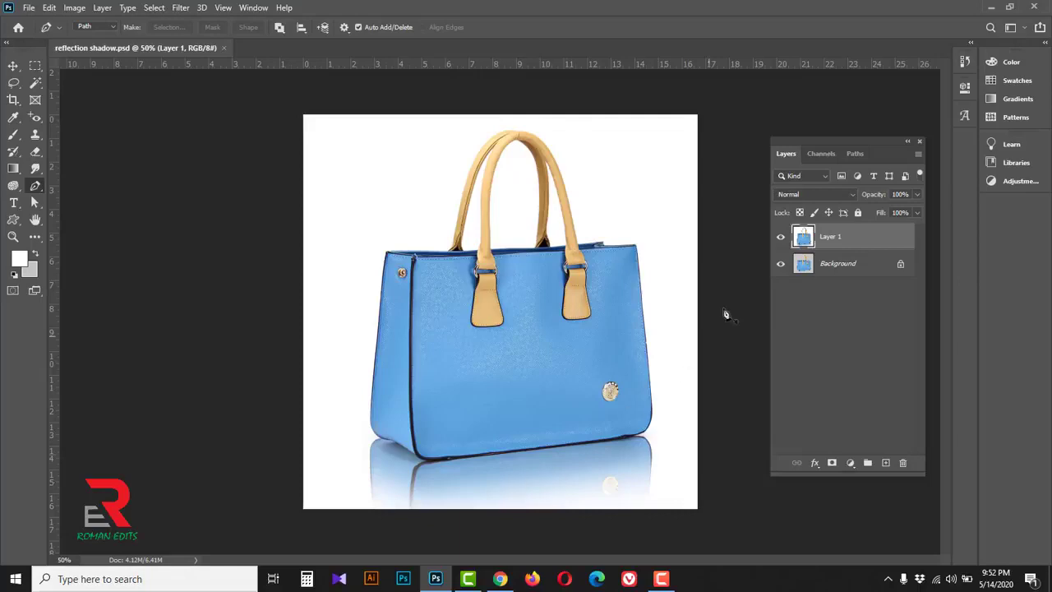
{"action": "left_click", "coordinate": [781, 237]}
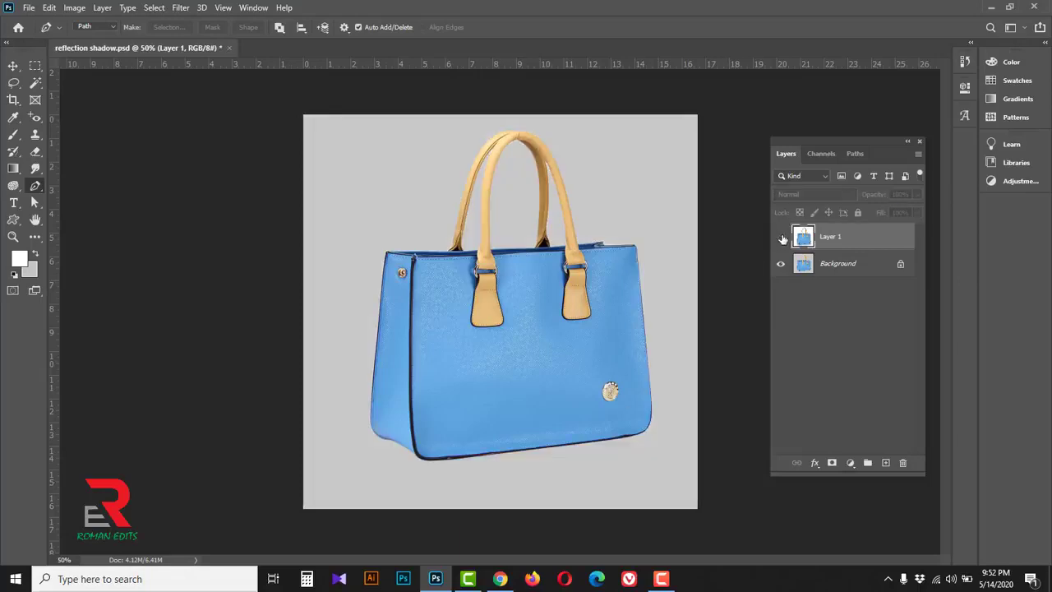
{"action": "left_click", "coordinate": [781, 238]}
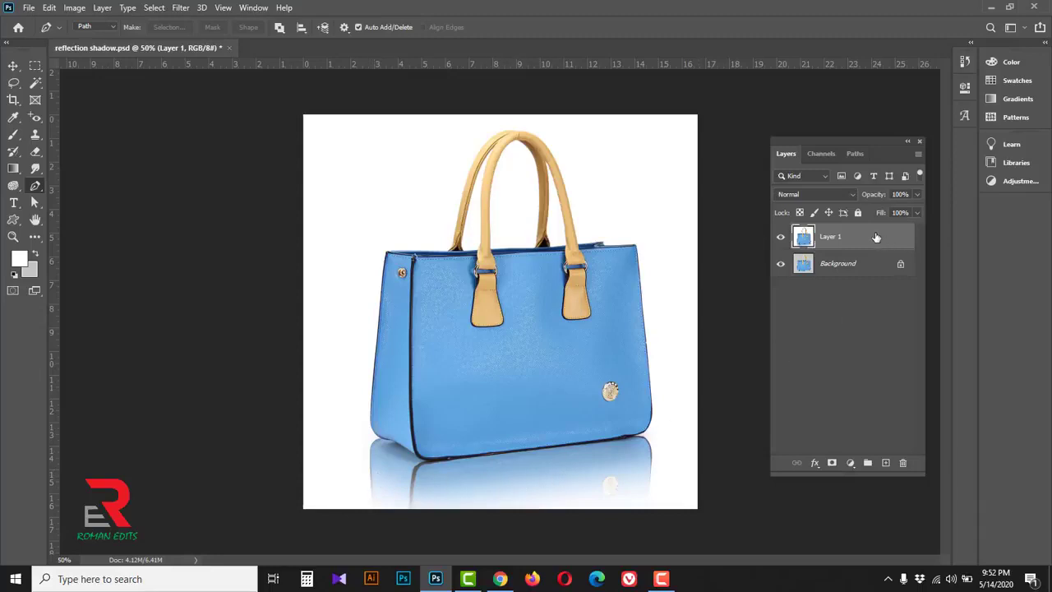
{"action": "left_click_drag", "start_coordinate": [876, 237], "coordinate": [903, 462]}
Step: Load the Work Path as a selection around the bag and copy the bag from Background onto a new layer
{"action": "left_click", "coordinate": [856, 154]}
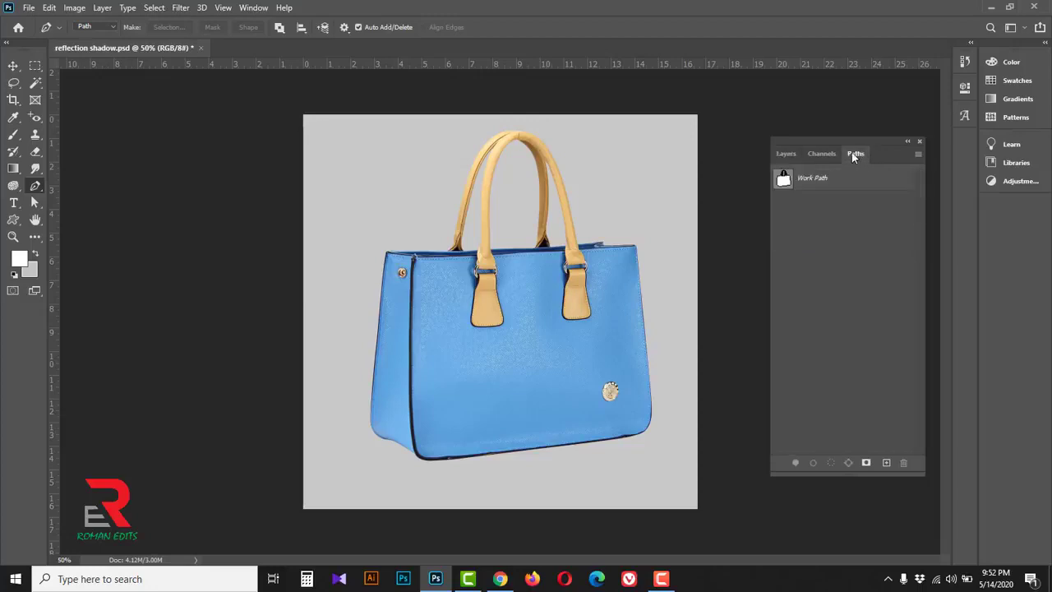
{"action": "left_click", "coordinate": [783, 181]}
{"action": "left_click", "coordinate": [784, 153]}
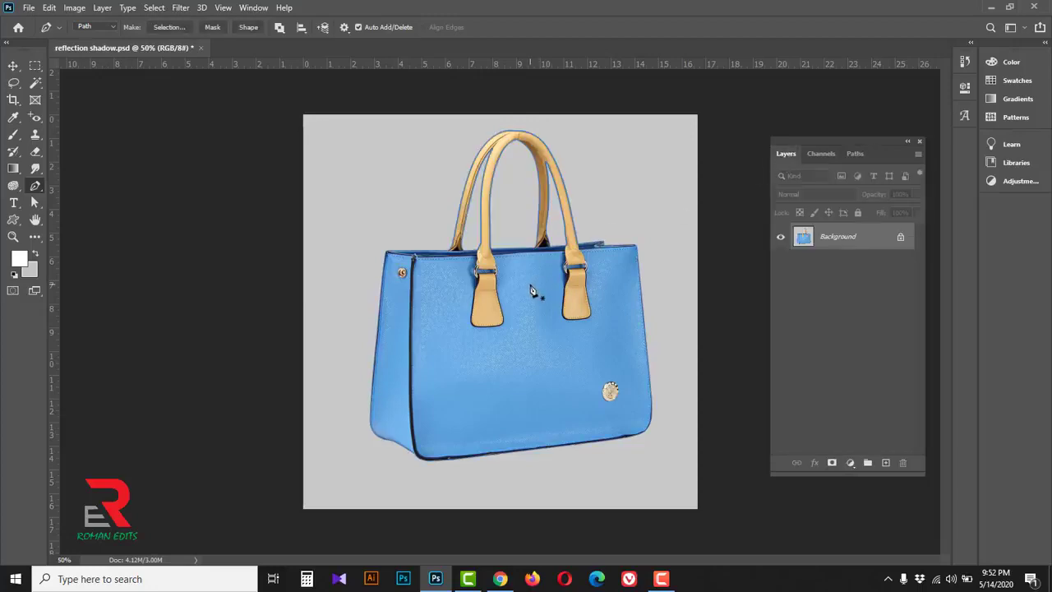
{"action": "key", "text": "ctrl+Return"}
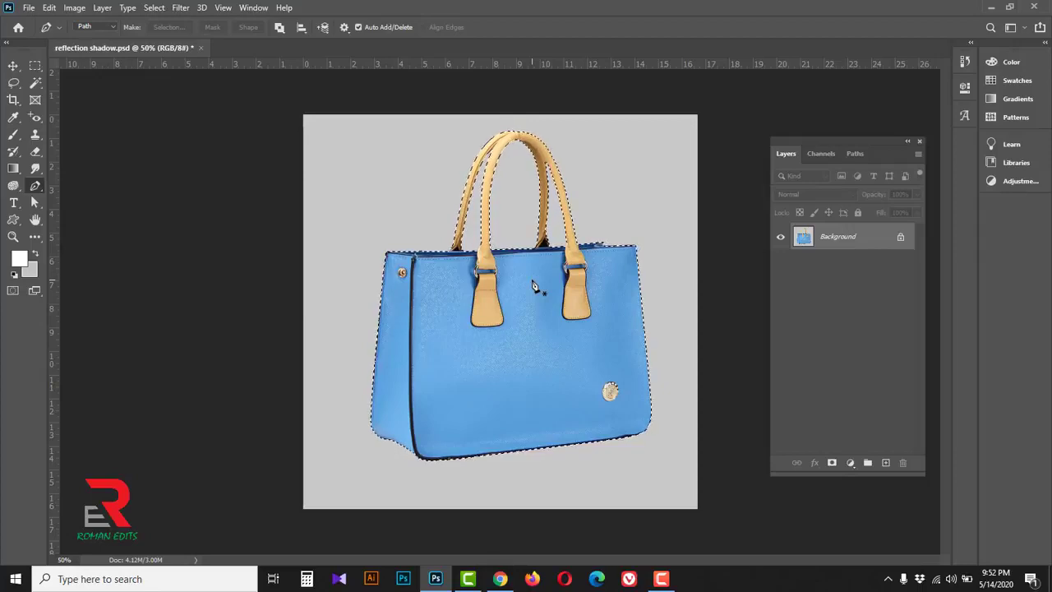
{"action": "key", "text": "ctrl+j"}
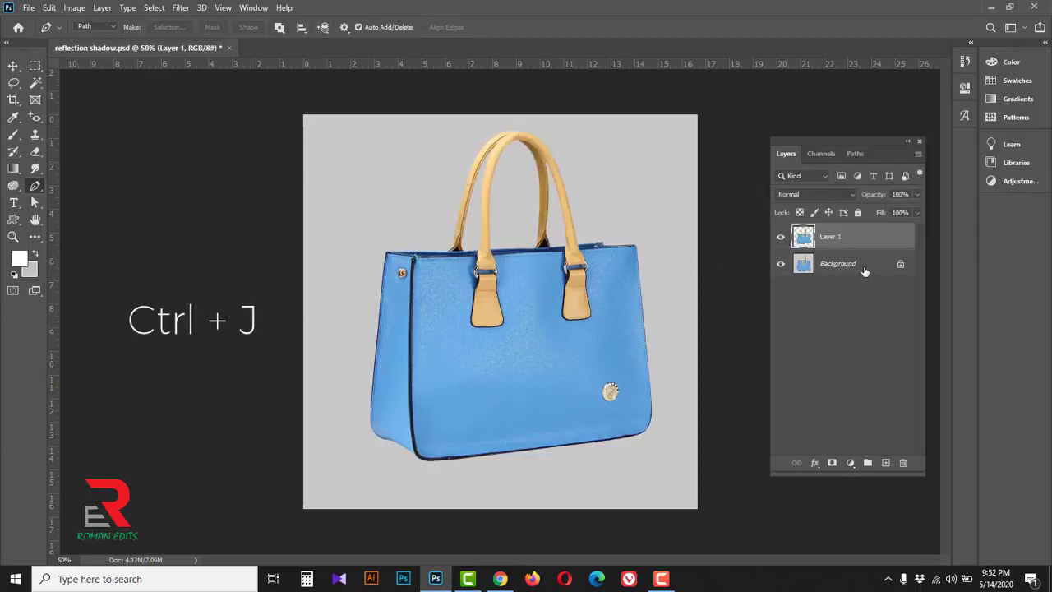
Step: Add a new layer directly above Background and fill it with white ffffff
{"action": "left_click", "coordinate": [865, 271]}
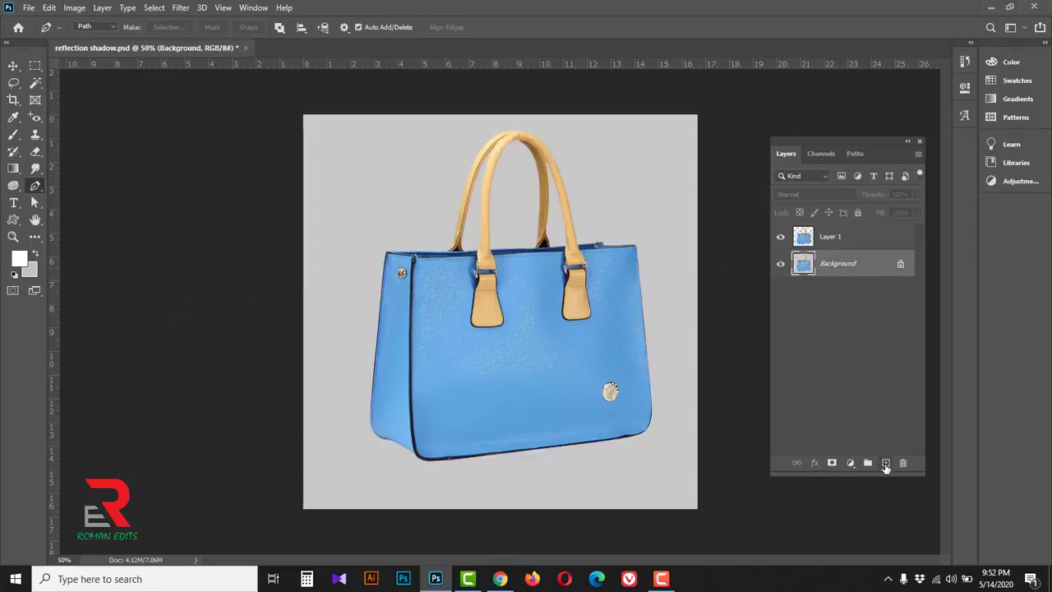
{"action": "left_click", "coordinate": [886, 464]}
{"action": "left_click", "coordinate": [19, 262]}
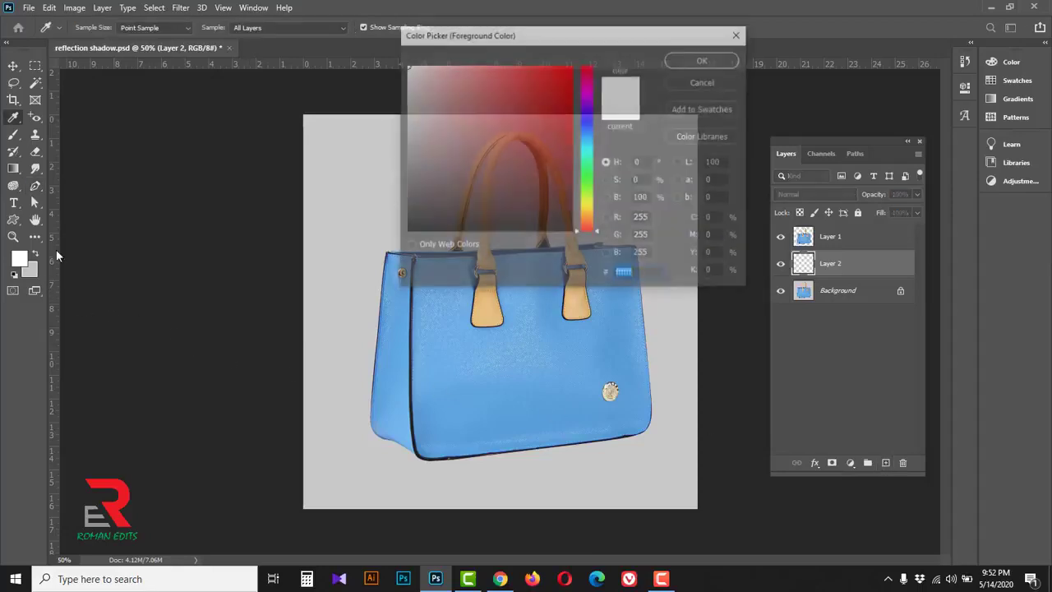
{"action": "left_click_drag", "start_coordinate": [421, 91], "coordinate": [397, 57]}
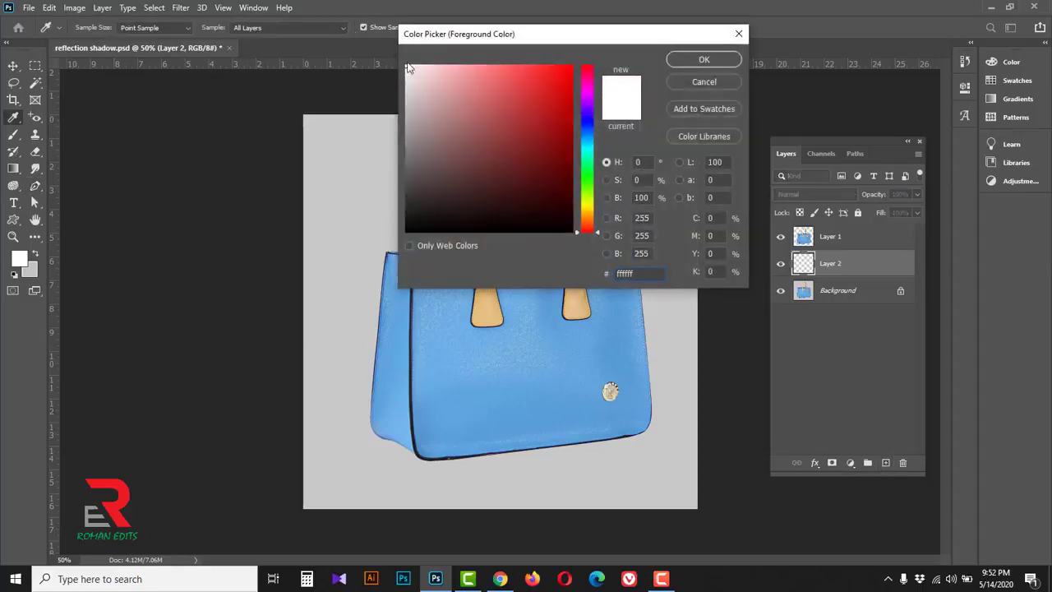
{"action": "left_click", "coordinate": [689, 64]}
{"action": "key", "text": "p"}
{"action": "key", "text": "alt+BackSpace"}
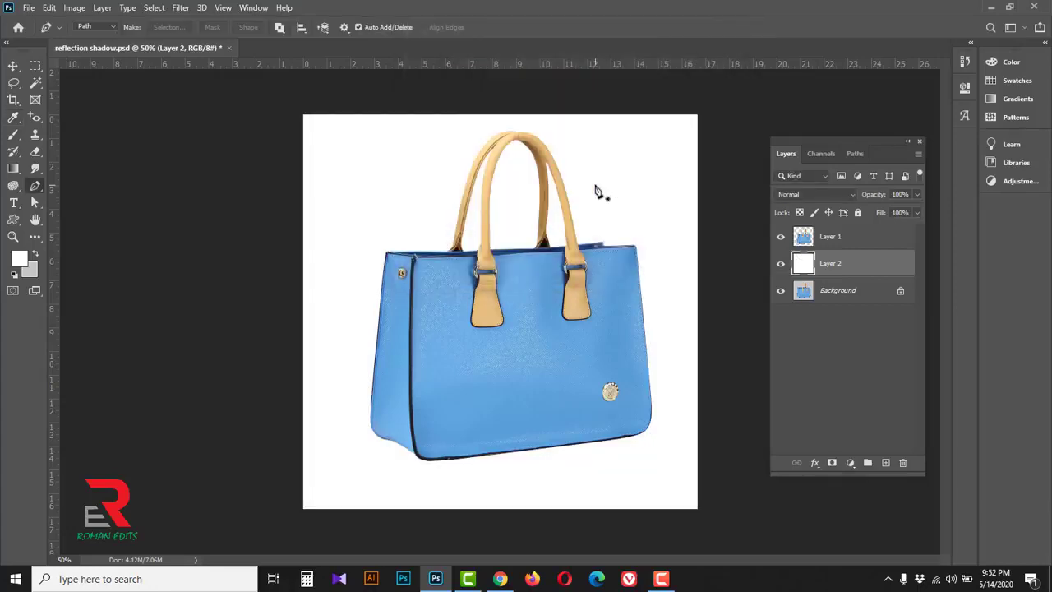
Step: Lasso the lower part of the bag's front panel on Layer 1 and copy it onto a new layer
{"action": "left_click", "coordinate": [551, 404], "text": "ctrl"}
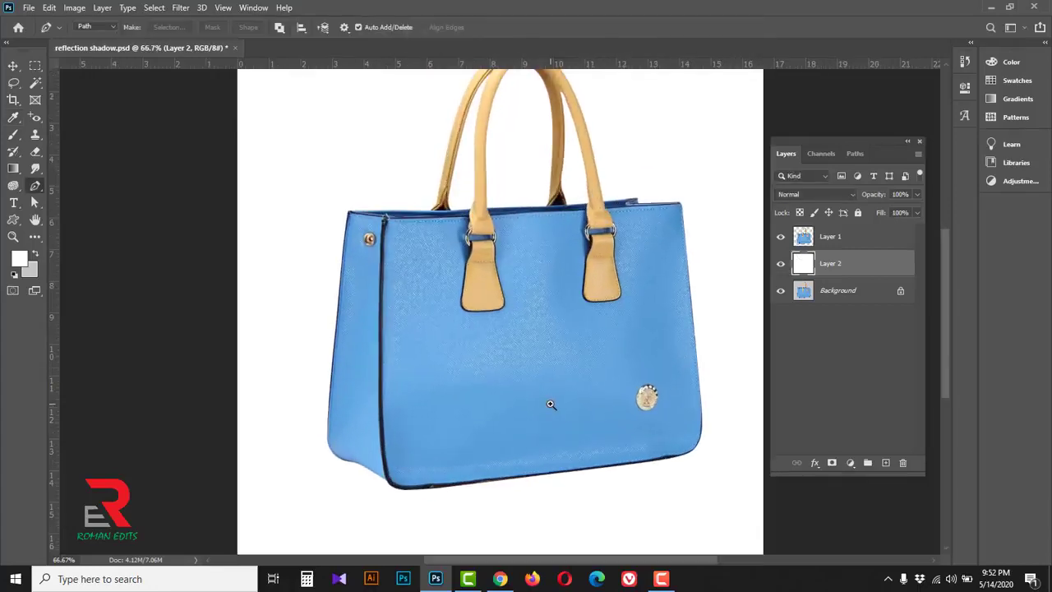
{"action": "left_click", "coordinate": [530, 405], "text": "ctrl"}
{"action": "left_click_drag", "start_coordinate": [530, 404], "coordinate": [454, 215]}
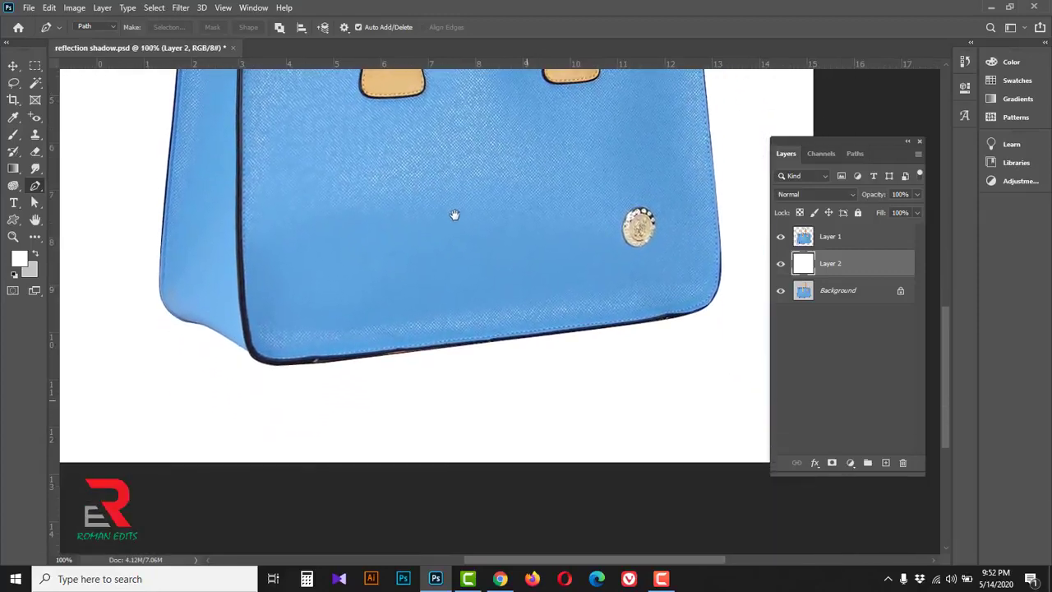
{"action": "left_click", "coordinate": [866, 238]}
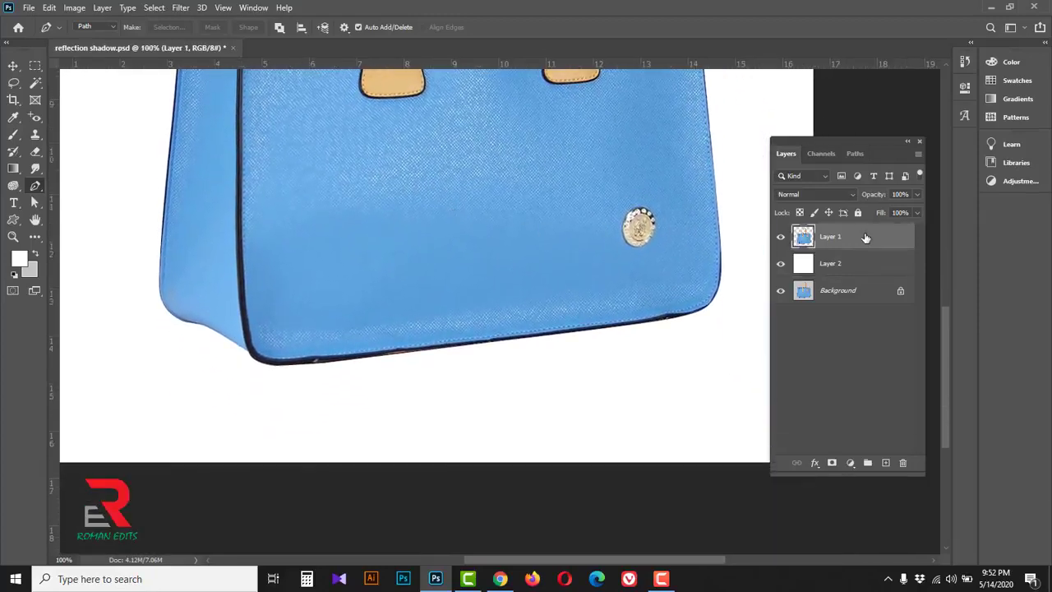
{"action": "left_click", "coordinate": [17, 84]}
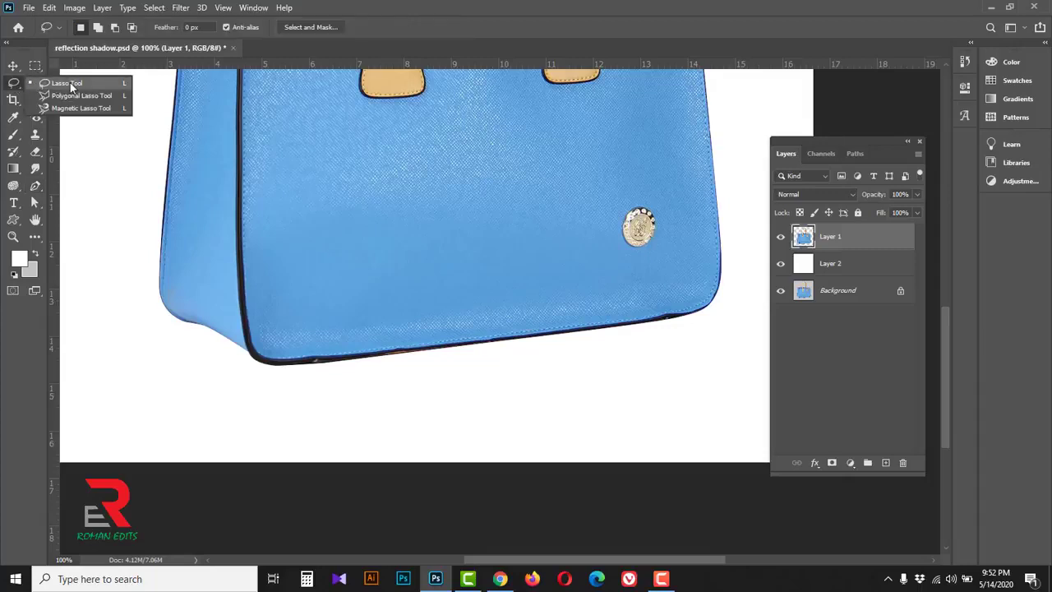
{"action": "left_click", "coordinate": [70, 86]}
{"action": "mouse_move", "coordinate": [725, 187]}
{"action": "left_mouse_down"}
{"action": "mouse_move", "coordinate": [242, 192]}
{"action": "mouse_move", "coordinate": [228, 203]}
{"action": "mouse_move", "coordinate": [241, 350]}
{"action": "mouse_move", "coordinate": [286, 395]}
{"action": "mouse_move", "coordinate": [459, 403]}
{"action": "mouse_move", "coordinate": [666, 352]}
{"action": "mouse_move", "coordinate": [728, 301]}
{"action": "mouse_move", "coordinate": [737, 228]}
{"action": "left_mouse_up"}
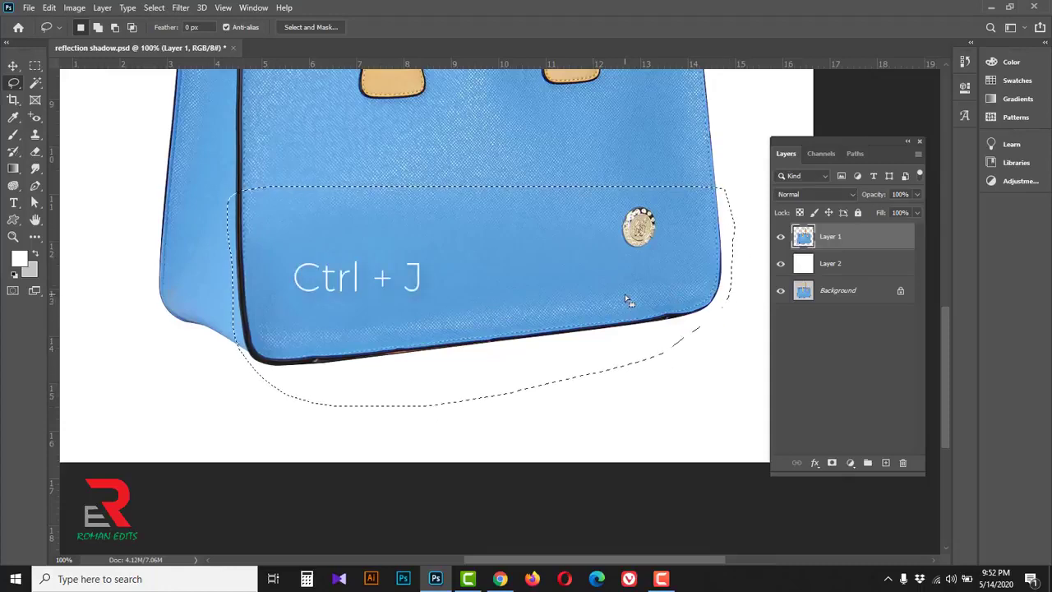
{"action": "key", "text": "ctrl+j"}
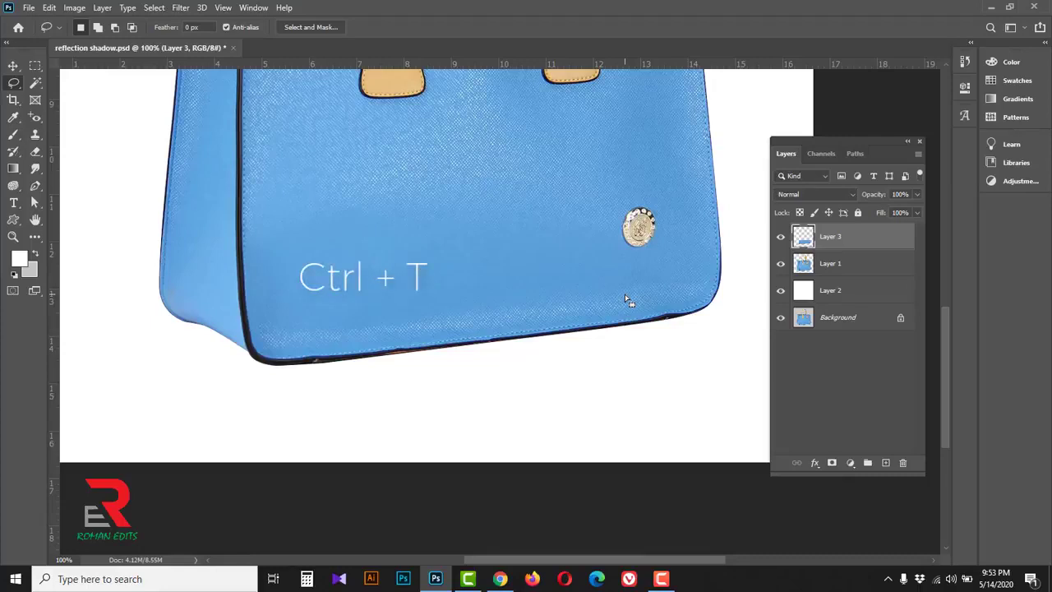
Step: Free-transform the copied front-panel piece on Layer 3: rotate it 180°, flip it horizontally and place it just beneath the bag
{"action": "key", "text": "ctrl+t"}
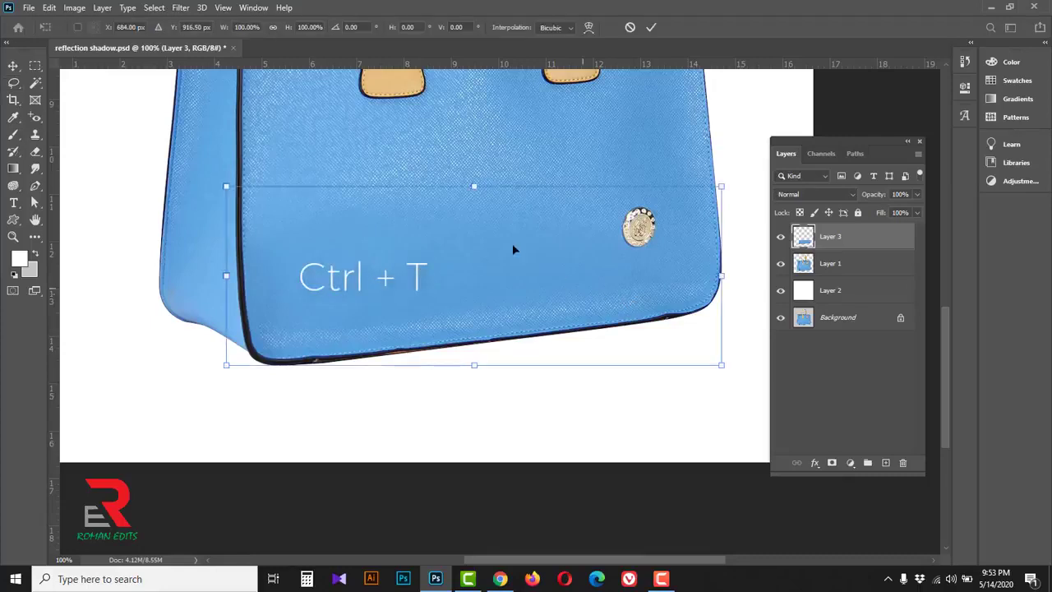
{"action": "right_click", "coordinate": [457, 239]}
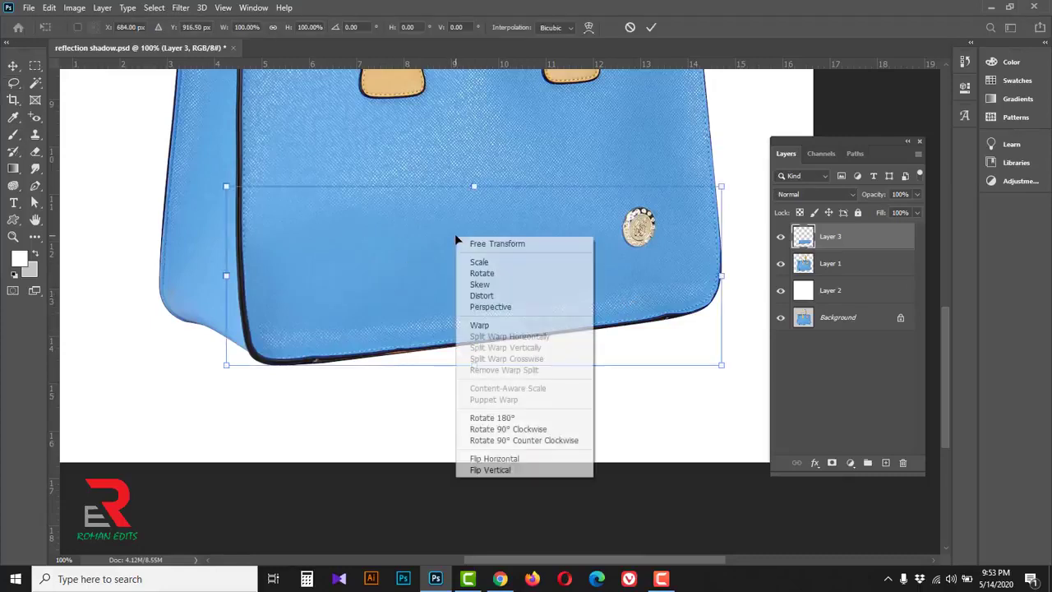
{"action": "left_click", "coordinate": [501, 420]}
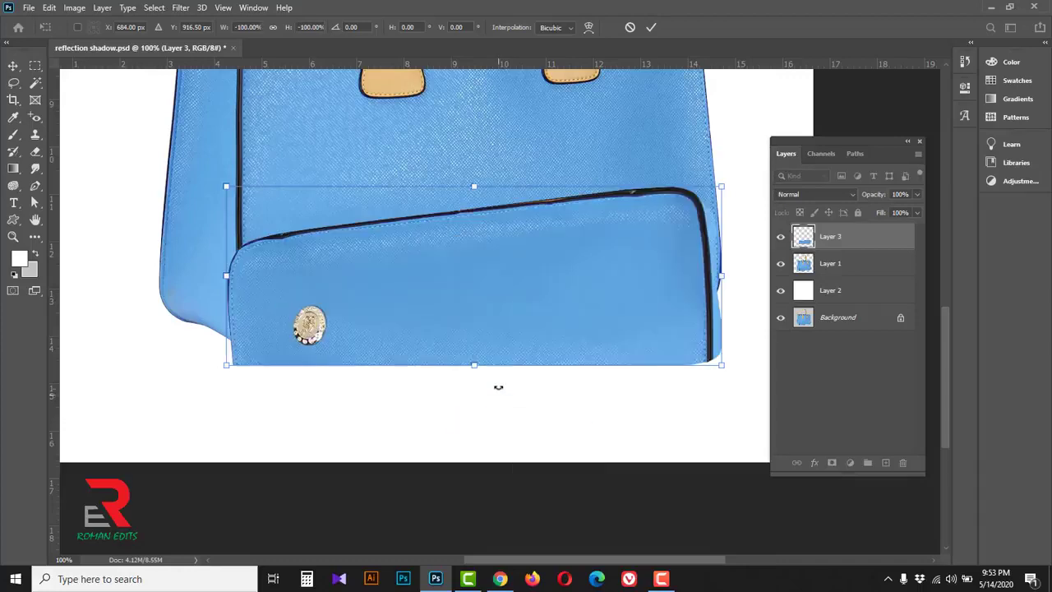
{"action": "right_click", "coordinate": [506, 270]}
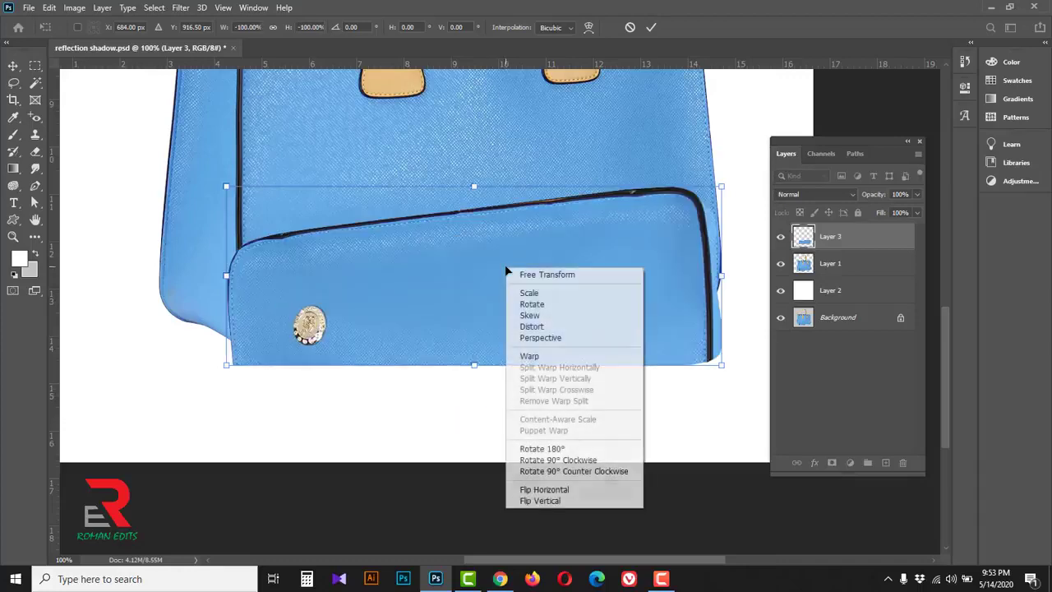
{"action": "left_click", "coordinate": [558, 490]}
{"action": "left_click_drag", "start_coordinate": [482, 246], "coordinate": [475, 405]}
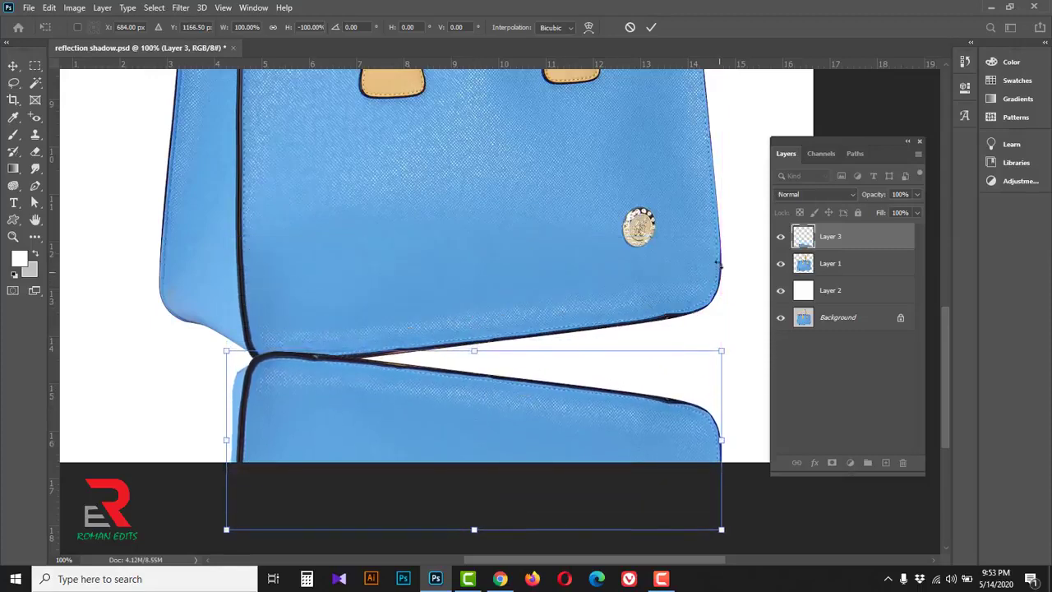
Step: Rotate the flipped front-panel piece to about -14° and align its black trim with the bag's bottom edge
{"action": "left_click_drag", "start_coordinate": [717, 263], "coordinate": [661, 240]}
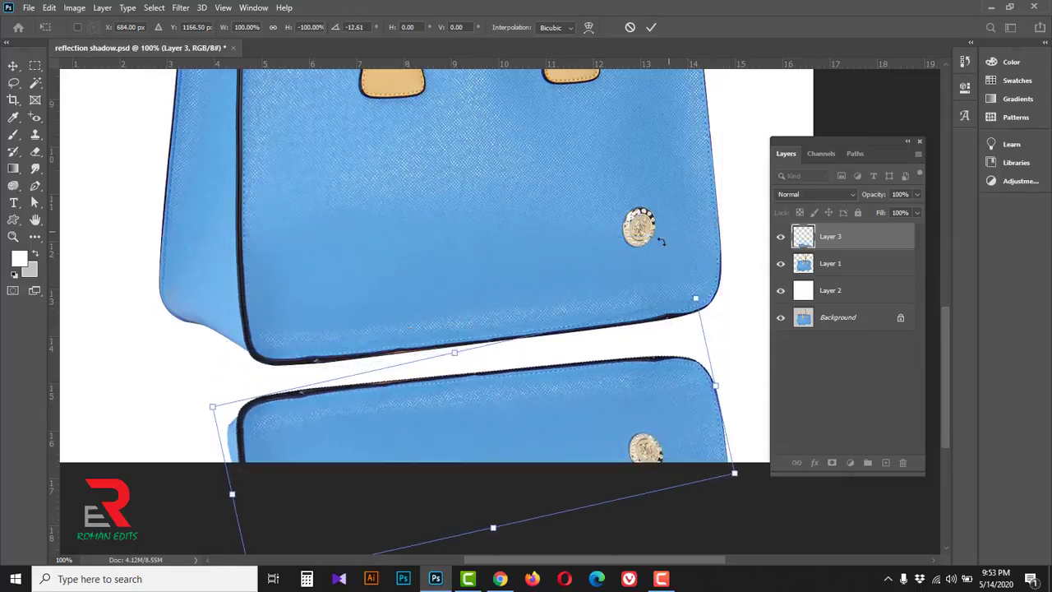
{"action": "left_click_drag", "start_coordinate": [552, 382], "coordinate": [560, 357]}
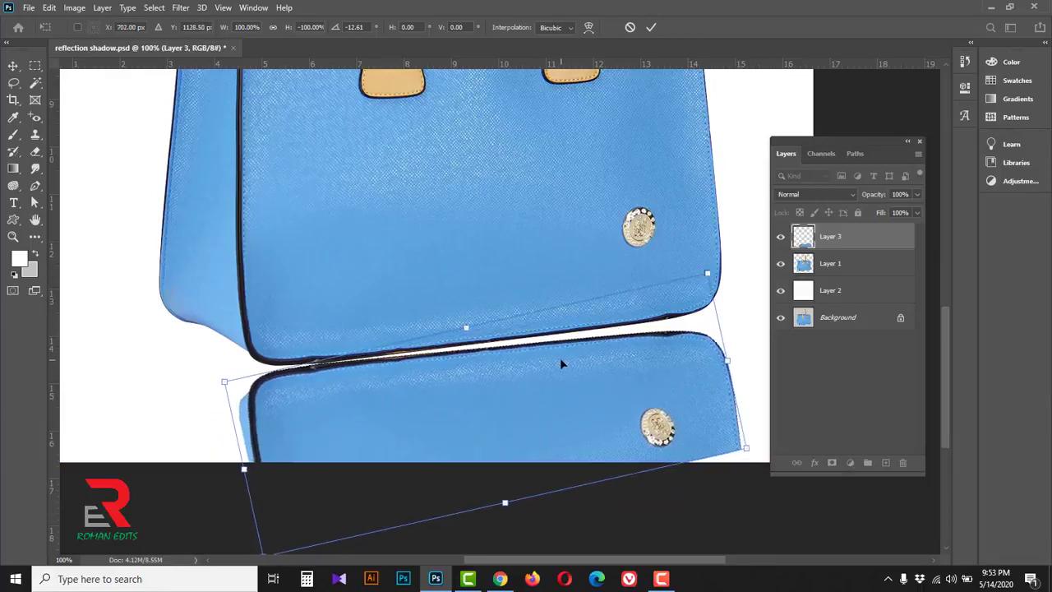
{"action": "left_click_drag", "start_coordinate": [711, 239], "coordinate": [615, 258]}
{"action": "left_click_drag", "start_coordinate": [510, 411], "coordinate": [511, 406]}
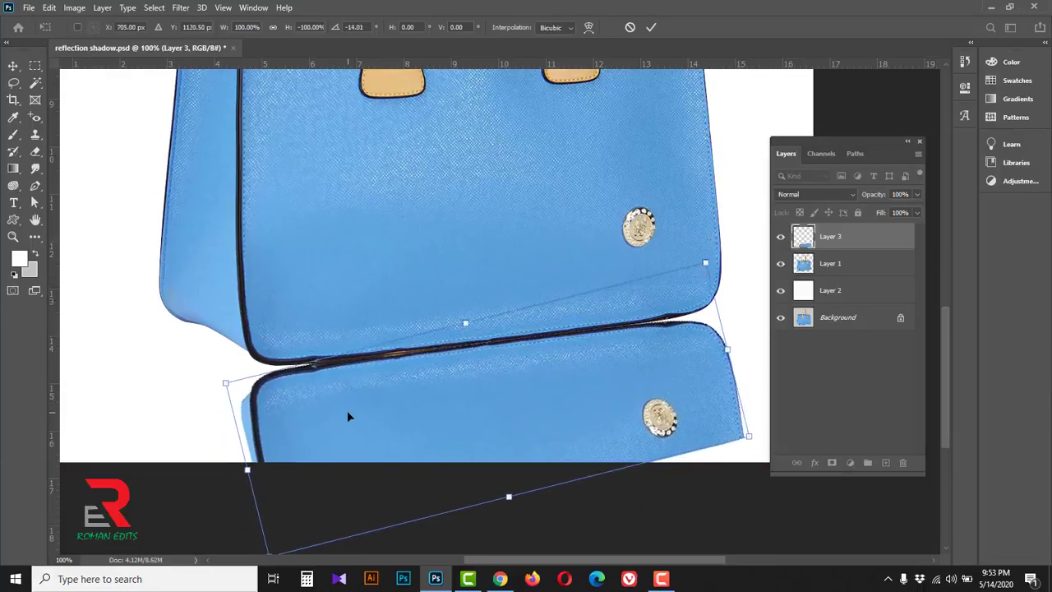
Step: Warp the outer edge of the front-panel reflection so its black trim runs straight down from the bag's corner, and apply the transform
{"action": "right_click", "coordinate": [316, 396]}
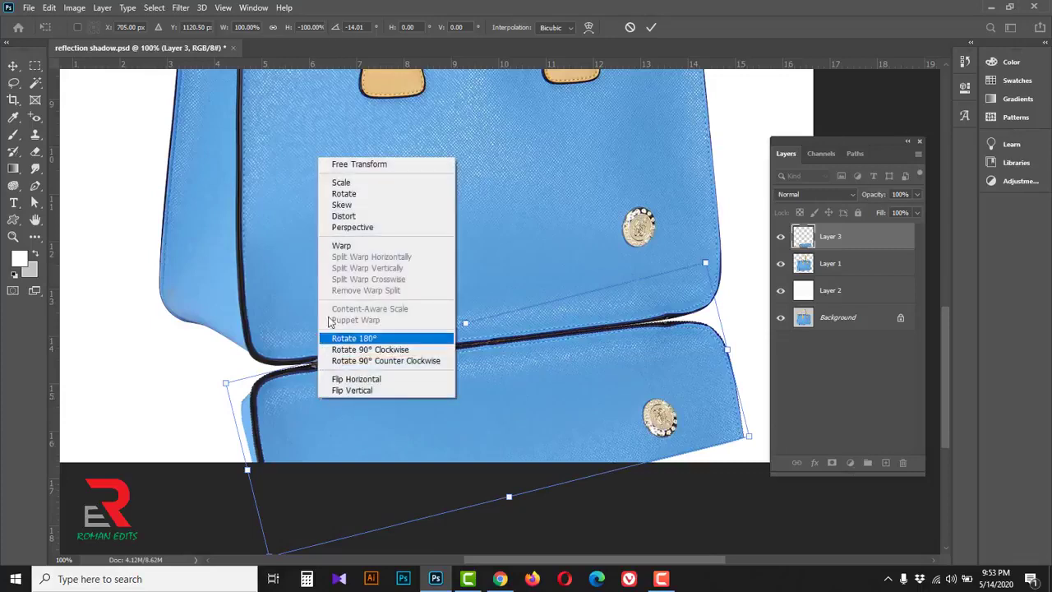
{"action": "left_click", "coordinate": [341, 247]}
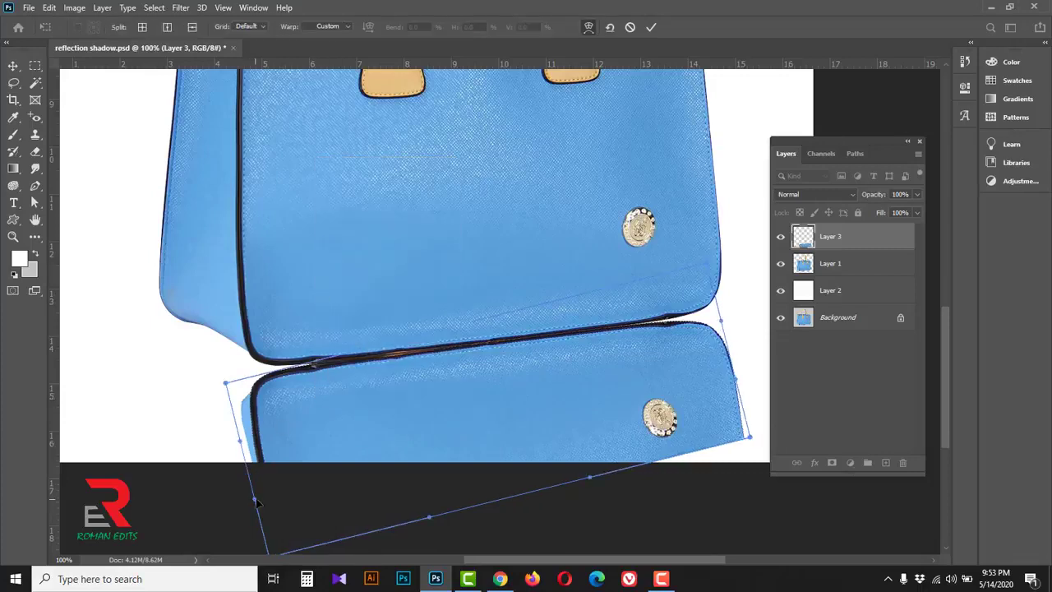
{"action": "left_click_drag", "start_coordinate": [253, 500], "coordinate": [251, 510]}
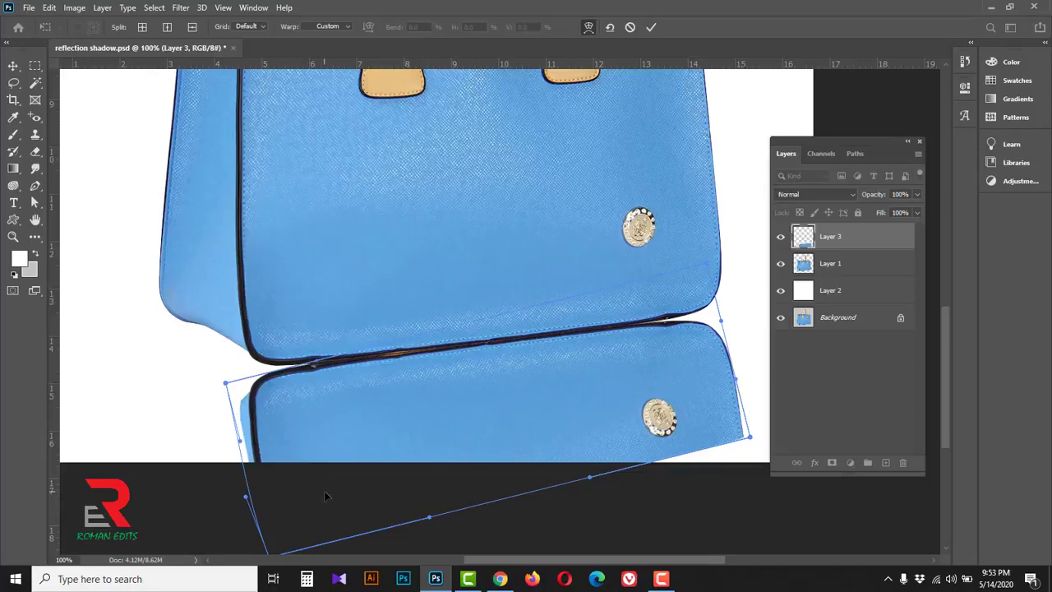
{"action": "scroll", "coordinate": [325, 496], "scroll_direction": "down", "scroll_amount": 3}
{"action": "left_click_drag", "start_coordinate": [275, 495], "coordinate": [239, 501]}
{"action": "left_click_drag", "start_coordinate": [249, 432], "coordinate": [241, 430]}
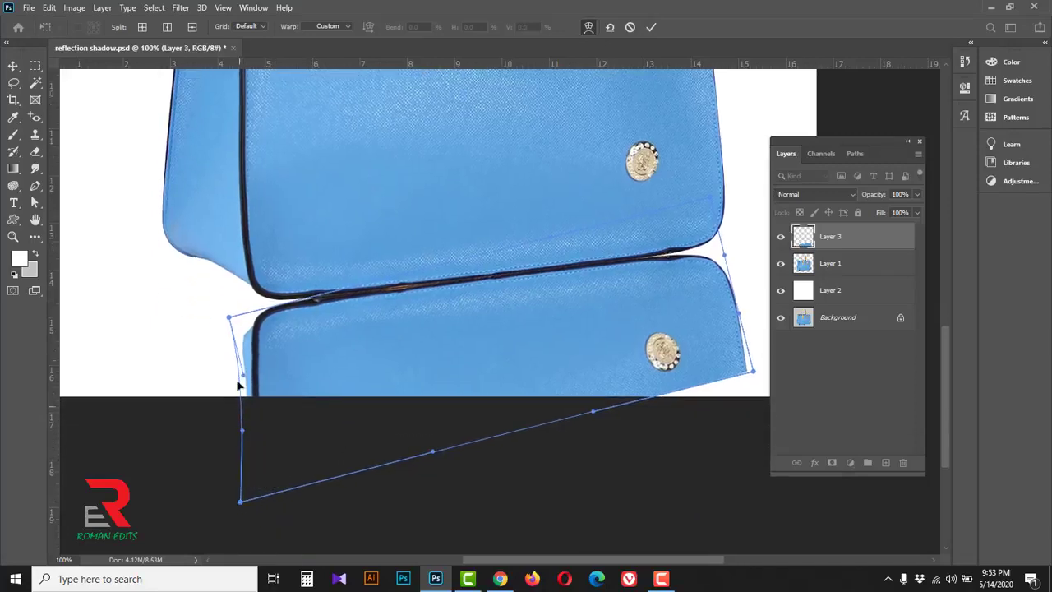
{"action": "left_click_drag", "start_coordinate": [229, 319], "coordinate": [228, 311]}
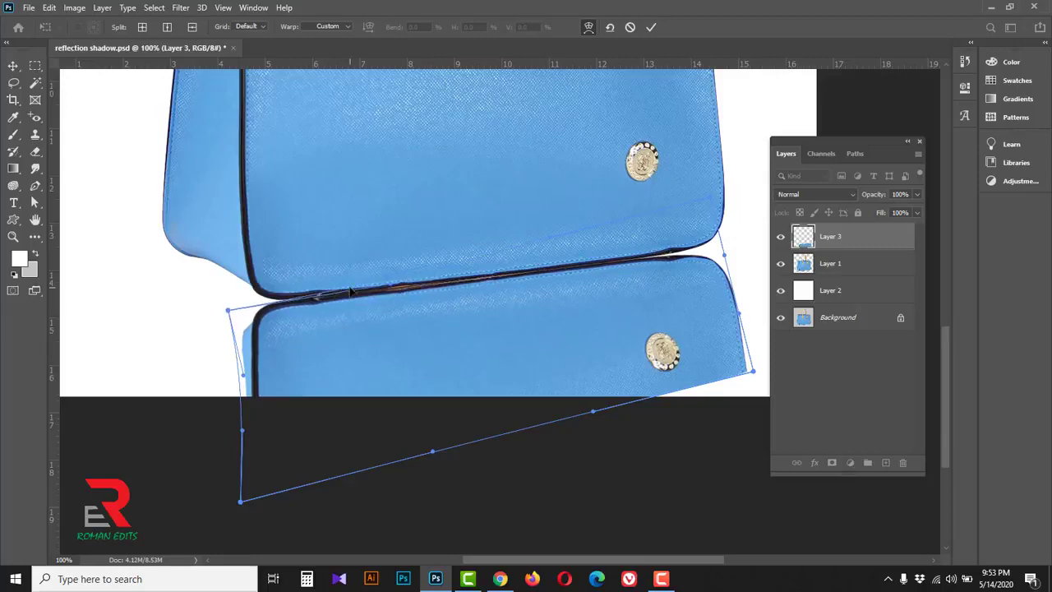
{"action": "left_click", "coordinate": [650, 27]}
Step: Lasso the lower part of the bag's side panel on Layer 1 and copy it onto a new layer
{"action": "mouse_move", "coordinate": [432, 247]}
{"action": "left_mouse_down"}
{"action": "mouse_move", "coordinate": [460, 341]}
{"action": "mouse_move", "coordinate": [452, 353]}
{"action": "left_mouse_up"}
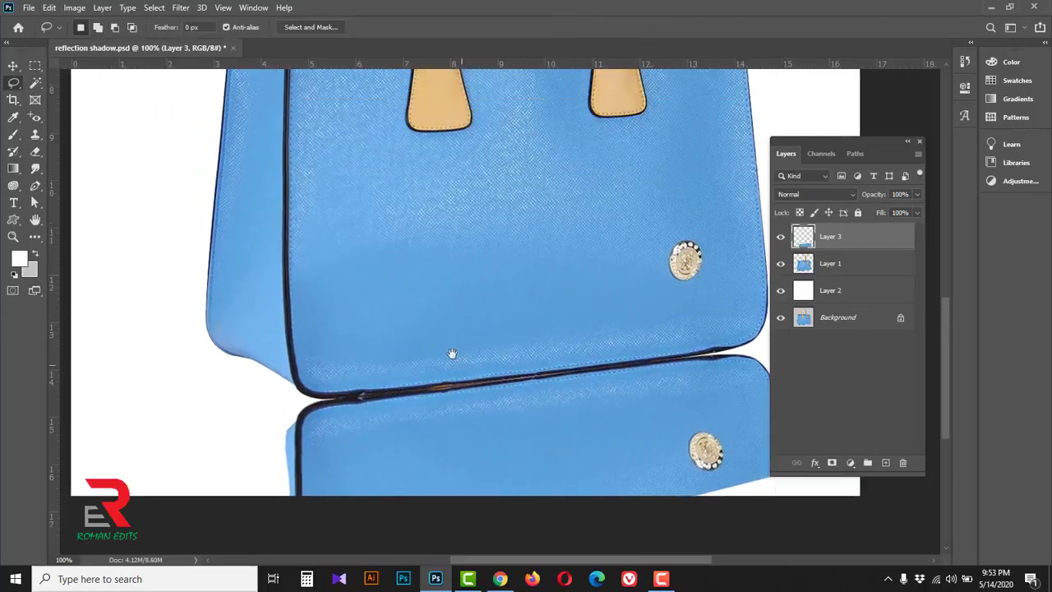
{"action": "mouse_move", "coordinate": [303, 179]}
{"action": "left_mouse_down"}
{"action": "mouse_move", "coordinate": [256, 172]}
{"action": "mouse_move", "coordinate": [195, 207]}
{"action": "mouse_move", "coordinate": [170, 291]}
{"action": "mouse_move", "coordinate": [186, 395]}
{"action": "mouse_move", "coordinate": [280, 423]}
{"action": "mouse_move", "coordinate": [340, 396]}
{"action": "mouse_move", "coordinate": [341, 291]}
{"action": "mouse_move", "coordinate": [305, 183]}
{"action": "left_mouse_up"}
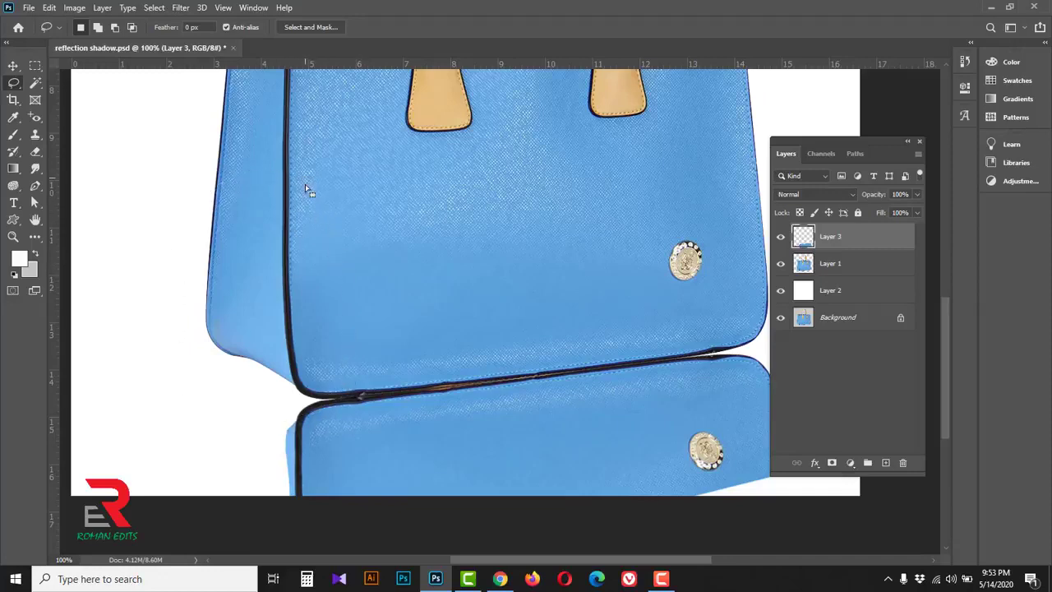
{"action": "left_click", "coordinate": [842, 274]}
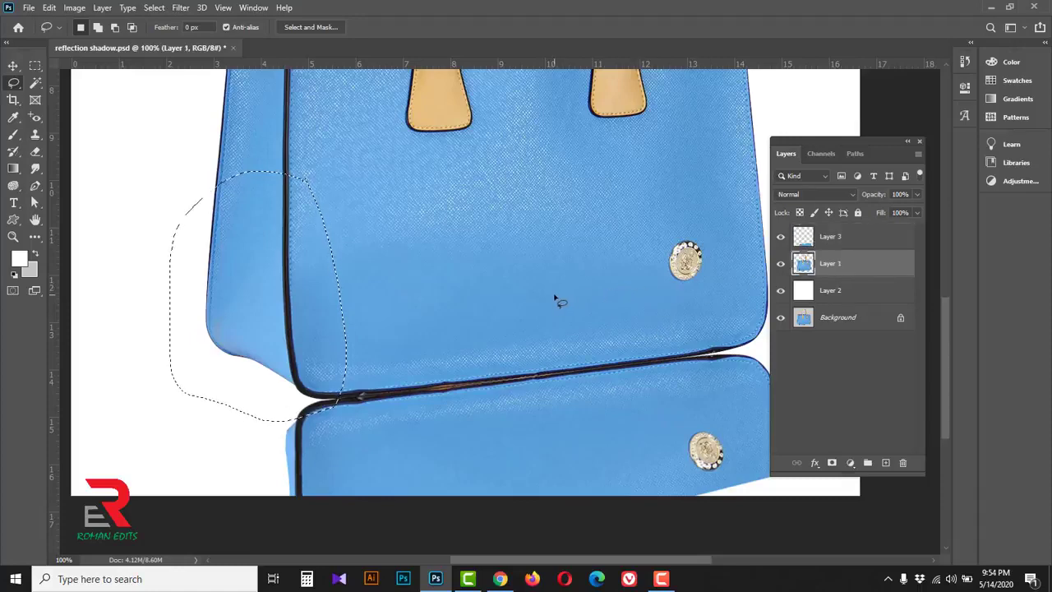
{"action": "key", "text": "ctrl+j"}
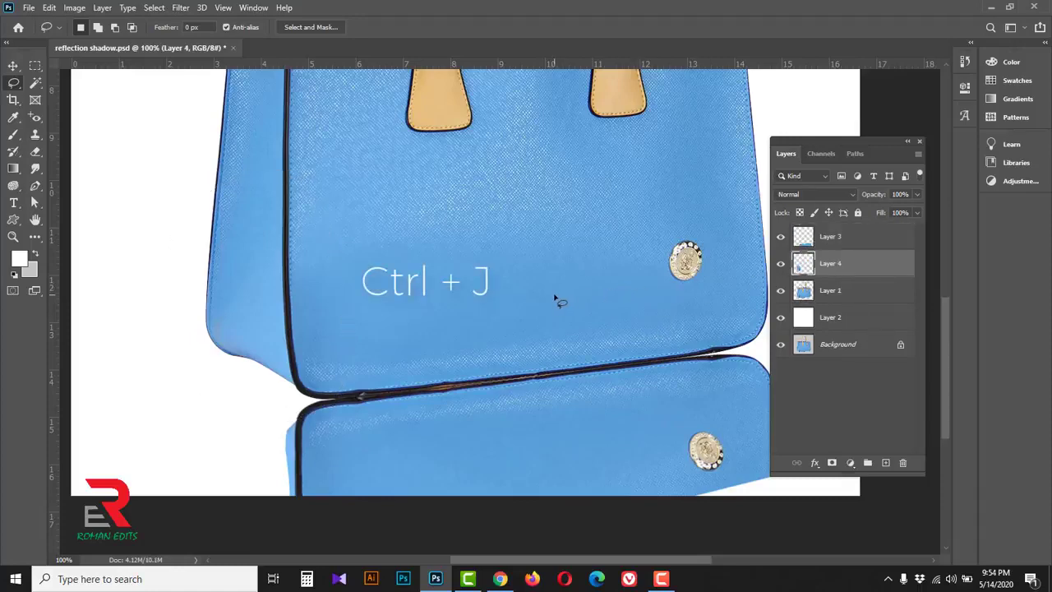
Step: Free-transform the side-panel copy on Layer 4: rotate it 180°, flip it horizontally and move it beneath the bag's side panel
{"action": "key", "text": "ctrl+t"}
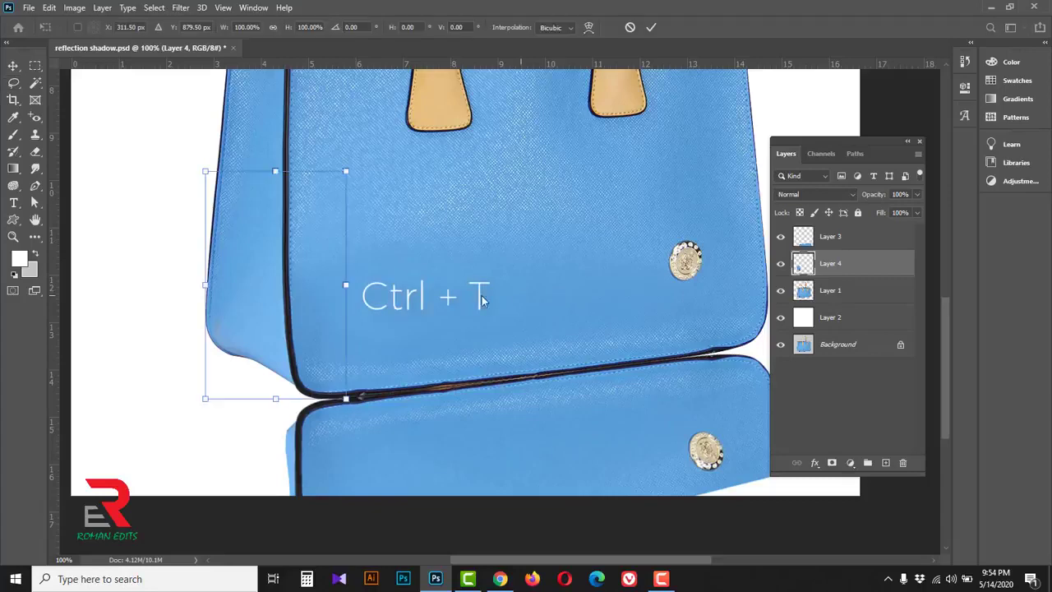
{"action": "right_click", "coordinate": [277, 244]}
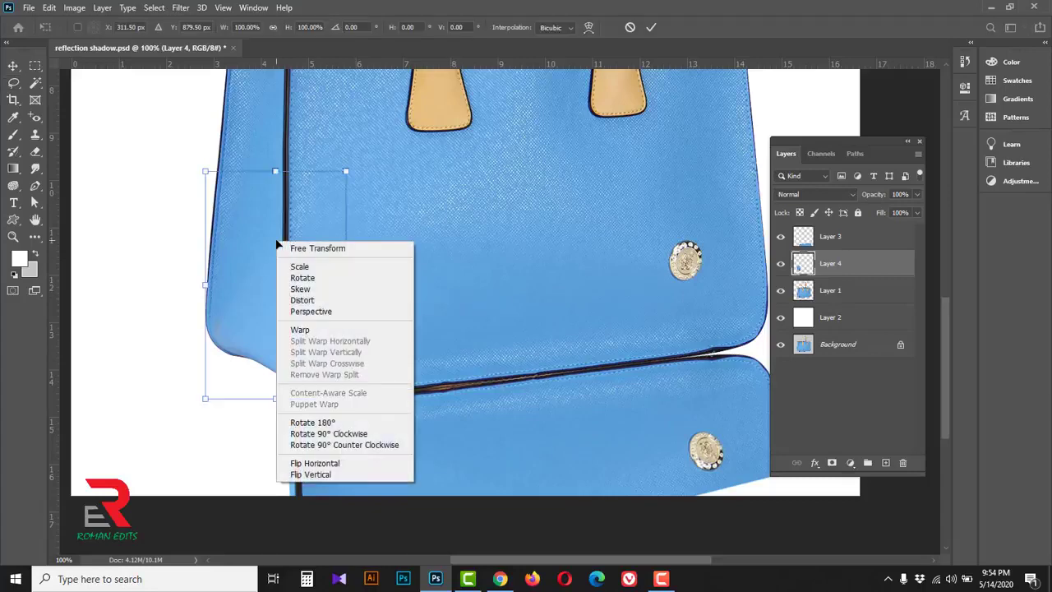
{"action": "left_click", "coordinate": [314, 423]}
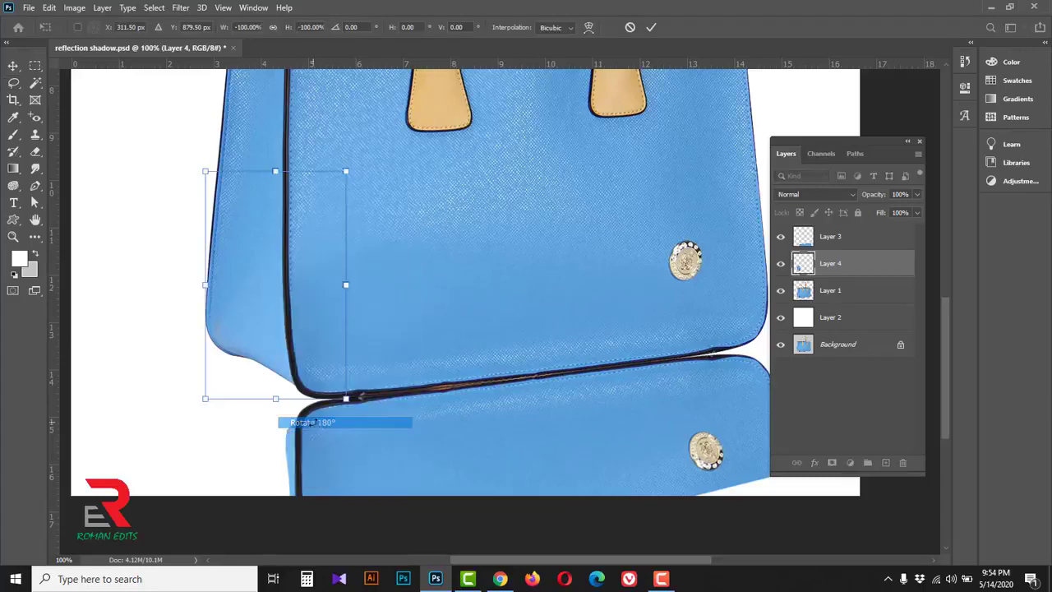
{"action": "right_click", "coordinate": [290, 274]}
{"action": "left_click", "coordinate": [342, 501]}
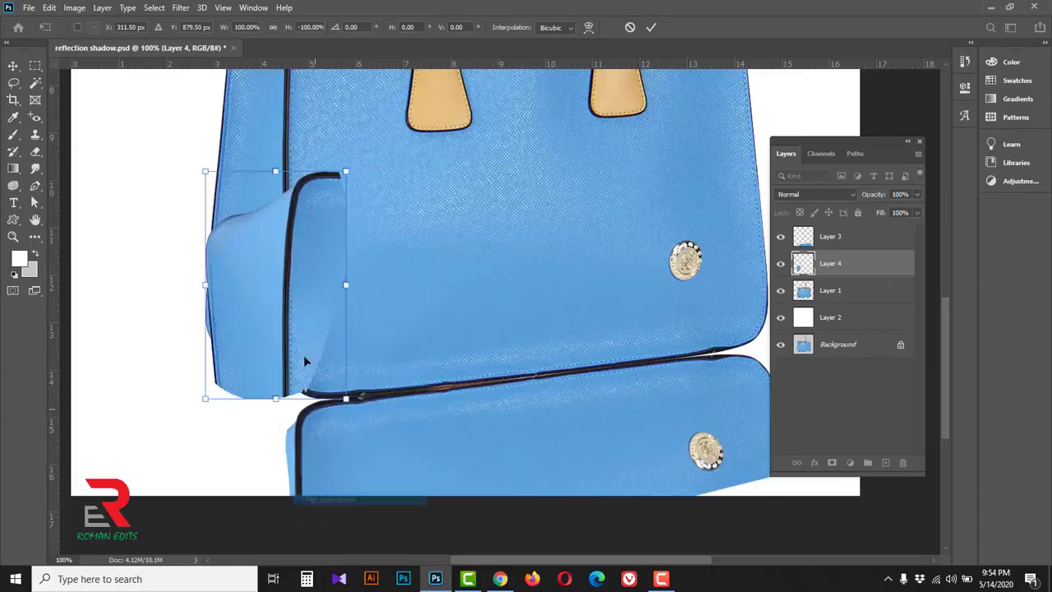
{"action": "left_click_drag", "start_coordinate": [295, 218], "coordinate": [291, 372]}
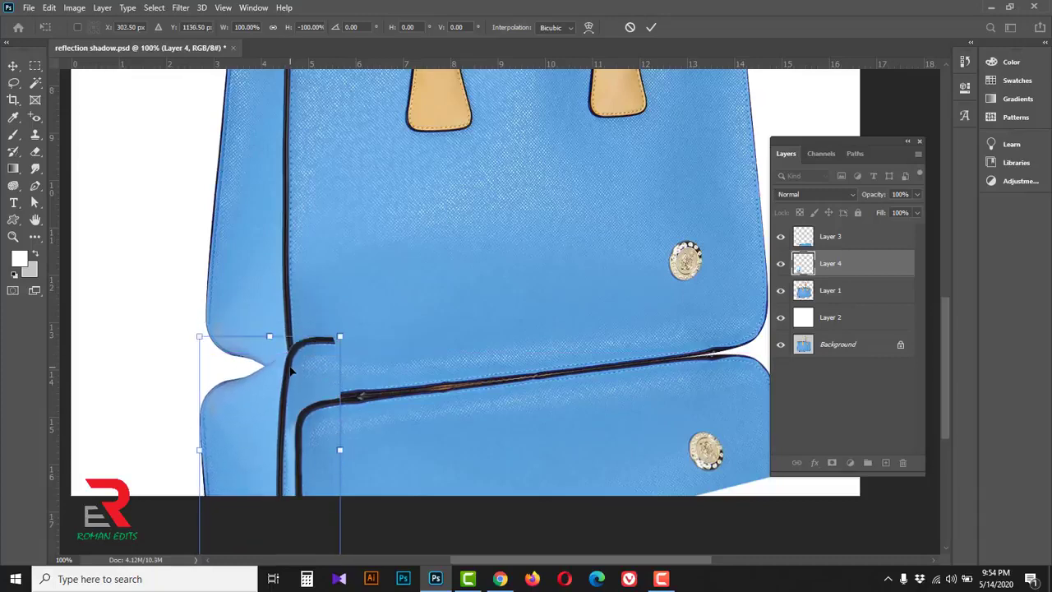
Step: Warp the side-panel reflection to follow the bag's slanted lower edge and meet the front-panel reflection, and apply the transform
{"action": "right_click", "coordinate": [291, 371]}
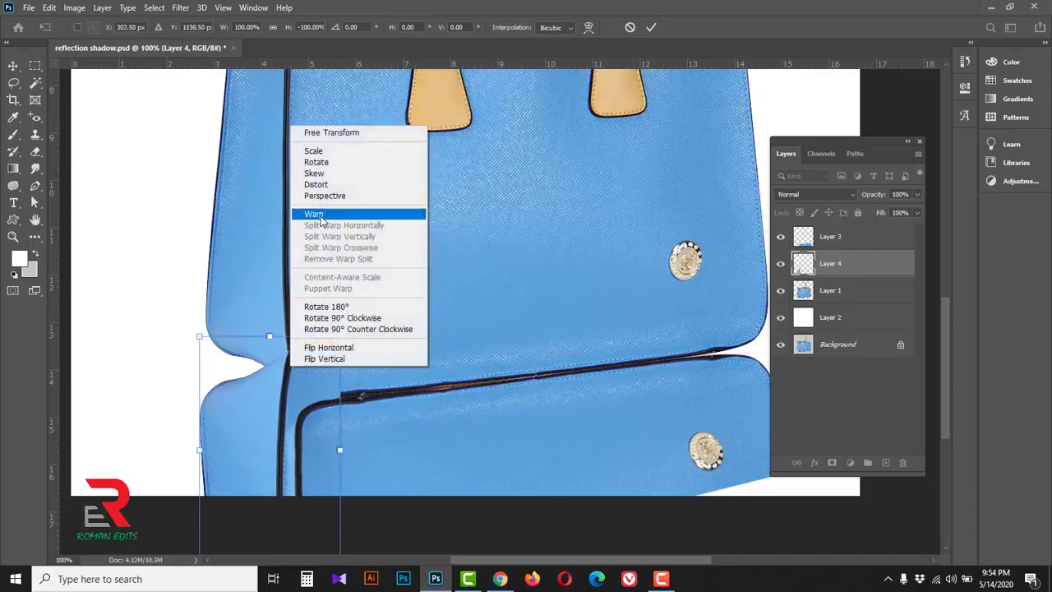
{"action": "left_click", "coordinate": [319, 215]}
{"action": "left_click_drag", "start_coordinate": [206, 427], "coordinate": [205, 388]}
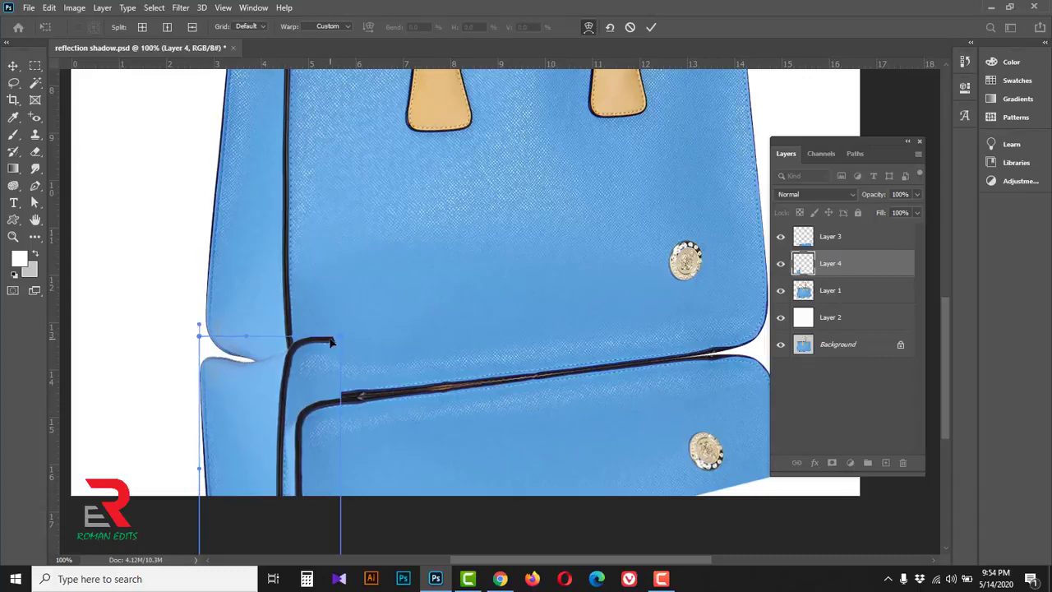
{"action": "left_click_drag", "start_coordinate": [333, 342], "coordinate": [306, 399]}
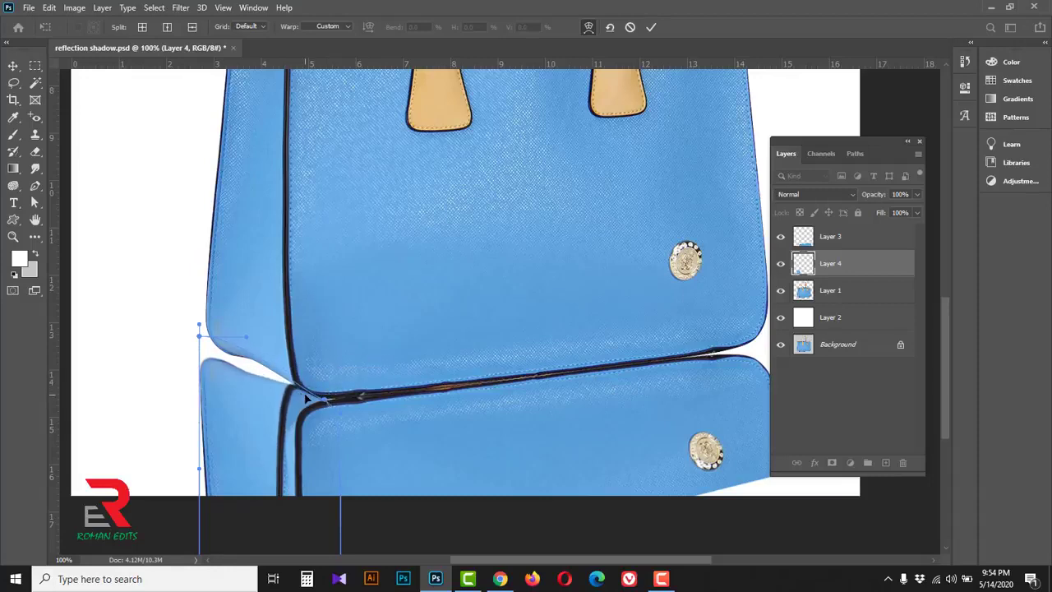
{"action": "left_click_drag", "start_coordinate": [283, 494], "coordinate": [306, 404]}
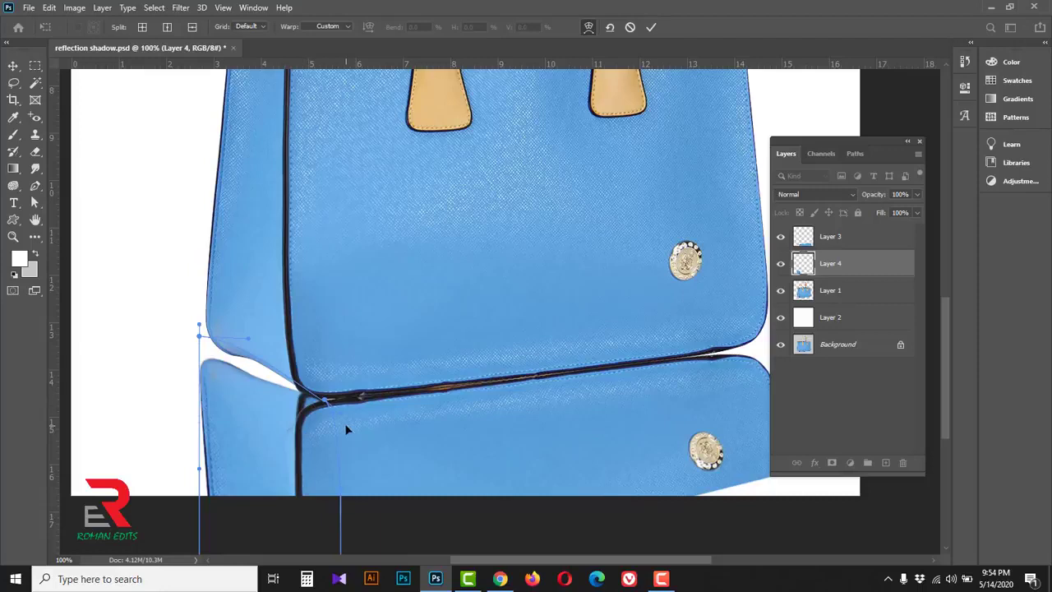
{"action": "left_click_drag", "start_coordinate": [219, 377], "coordinate": [256, 389]}
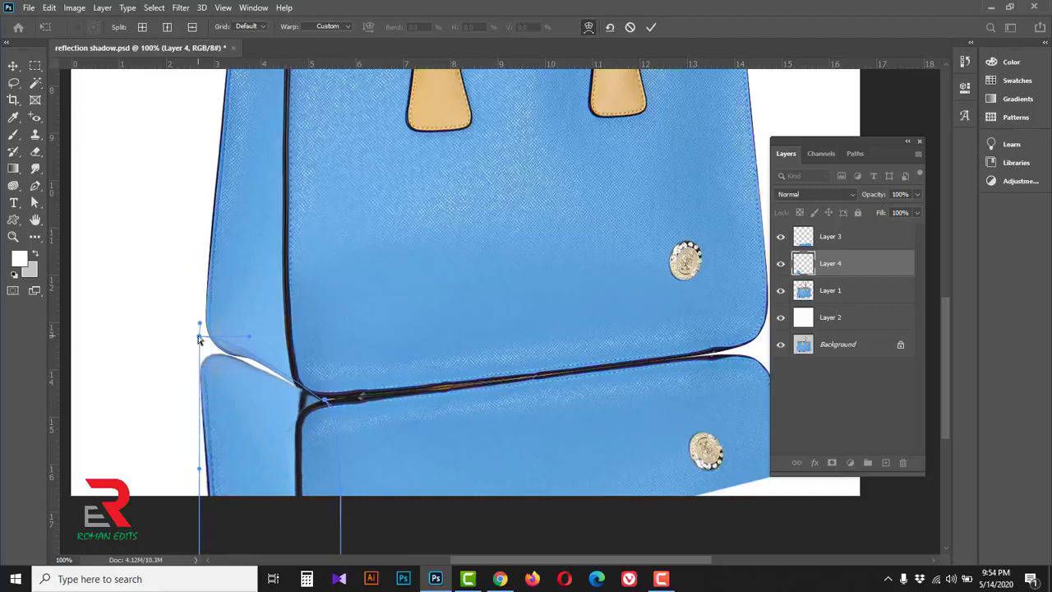
{"action": "left_click_drag", "start_coordinate": [199, 340], "coordinate": [203, 336]}
{"action": "left_click_drag", "start_coordinate": [308, 398], "coordinate": [305, 403]}
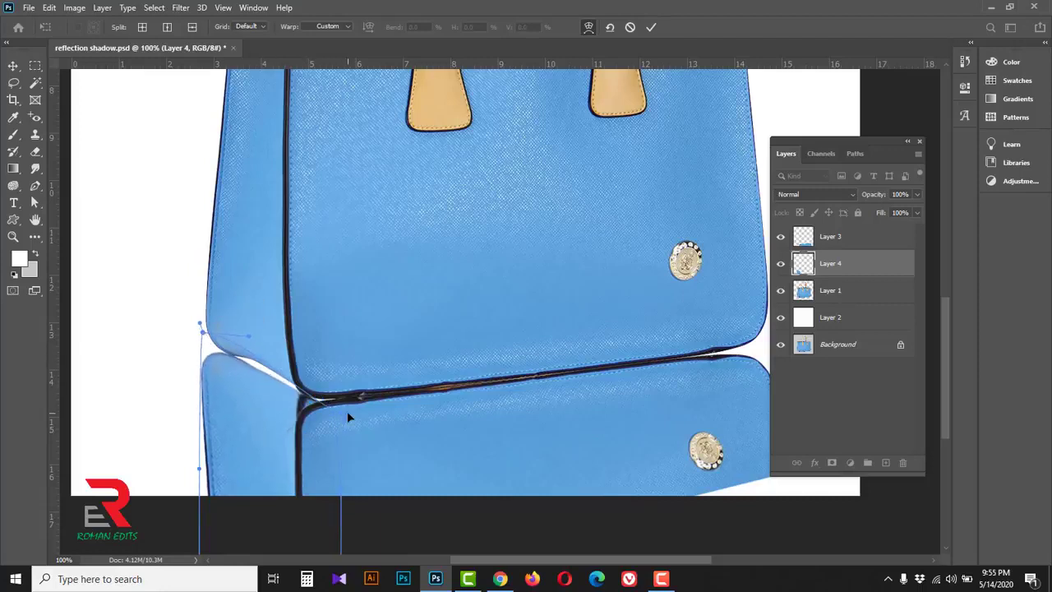
{"action": "left_click", "coordinate": [651, 27]}
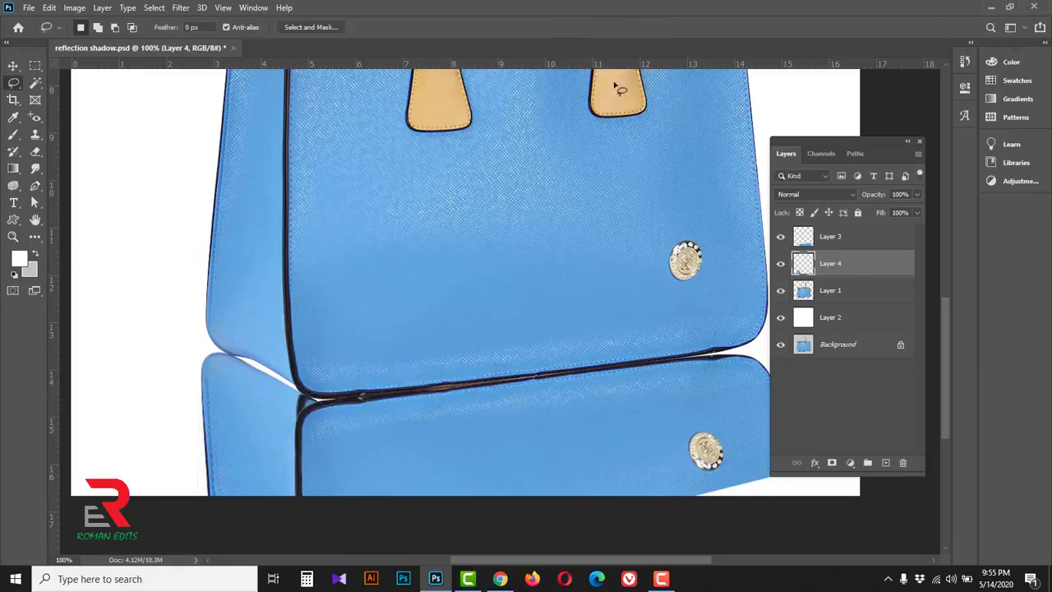
Step: Activate the Brush tool and set the foreground color to the blue sampled from the side-panel reflection near its black trim
{"action": "left_click", "coordinate": [262, 409]}
{"action": "left_click_drag", "start_coordinate": [250, 431], "coordinate": [332, 400]}
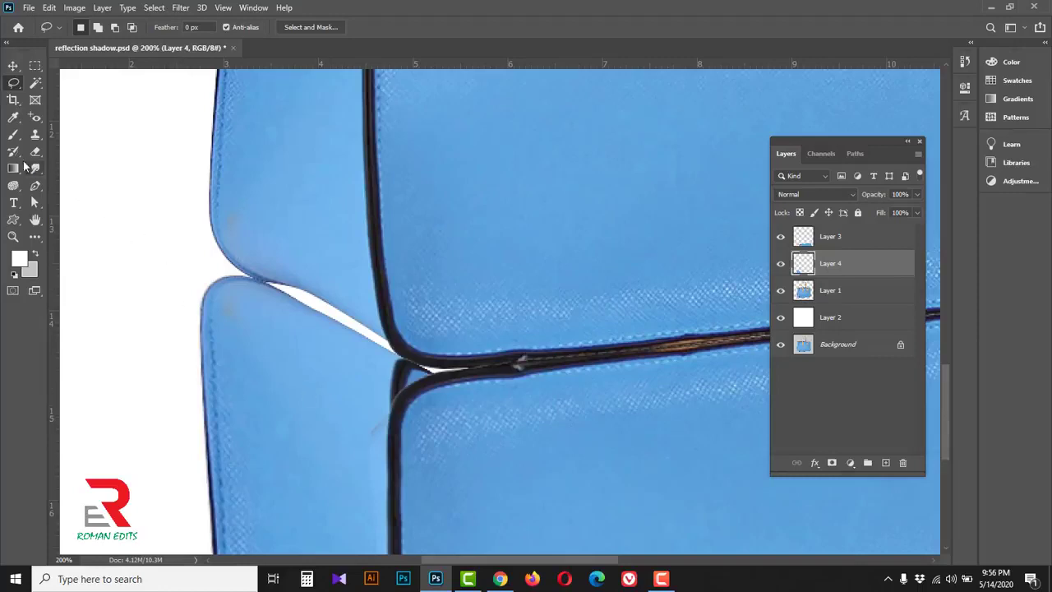
{"action": "left_click", "coordinate": [14, 138]}
{"action": "left_click_drag", "start_coordinate": [14, 140], "coordinate": [70, 136]}
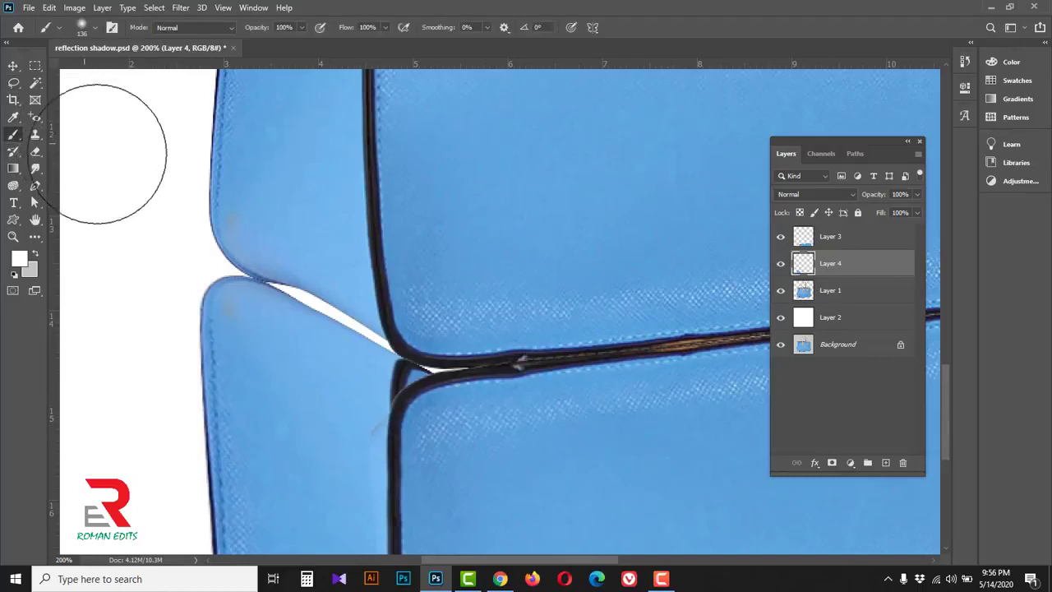
{"action": "left_click", "coordinate": [20, 260]}
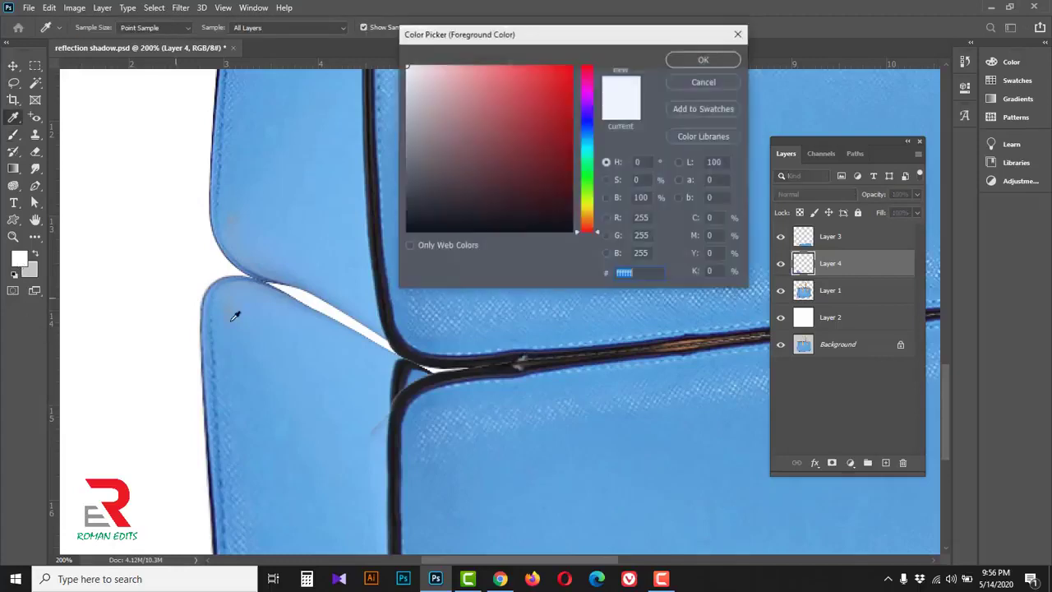
{"action": "left_click", "coordinate": [367, 358]}
{"action": "left_click", "coordinate": [700, 61]}
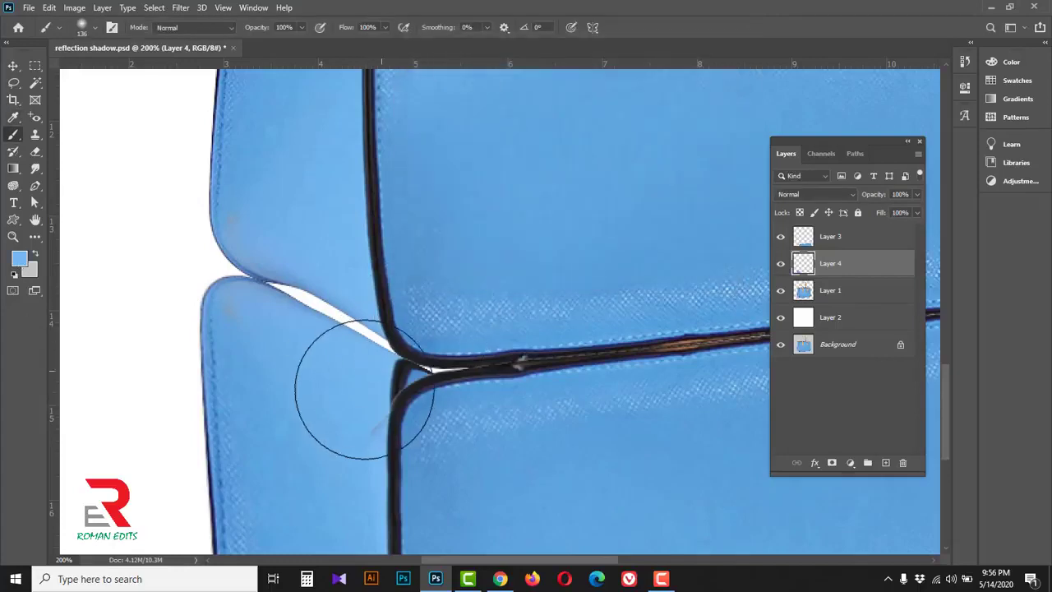
Step: Paint blue over the leftover black trim where the two reflections meet on Layer 4, reducing the brush size to 60 and 15
{"action": "key", "text": "bracketleft"}
{"action": "key", "text": "bracketleft"}
{"action": "key", "text": "bracketleft"}
{"action": "key", "text": "bracketleft"}
{"action": "key", "text": "bracketleft"}
{"action": "key", "text": "bracketleft"}
{"action": "key", "text": "bracketleft"}
{"action": "key", "text": "bracketleft"}
{"action": "key", "text": "bracketleft"}
{"action": "key", "text": "bracketleft"}
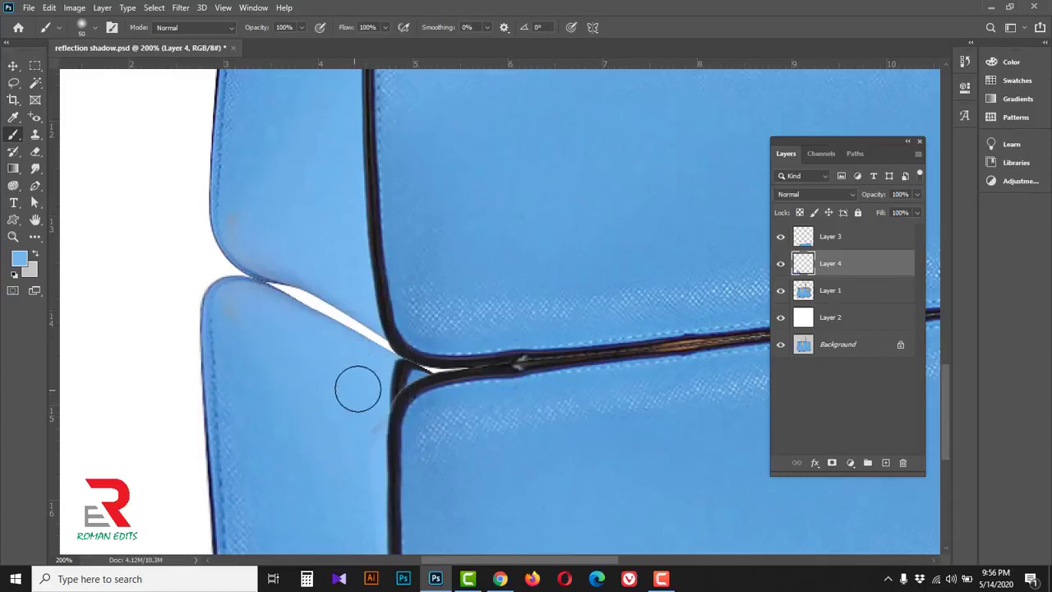
{"action": "mouse_move", "coordinate": [373, 371]}
{"action": "left_mouse_down"}
{"action": "mouse_move", "coordinate": [390, 375]}
{"action": "mouse_move", "coordinate": [390, 411]}
{"action": "left_mouse_up"}
{"action": "key", "text": "bracketleft"}
{"action": "key", "text": "bracketleft"}
{"action": "key", "text": "bracketleft"}
{"action": "key", "text": "bracketleft"}
{"action": "key", "text": "bracketleft"}
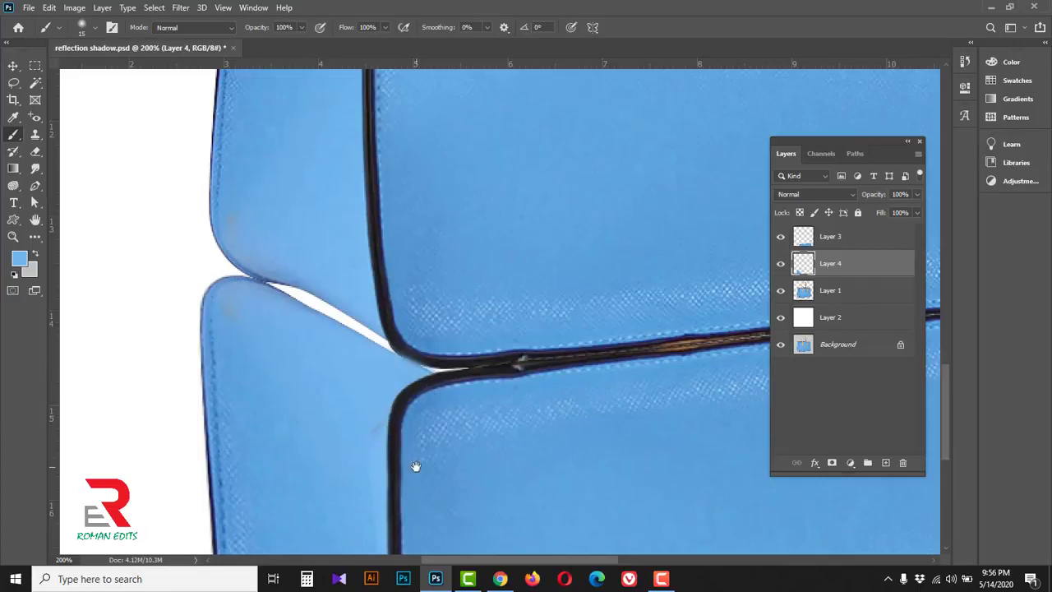
Step: Paint out the remaining gap and dark trim beside the reflection's corner on Layer 4, reducing the brush size to 9
{"action": "scroll", "coordinate": [416, 466], "scroll_direction": "down", "scroll_amount": 3}
{"action": "left_click", "coordinate": [853, 241]}
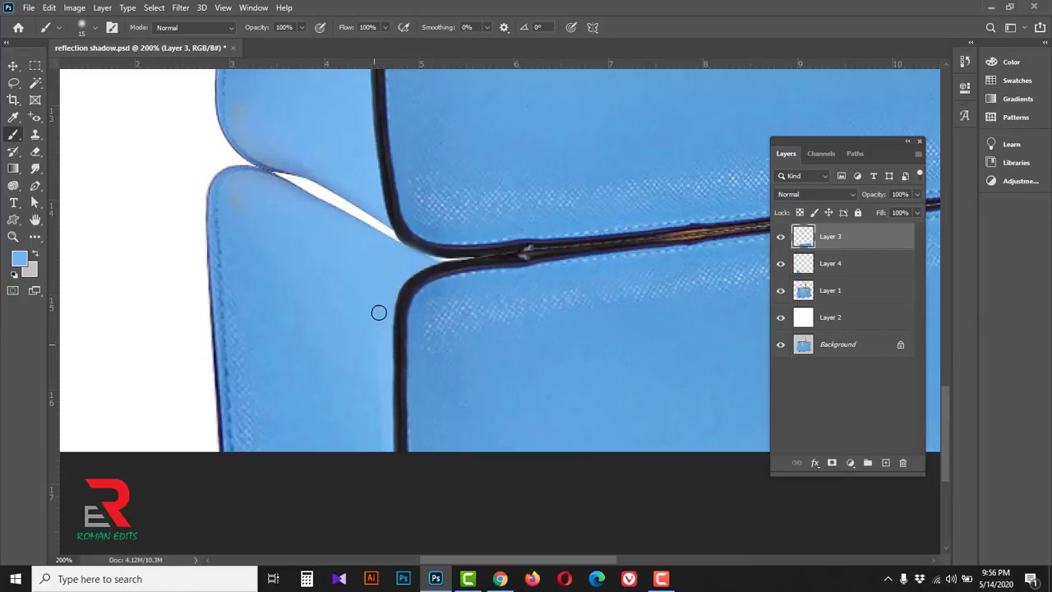
{"action": "left_click", "coordinate": [846, 266]}
{"action": "mouse_move", "coordinate": [430, 268]}
{"action": "left_mouse_down"}
{"action": "mouse_move", "coordinate": [479, 264]}
{"action": "mouse_move", "coordinate": [442, 268]}
{"action": "left_mouse_up"}
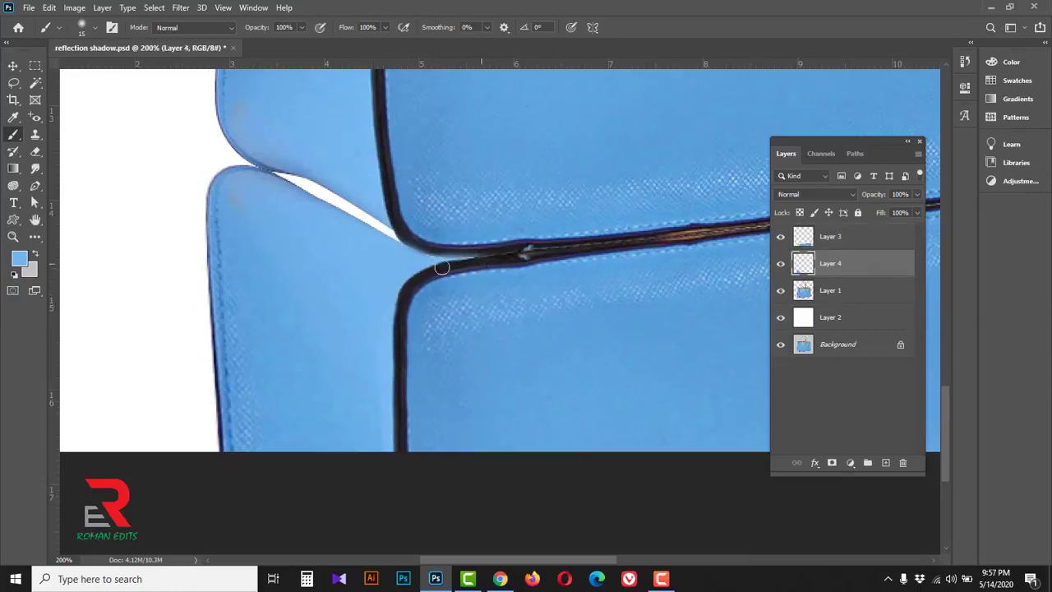
{"action": "key", "text": "bracketleft"}
{"action": "key", "text": "bracketleft"}
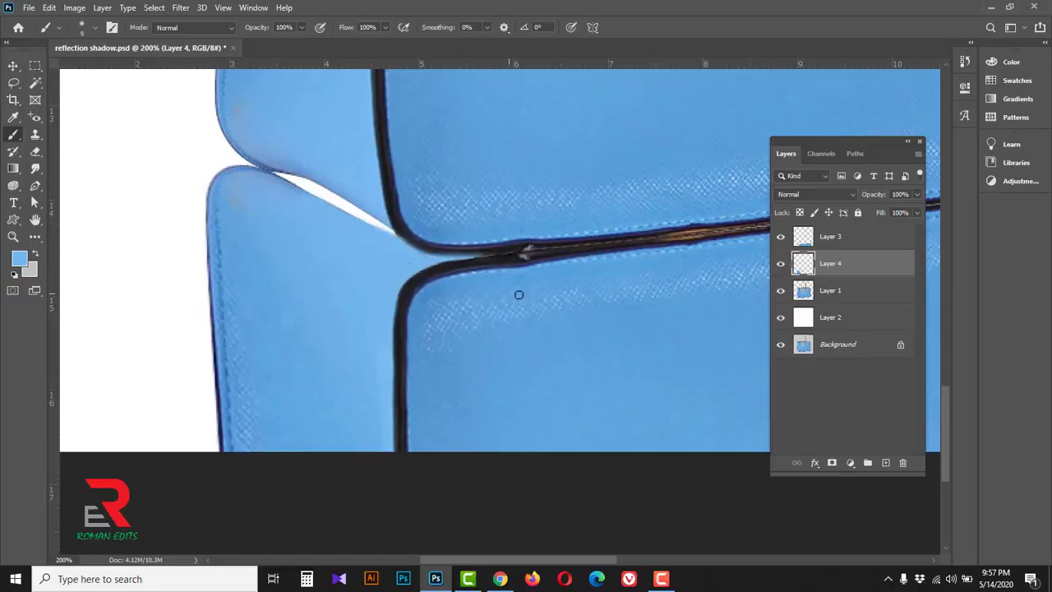
{"action": "scroll", "coordinate": [491, 266], "scroll_direction": "down", "scroll_amount": 4}
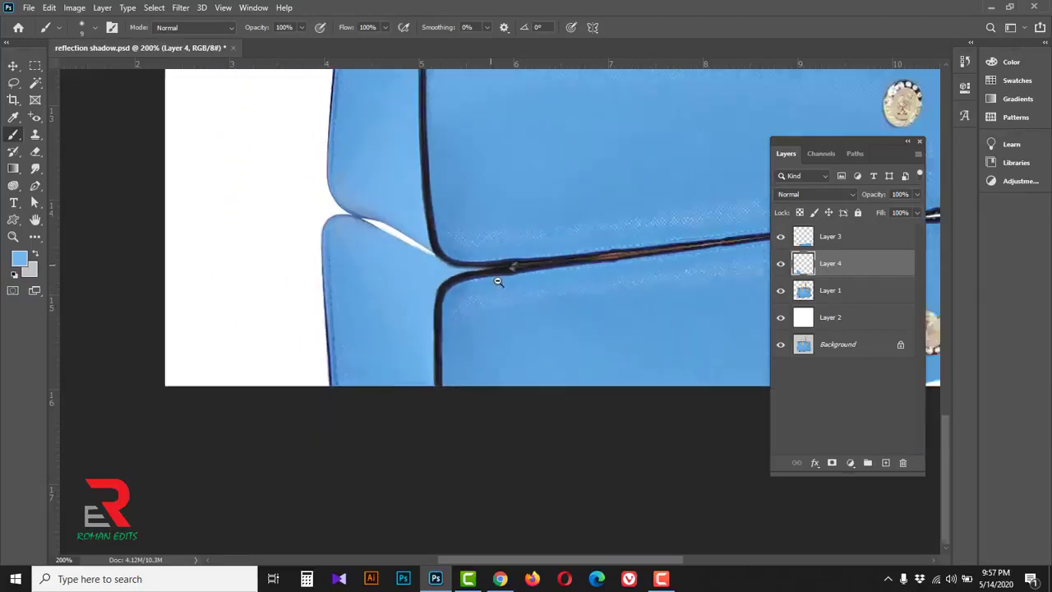
{"action": "scroll", "coordinate": [518, 306], "scroll_direction": "down", "scroll_amount": 1}
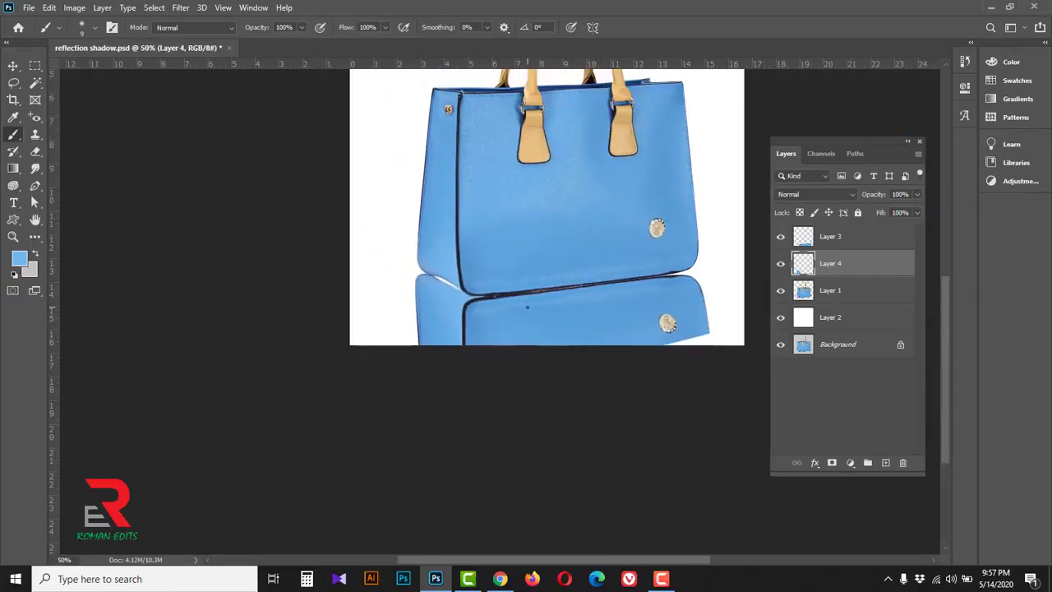
Step: Merge Layer 3 and Layer 4 into one reflection layer and toggle its visibility off and on to check it
{"action": "key", "text": "v"}
{"action": "left_click", "coordinate": [854, 238]}
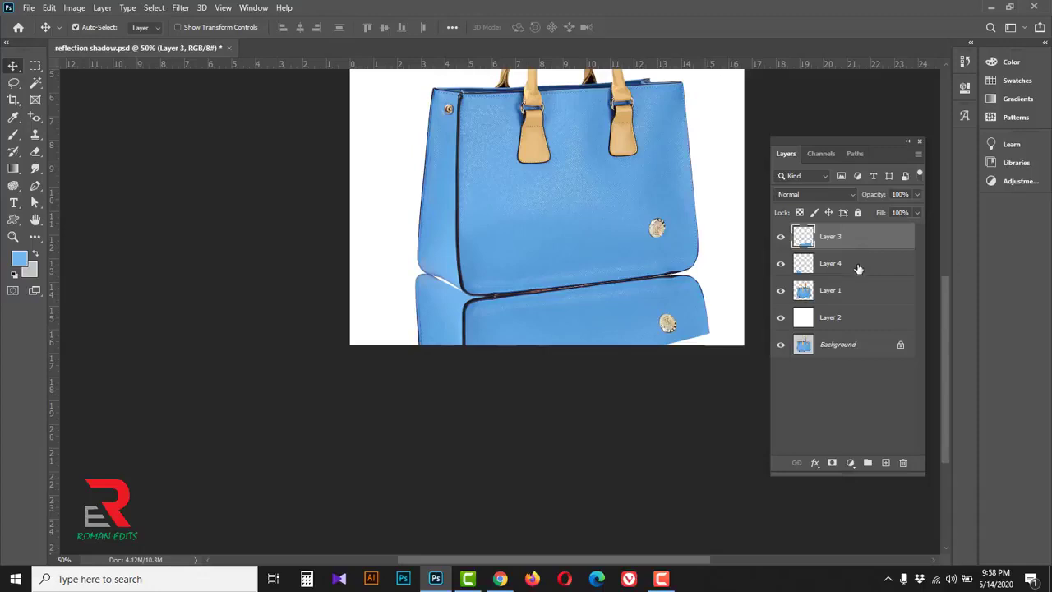
{"action": "left_click", "coordinate": [857, 265], "text": "shift"}
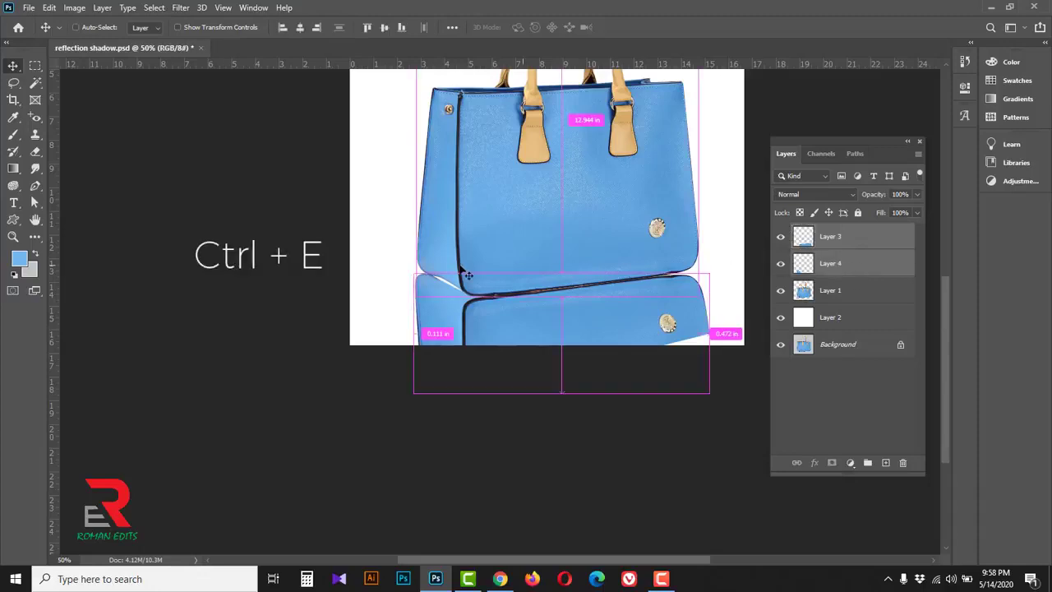
{"action": "key", "text": "ctrl+e"}
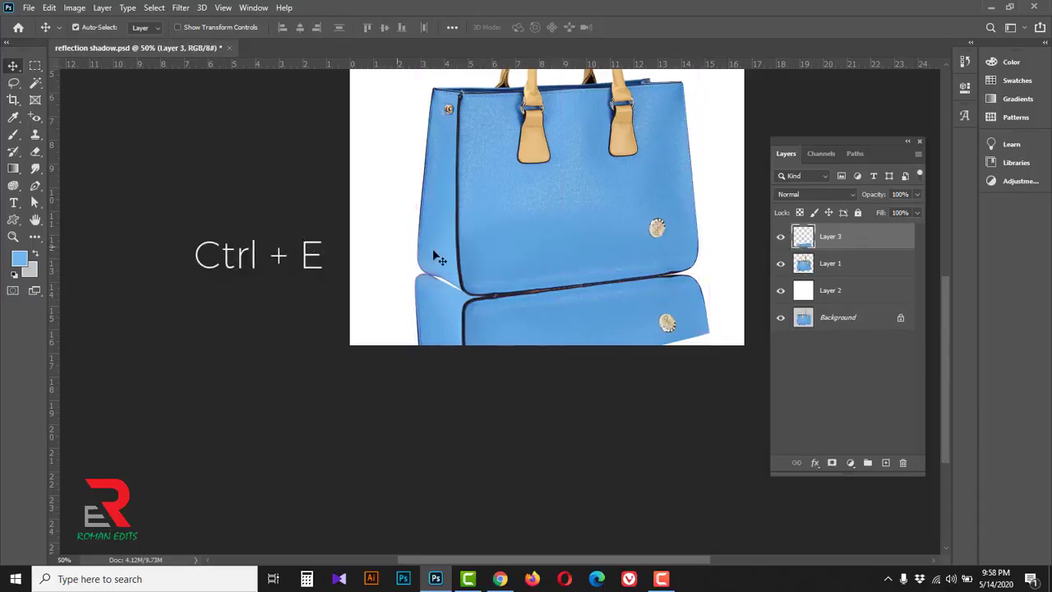
{"action": "left_click", "coordinate": [781, 237]}
{"action": "left_click", "coordinate": [781, 237]}
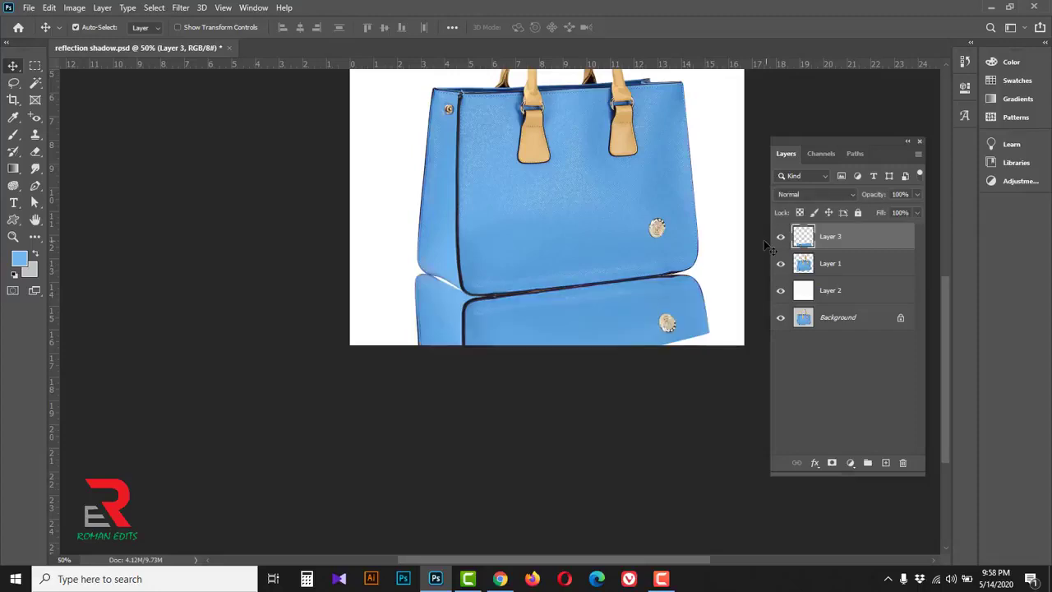
Step: Activate the Eraser tool with a Soft Round brush of 306 px and 0% hardness
{"action": "left_click", "coordinate": [37, 151]}
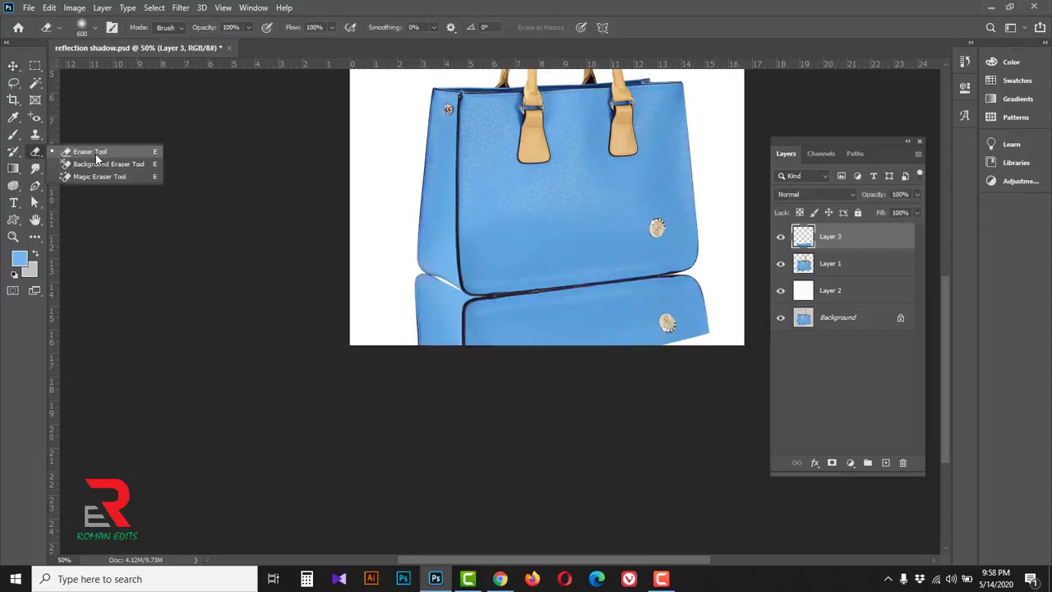
{"action": "left_click", "coordinate": [91, 152]}
{"action": "key", "text": "bracketleft"}
{"action": "key", "text": "bracketleft"}
{"action": "key", "text": "bracketleft"}
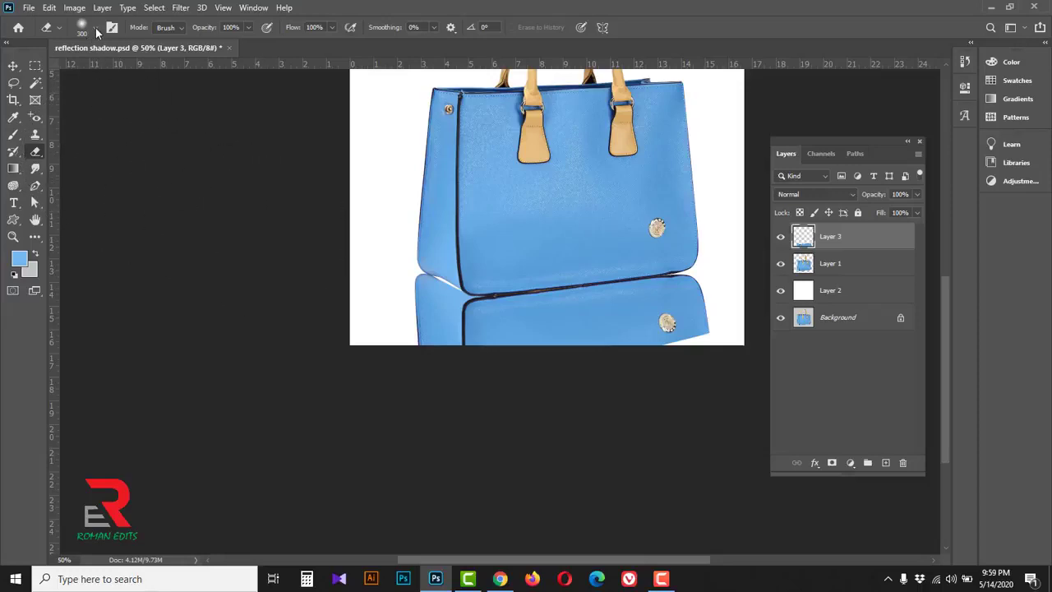
{"action": "left_click", "coordinate": [96, 30]}
{"action": "left_click_drag", "start_coordinate": [147, 68], "coordinate": [151, 69]}
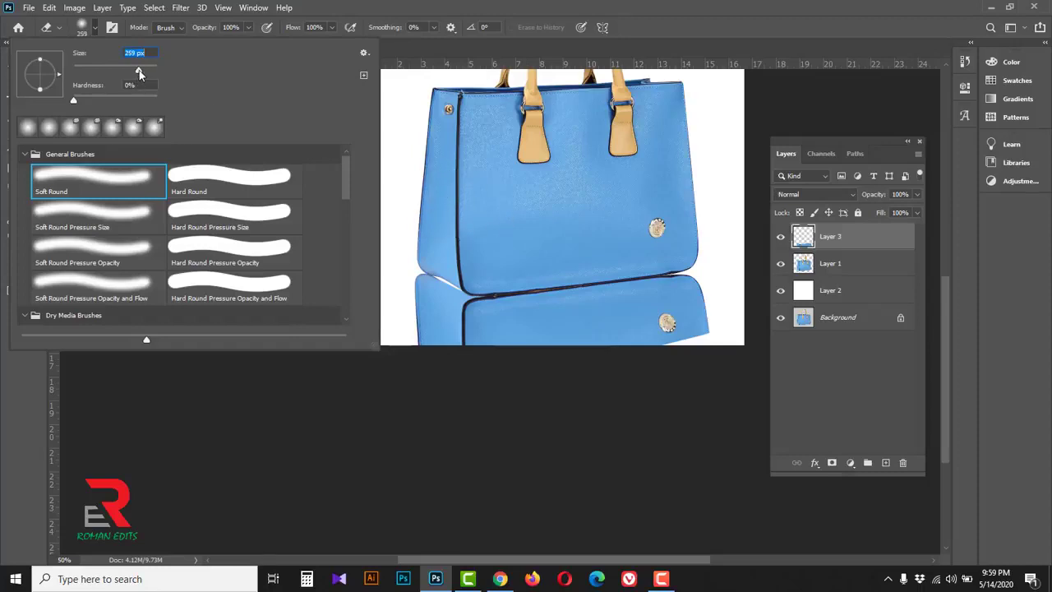
{"action": "left_click_drag", "start_coordinate": [139, 70], "coordinate": [141, 69]}
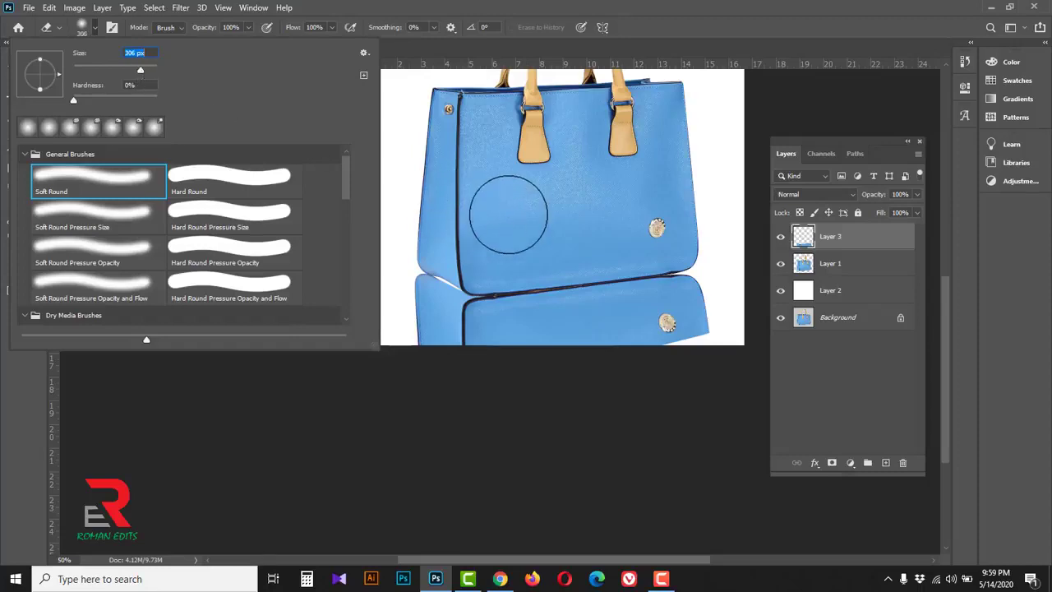
{"action": "key", "text": "Return"}
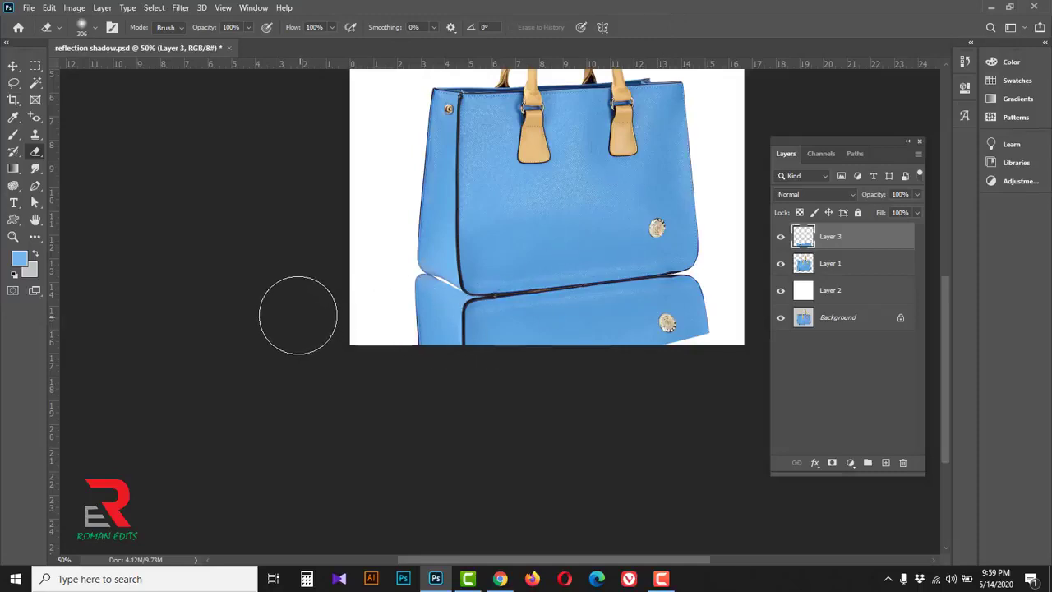
{"action": "left_click_drag", "start_coordinate": [386, 337], "coordinate": [493, 350]}
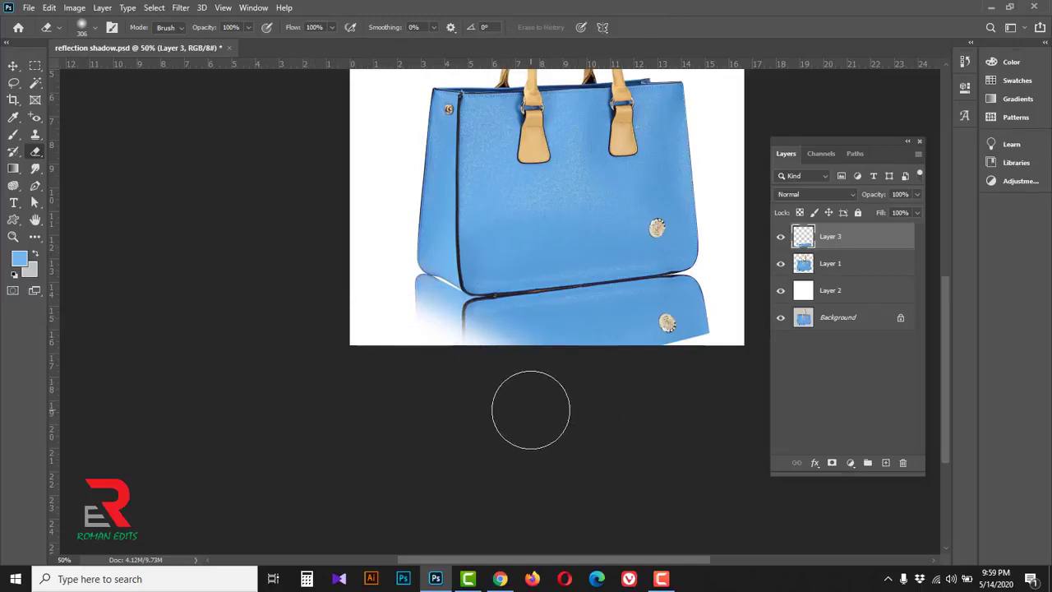
{"action": "key", "text": "ctrl+z"}
{"action": "key", "text": "ctrl+z"}
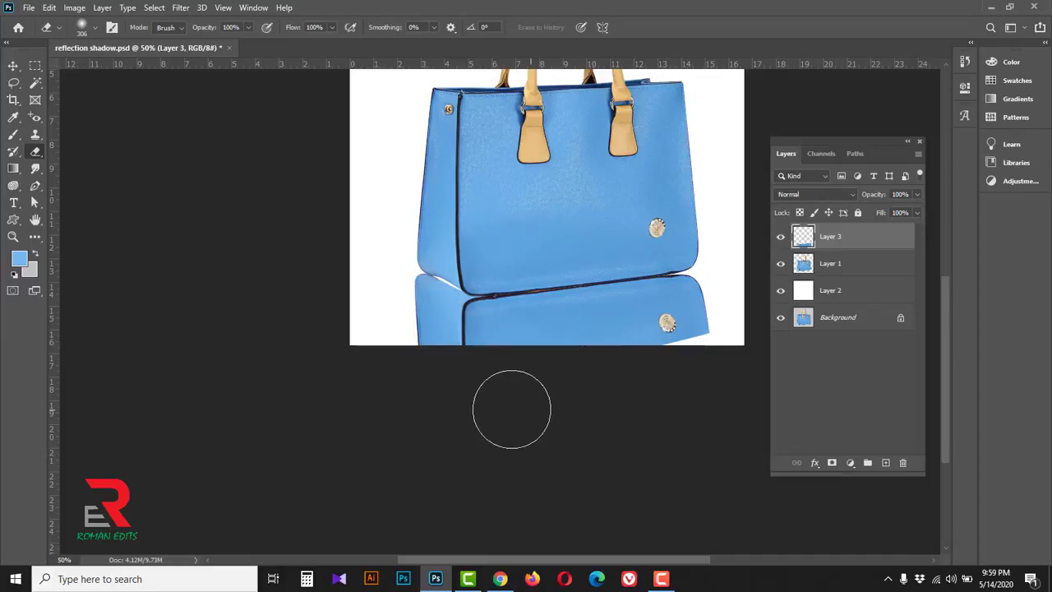
Step: Try fading the lower part of the side-panel reflection with the eraser at 8% opacity
{"action": "left_click", "coordinate": [247, 27]}
{"action": "left_click_drag", "start_coordinate": [218, 44], "coordinate": [190, 43]}
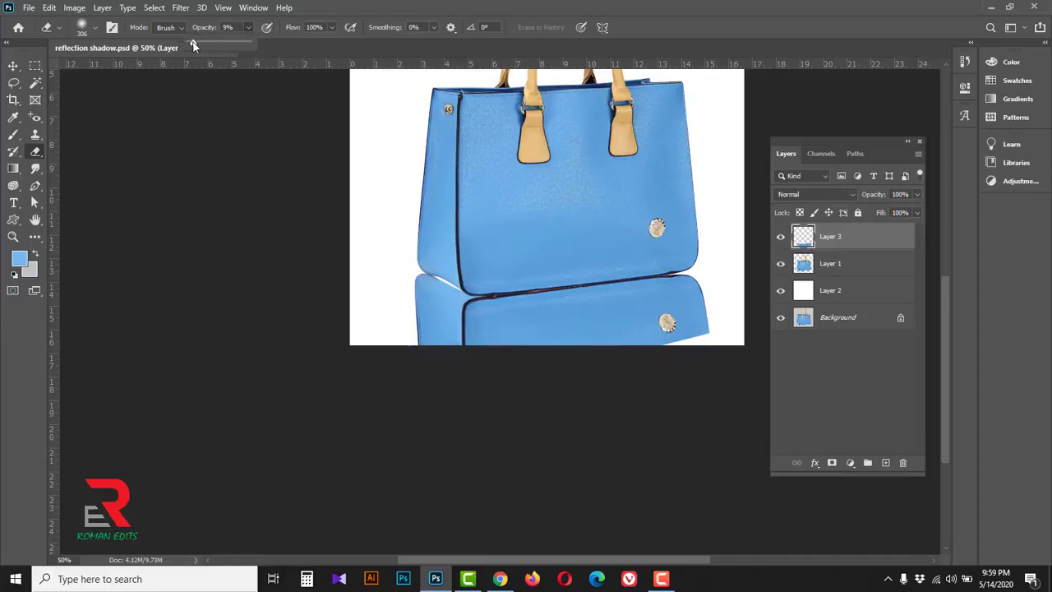
{"action": "left_click_drag", "start_coordinate": [498, 387], "coordinate": [379, 303]}
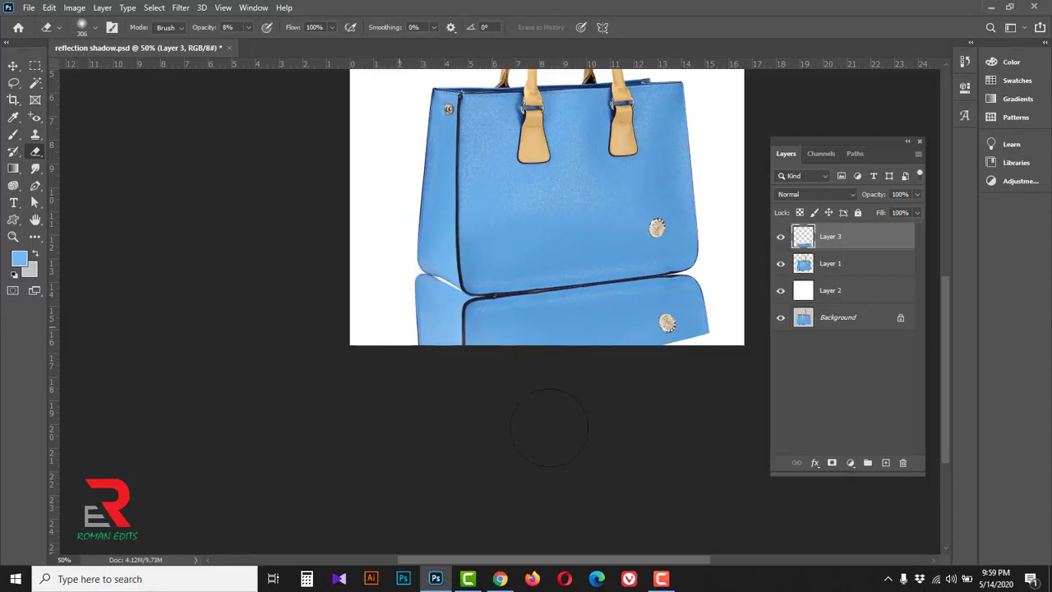
{"action": "mouse_move", "coordinate": [549, 425]}
{"action": "left_mouse_down"}
{"action": "mouse_move", "coordinate": [402, 334]}
{"action": "mouse_move", "coordinate": [416, 350]}
{"action": "left_mouse_up"}
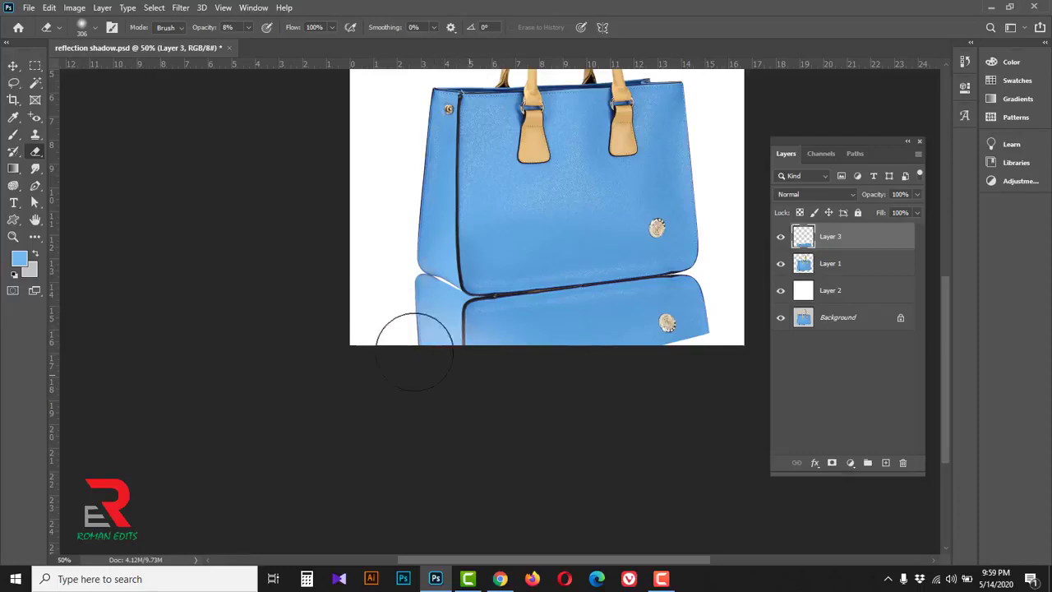
Step: Try erasing the lower part of the whole reflection on Layer 3 with the eraser at 100% opacity
{"action": "left_click", "coordinate": [248, 27]}
{"action": "left_click_drag", "start_coordinate": [250, 38], "coordinate": [266, 51]}
{"action": "mouse_move", "coordinate": [456, 350]}
{"action": "left_mouse_down"}
{"action": "mouse_move", "coordinate": [388, 344]}
{"action": "mouse_move", "coordinate": [467, 381]}
{"action": "left_mouse_up"}
{"action": "left_click", "coordinate": [247, 27]}
{"action": "left_click_drag", "start_coordinate": [248, 42], "coordinate": [306, 51]}
{"action": "key", "text": "ctrl+z"}
{"action": "left_click_drag", "start_coordinate": [355, 315], "coordinate": [528, 416]}
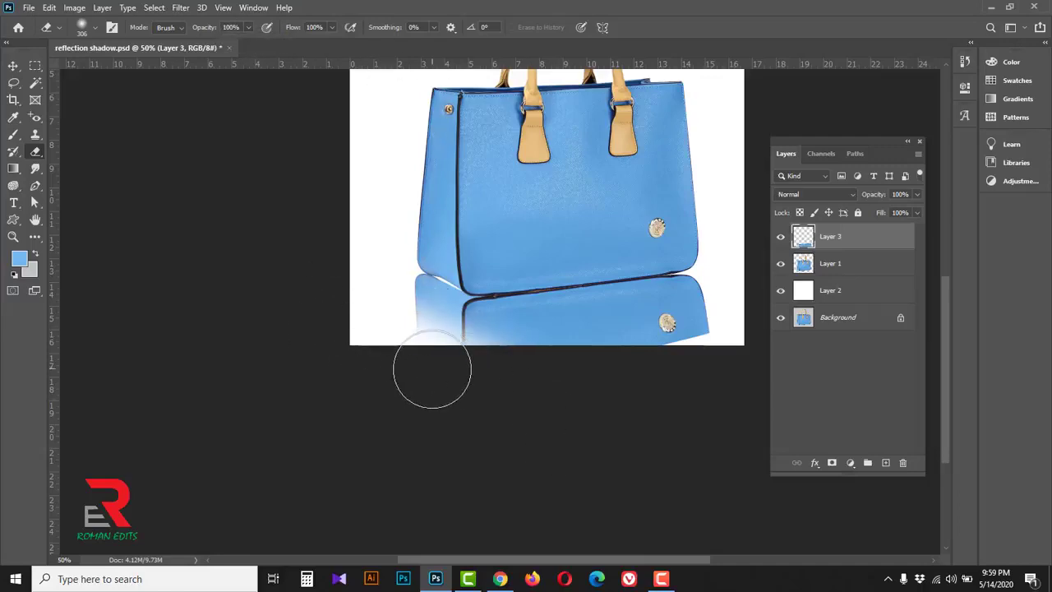
{"action": "mouse_move", "coordinate": [432, 370]}
{"action": "left_mouse_down"}
{"action": "mouse_move", "coordinate": [796, 333]}
{"action": "mouse_move", "coordinate": [414, 380]}
{"action": "mouse_move", "coordinate": [773, 337]}
{"action": "mouse_move", "coordinate": [740, 351]}
{"action": "mouse_move", "coordinate": [503, 352]}
{"action": "left_mouse_up"}
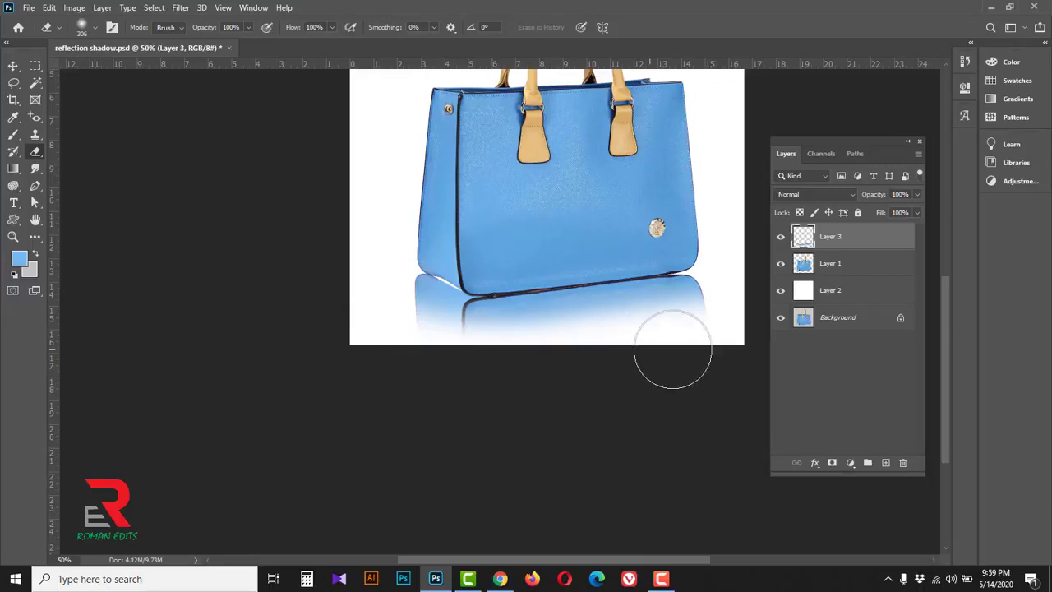
Step: Set the eraser opacity to 33% and undo the full-strength erasing of the reflection
{"action": "left_click", "coordinate": [247, 25]}
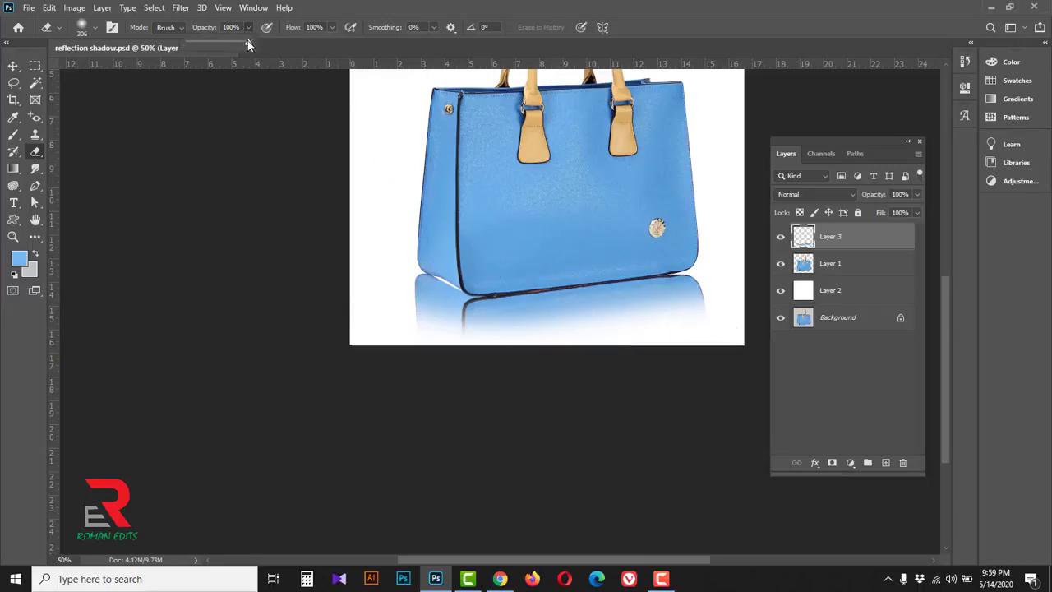
{"action": "left_click_drag", "start_coordinate": [247, 40], "coordinate": [207, 43]}
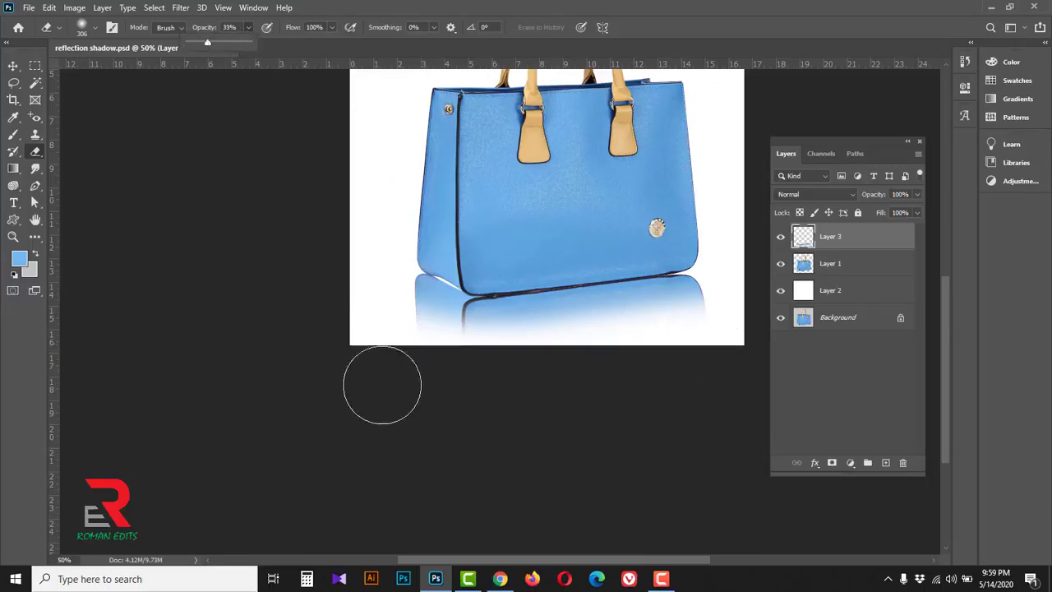
{"action": "key", "text": "ctrl+z"}
{"action": "key", "text": "ctrl+z"}
{"action": "key", "text": "ctrl+z"}
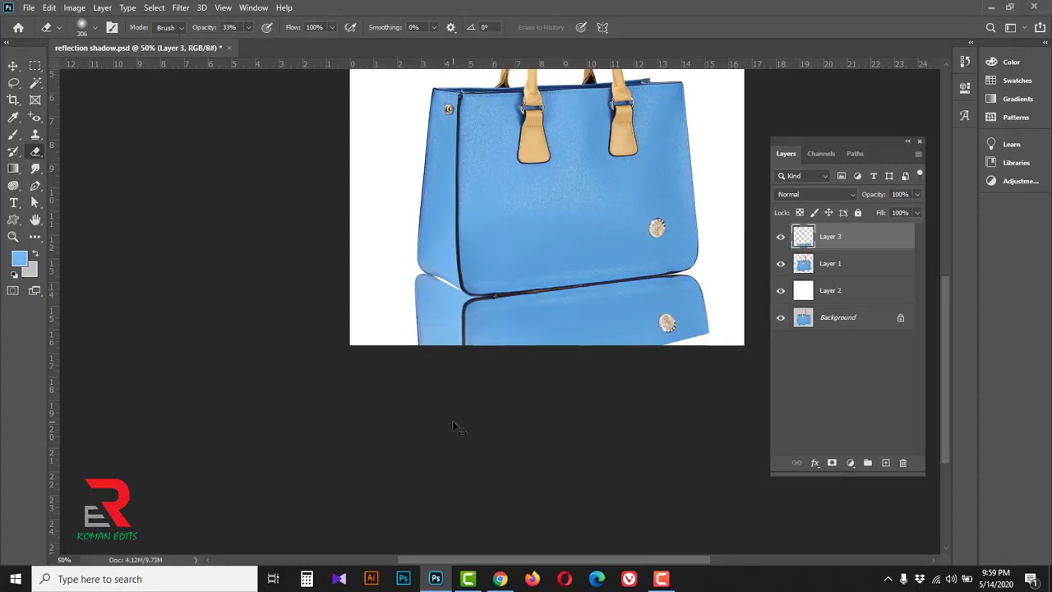
Step: Fade the lower part of the reflection on Layer 3 with repeated 33% eraser strokes and hide the Background layer
{"action": "mouse_move", "coordinate": [344, 304]}
{"action": "left_mouse_down"}
{"action": "mouse_move", "coordinate": [510, 403]}
{"action": "mouse_move", "coordinate": [349, 309]}
{"action": "mouse_move", "coordinate": [559, 409]}
{"action": "mouse_move", "coordinate": [558, 398]}
{"action": "mouse_move", "coordinate": [498, 366]}
{"action": "mouse_move", "coordinate": [725, 340]}
{"action": "mouse_move", "coordinate": [509, 378]}
{"action": "left_mouse_up"}
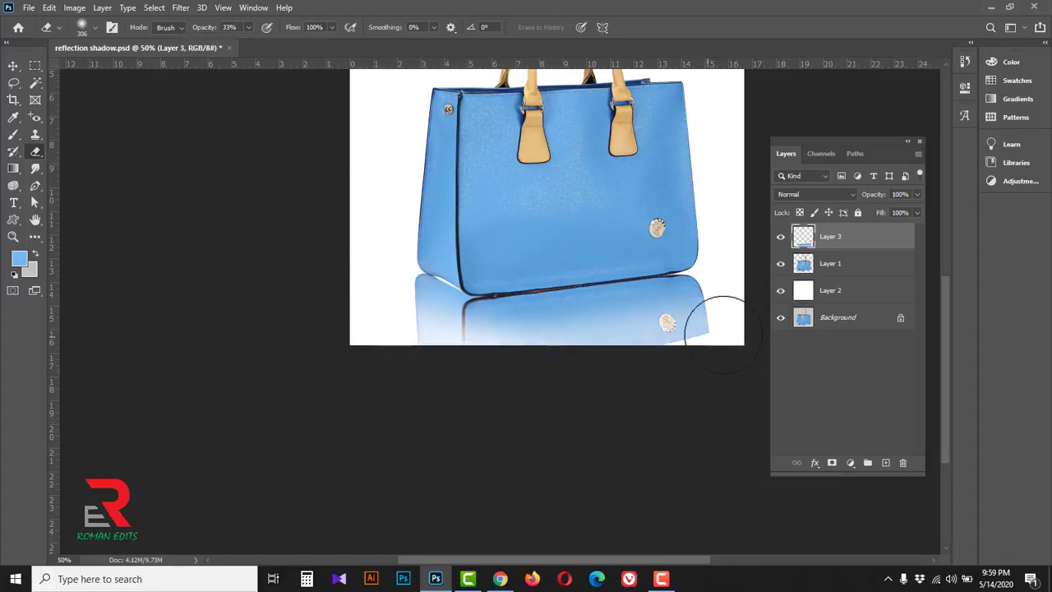
{"action": "left_click_drag", "start_coordinate": [720, 329], "coordinate": [421, 375]}
{"action": "left_click_drag", "start_coordinate": [690, 345], "coordinate": [455, 385]}
{"action": "left_click_drag", "start_coordinate": [546, 378], "coordinate": [657, 345]}
{"action": "left_click", "coordinate": [782, 319]}
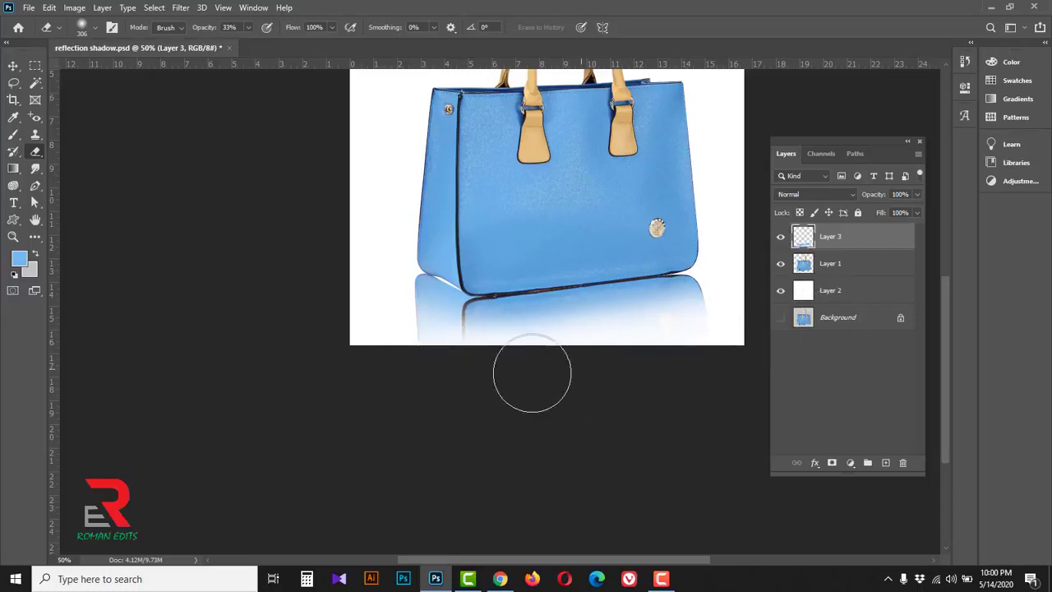
Step: Move Layer 3 beneath Layer 1 and add a new empty layer between them
{"action": "left_click", "coordinate": [594, 299], "text": "ctrl"}
{"action": "left_click", "coordinate": [601, 298], "text": "ctrl"}
{"action": "left_click_drag", "start_coordinate": [595, 312], "coordinate": [497, 284]}
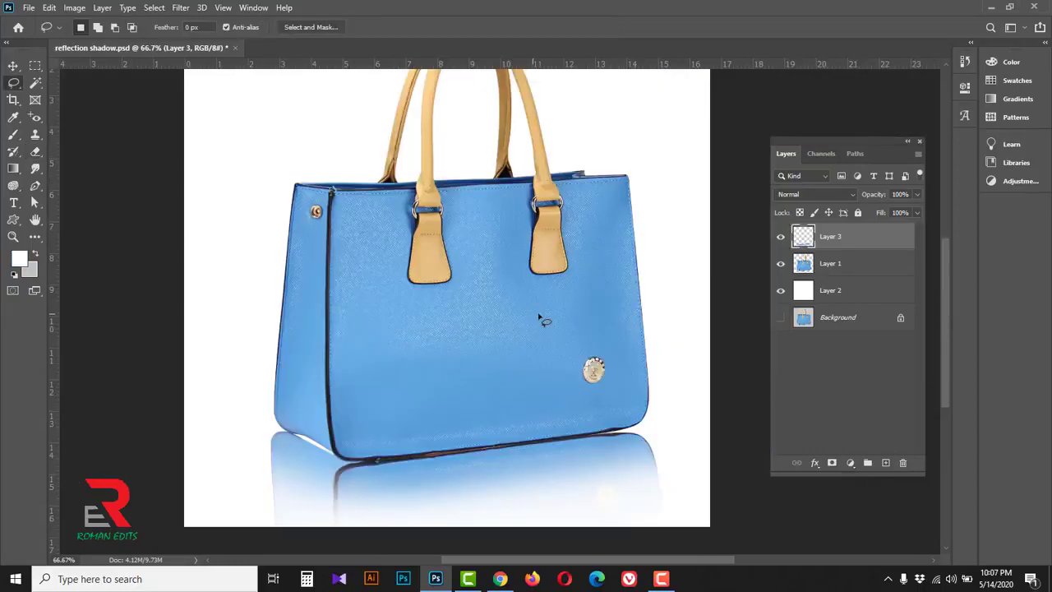
{"action": "left_click_drag", "start_coordinate": [869, 240], "coordinate": [875, 270]}
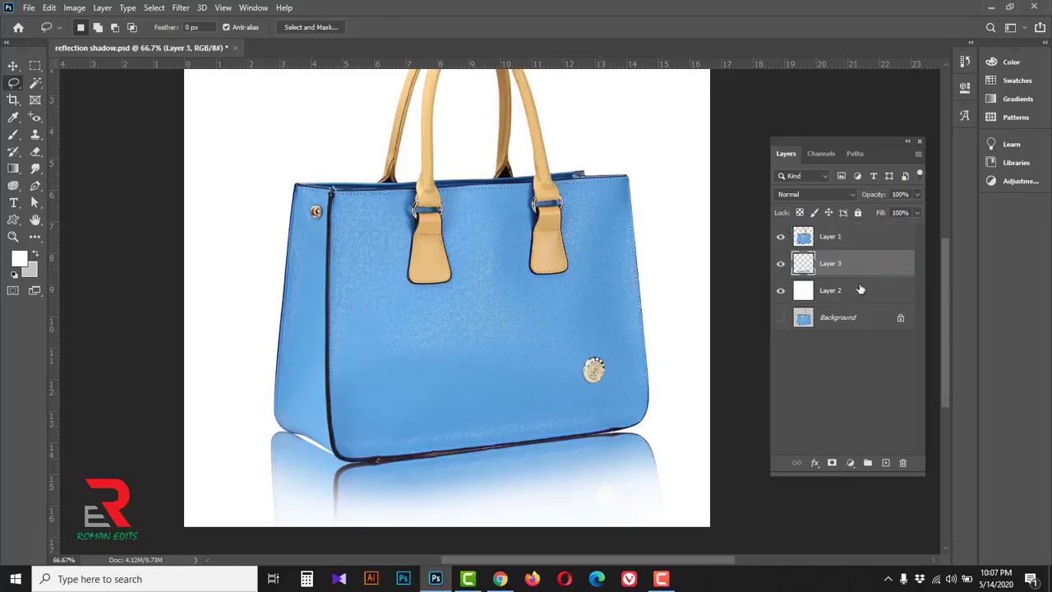
{"action": "left_click", "coordinate": [886, 463]}
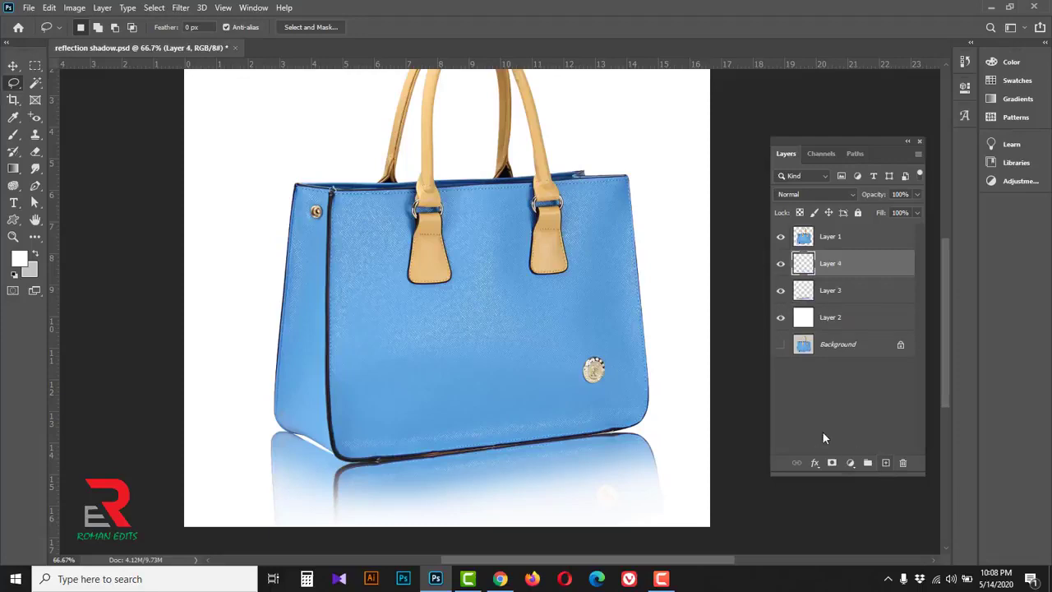
Step: Activate the Brush tool and set the foreground color to black
{"action": "left_click", "coordinate": [14, 134]}
{"action": "left_click", "coordinate": [62, 137]}
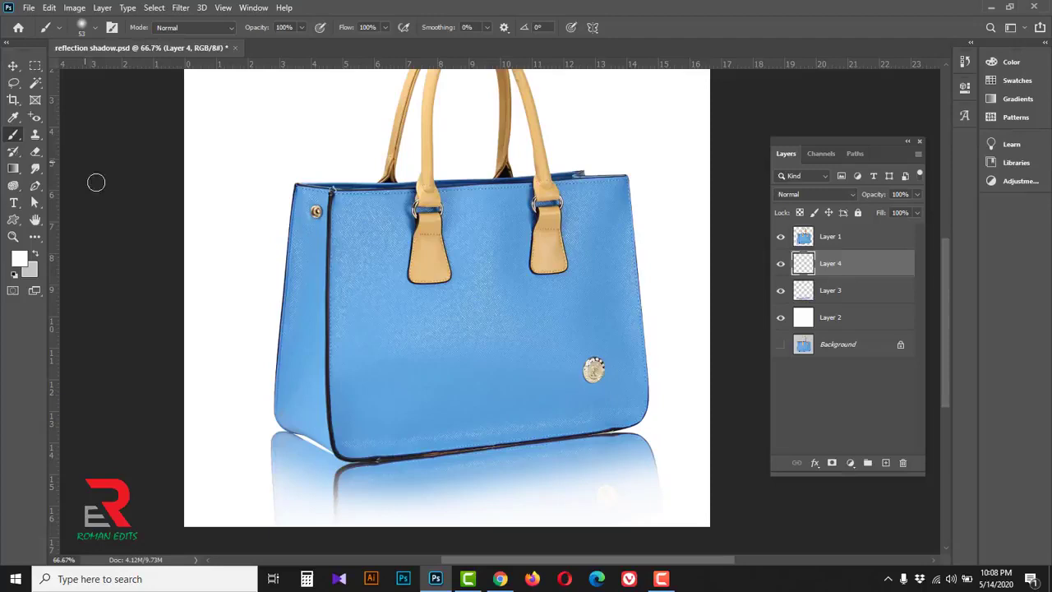
{"action": "left_click", "coordinate": [19, 259]}
{"action": "left_click_drag", "start_coordinate": [415, 226], "coordinate": [397, 238]}
{"action": "left_click", "coordinate": [690, 62]}
Step: Paint connected straight black strokes on Layer 4 along the bag's bottom edge, from the side panel's outer corner through the front corner to the far corner
{"action": "left_click", "coordinate": [267, 422]}
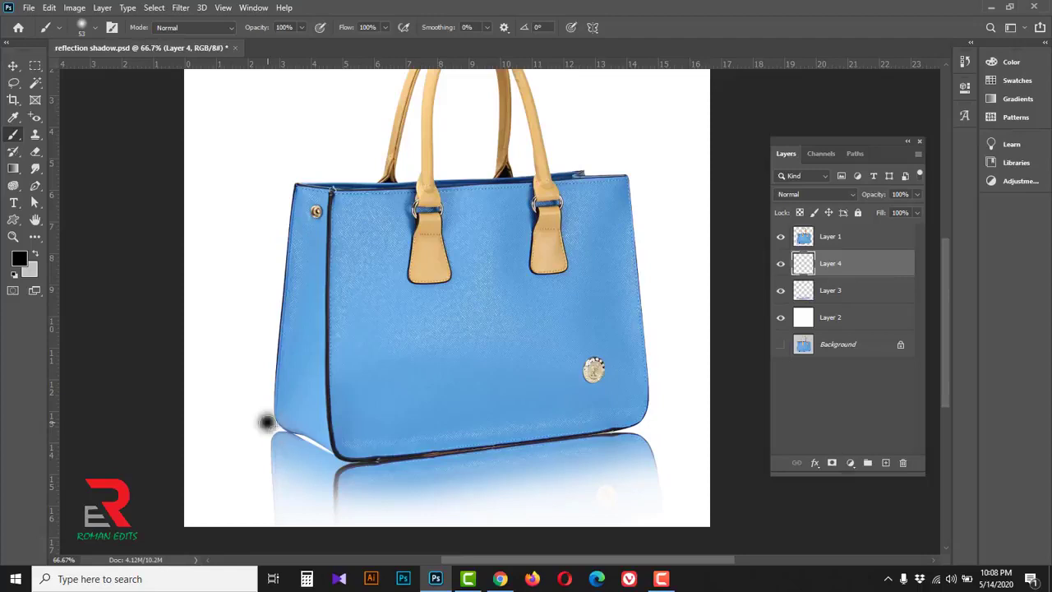
{"action": "left_click", "coordinate": [338, 457], "text": "shift"}
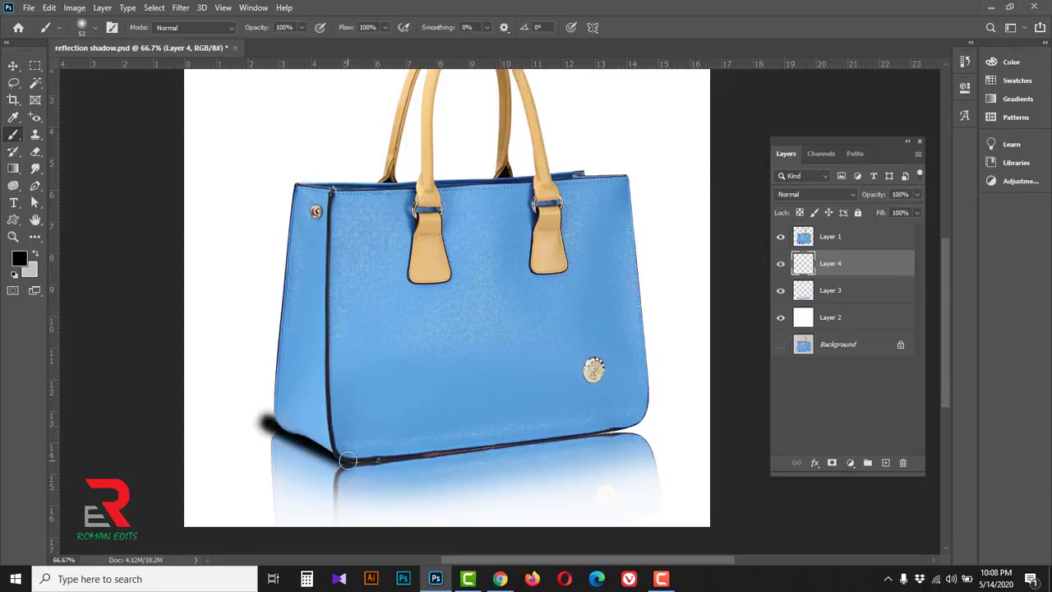
{"action": "left_click", "coordinate": [656, 425], "text": "shift"}
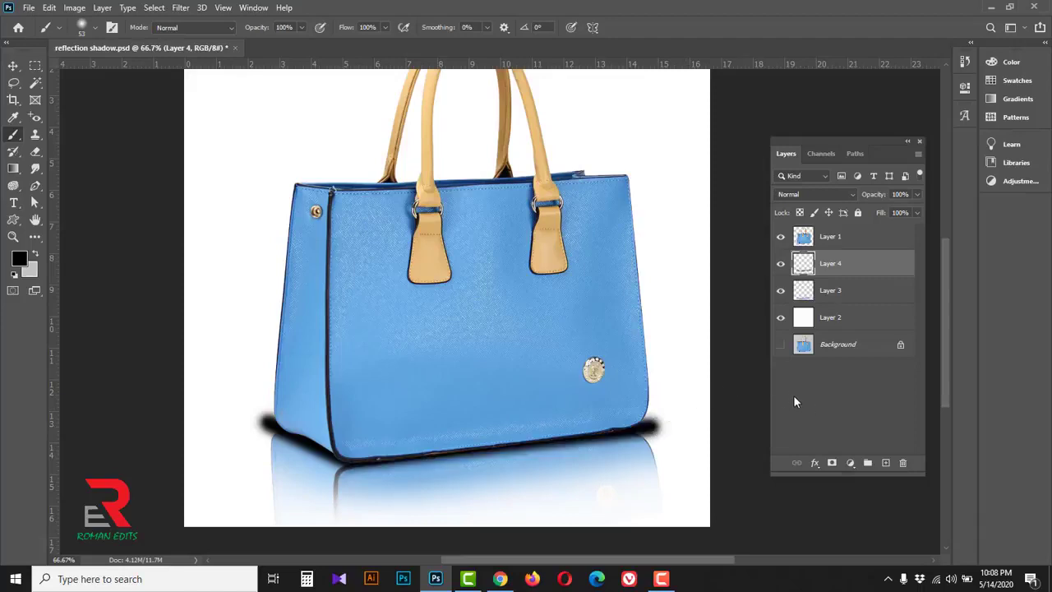
Step: Add a layer mask to Layer 4 and paint it black to thin the shadow along the bag's base and trim its protruding ends
{"action": "left_click", "coordinate": [831, 462]}
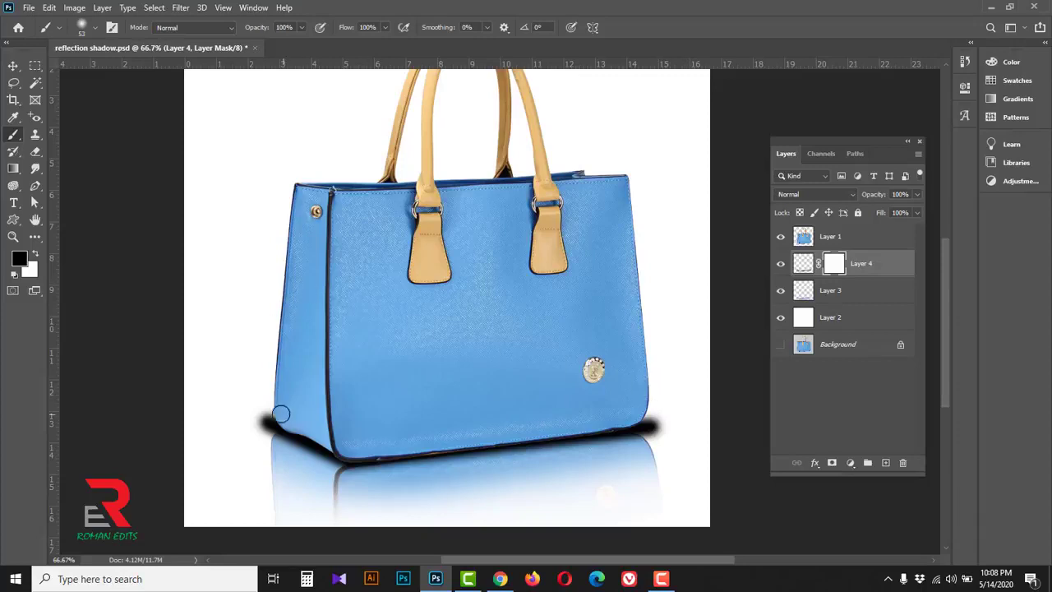
{"action": "left_click", "coordinate": [348, 472], "text": "ctrl"}
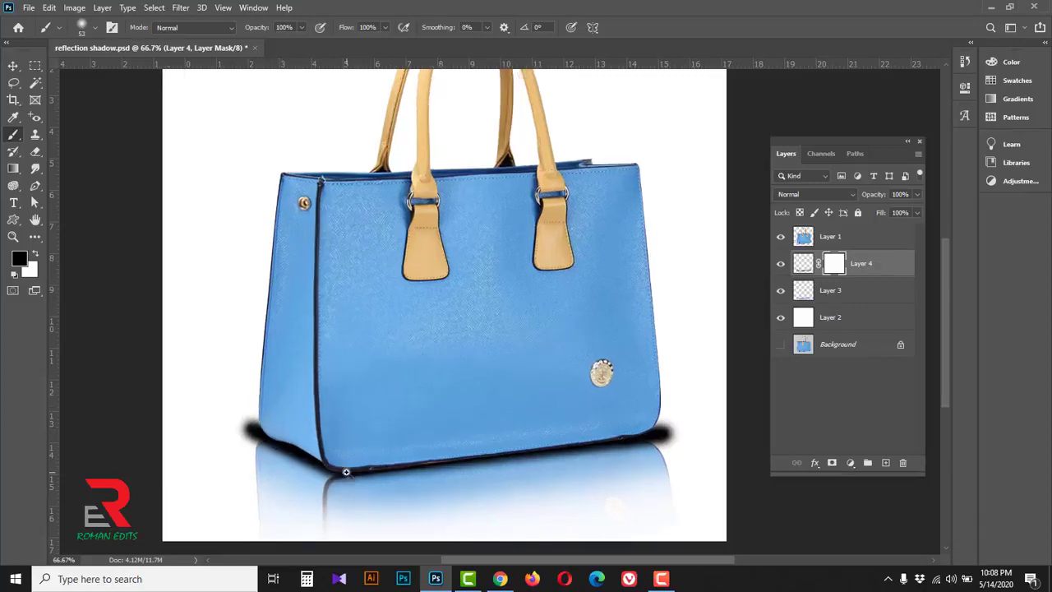
{"action": "mouse_move", "coordinate": [308, 454]}
{"action": "left_mouse_down"}
{"action": "mouse_move", "coordinate": [153, 401]}
{"action": "mouse_move", "coordinate": [206, 452]}
{"action": "mouse_move", "coordinate": [330, 525]}
{"action": "mouse_move", "coordinate": [249, 491]}
{"action": "mouse_move", "coordinate": [249, 422]}
{"action": "mouse_move", "coordinate": [124, 414]}
{"action": "mouse_move", "coordinate": [192, 434]}
{"action": "left_mouse_up"}
{"action": "left_click_drag", "start_coordinate": [433, 523], "coordinate": [330, 468]}
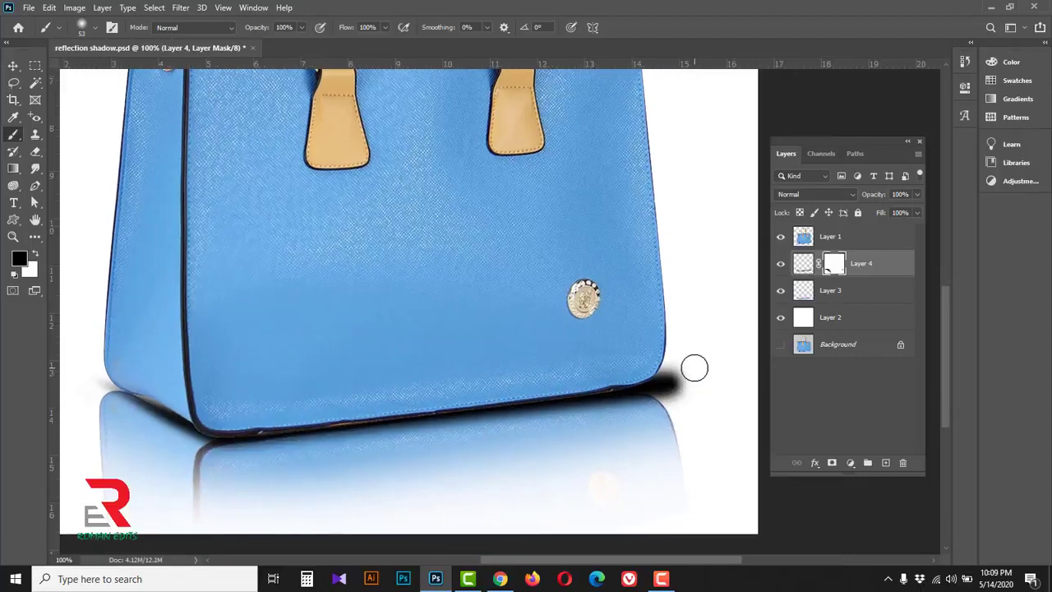
{"action": "left_click", "coordinate": [232, 417], "text": "shift"}
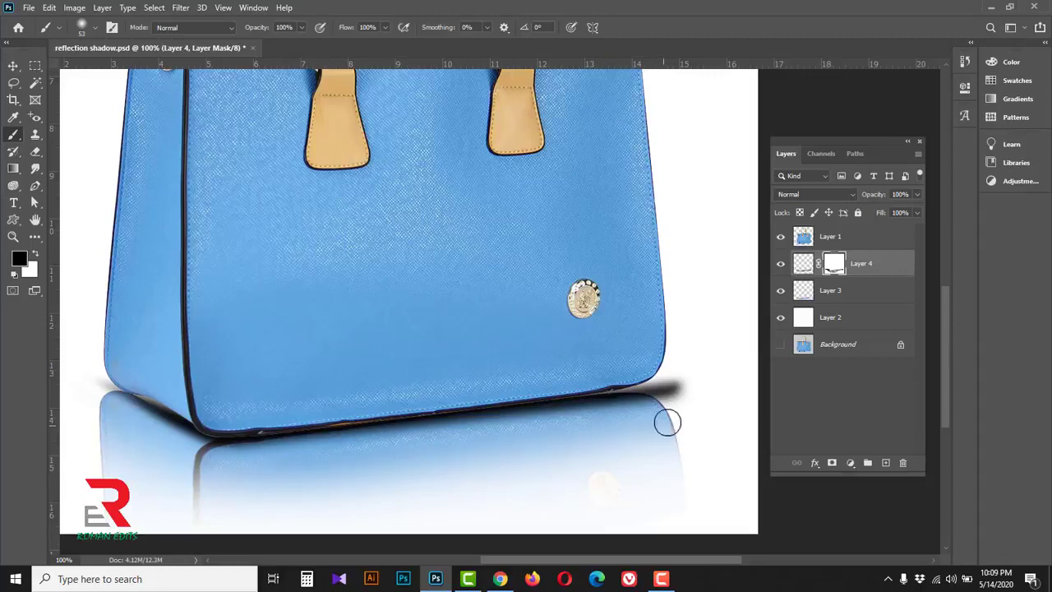
{"action": "left_click", "coordinate": [699, 399], "text": "shift"}
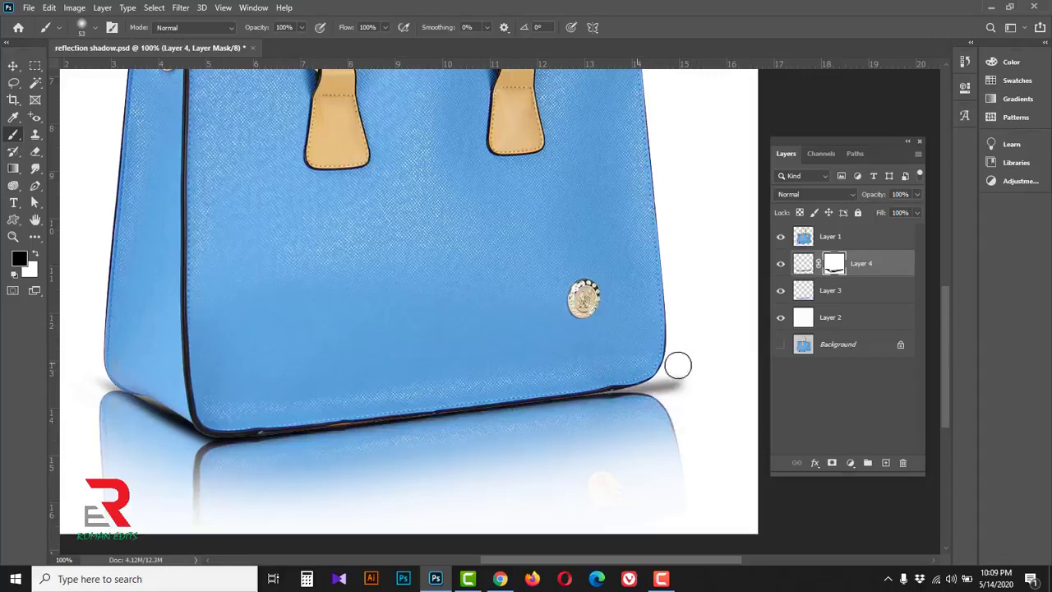
{"action": "left_click_drag", "start_coordinate": [649, 380], "coordinate": [718, 385]}
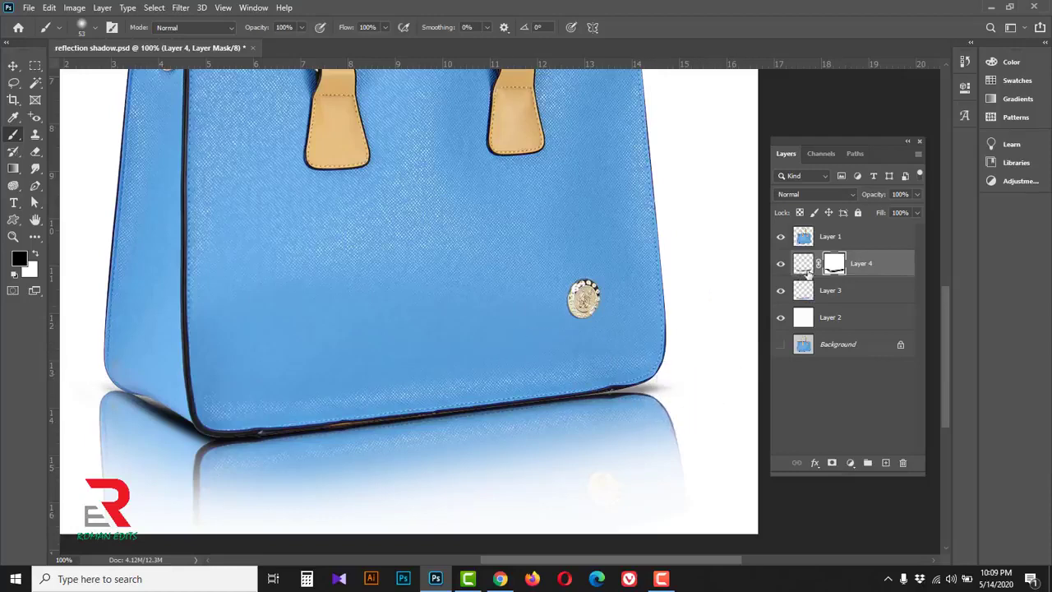
Step: Apply a Gaussian Blur with a radius of 8.6 pixels to the shadow strokes on Layer 4, not to its mask
{"action": "left_click", "coordinate": [804, 264]}
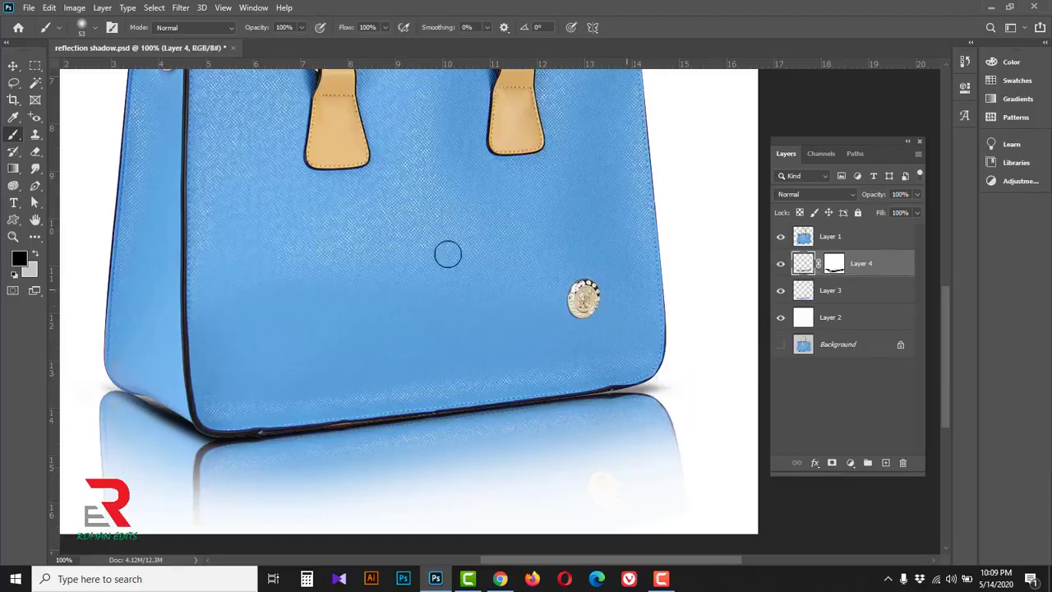
{"action": "left_click", "coordinate": [185, 8]}
{"action": "mouse_move", "coordinate": [192, 157]}
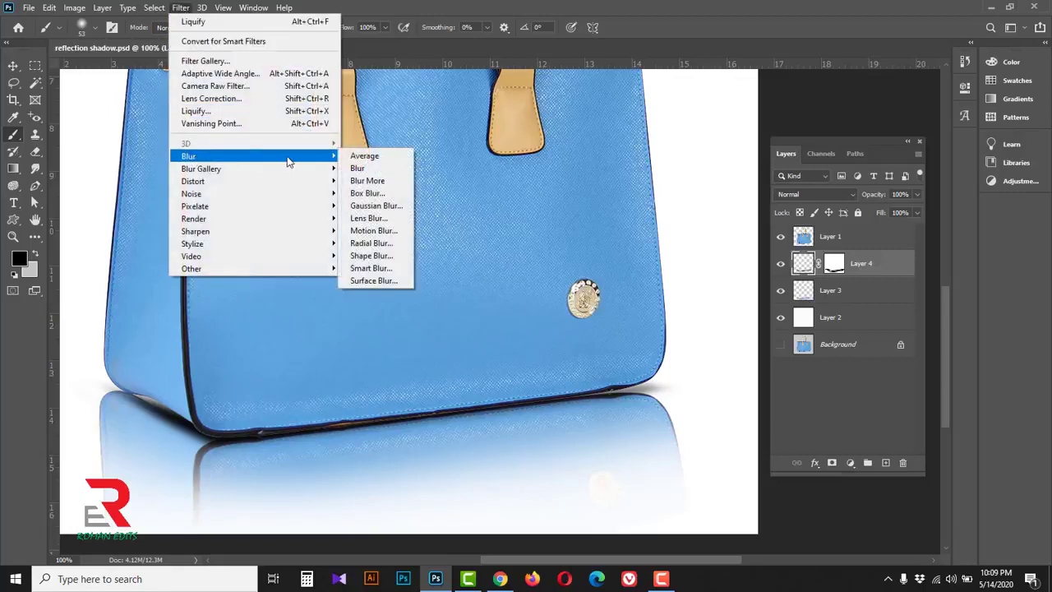
{"action": "left_click", "coordinate": [376, 206]}
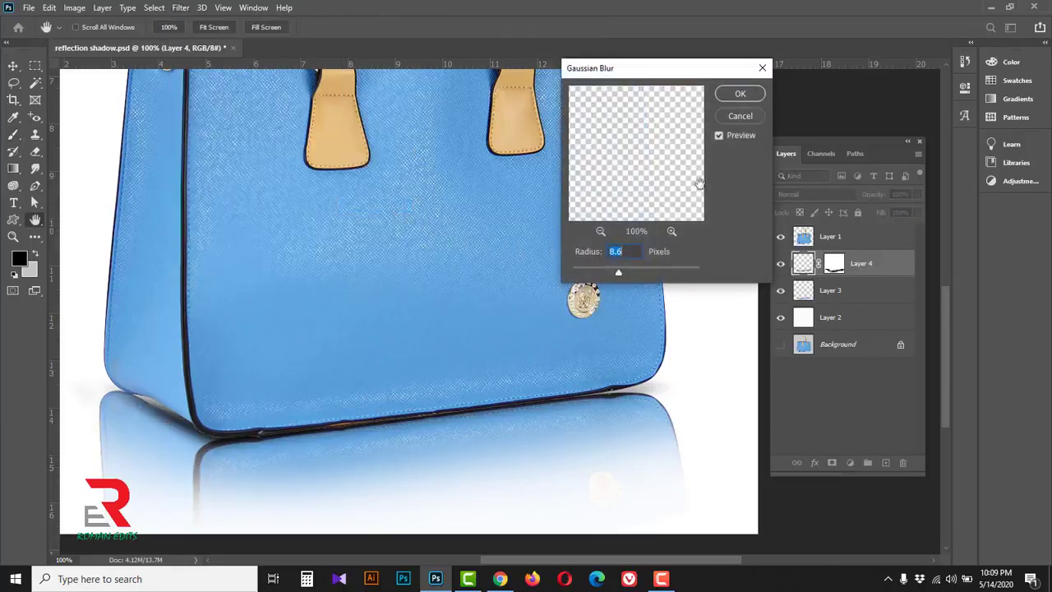
{"action": "left_click", "coordinate": [718, 136]}
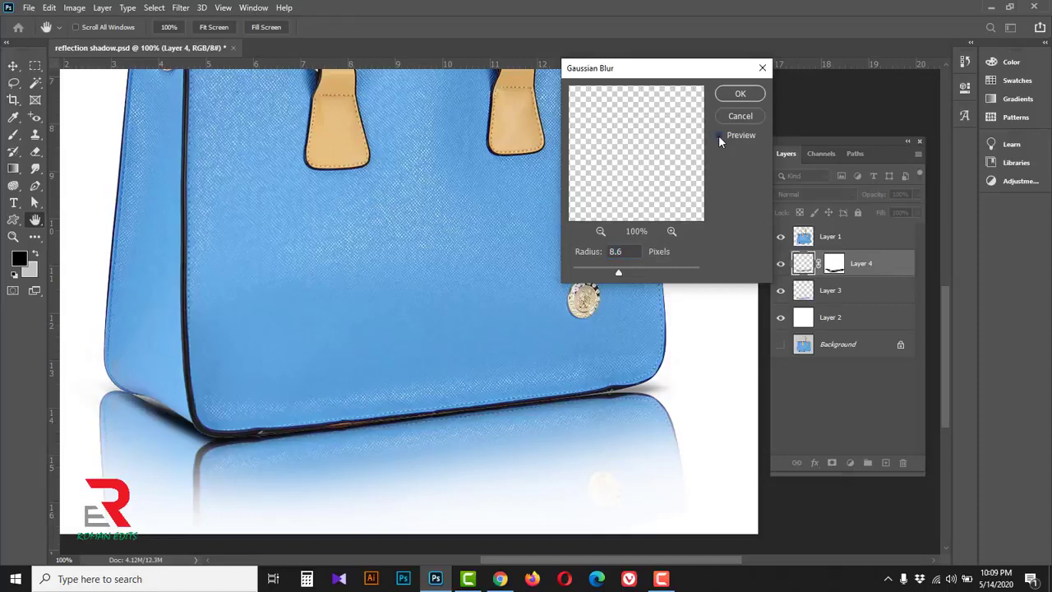
{"action": "left_click", "coordinate": [718, 135]}
{"action": "left_click", "coordinate": [742, 96]}
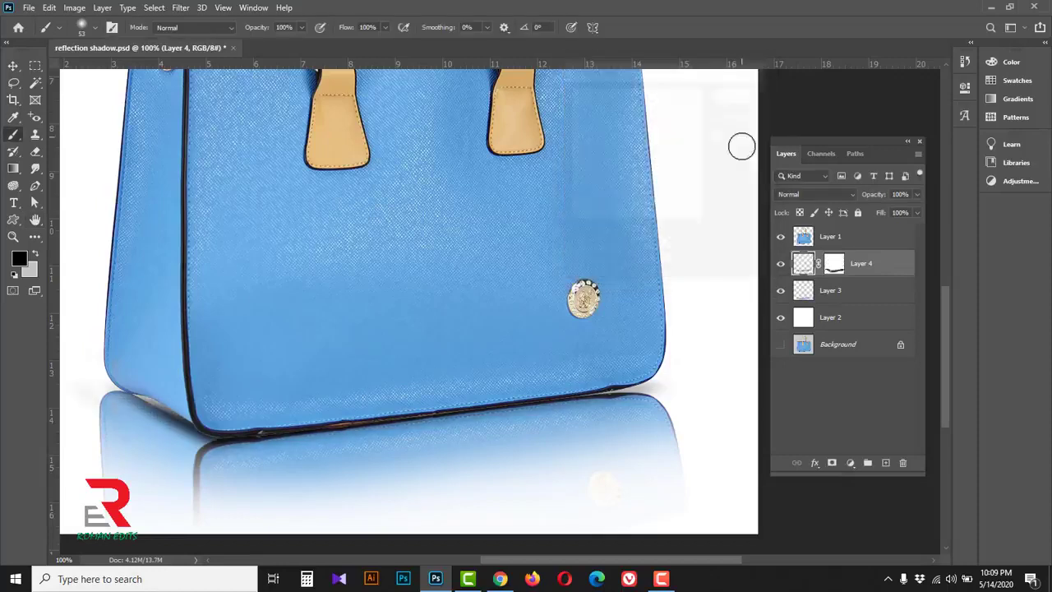
Step: Set Layer 4's blend mode to Multiply
{"action": "left_click", "coordinate": [840, 195]}
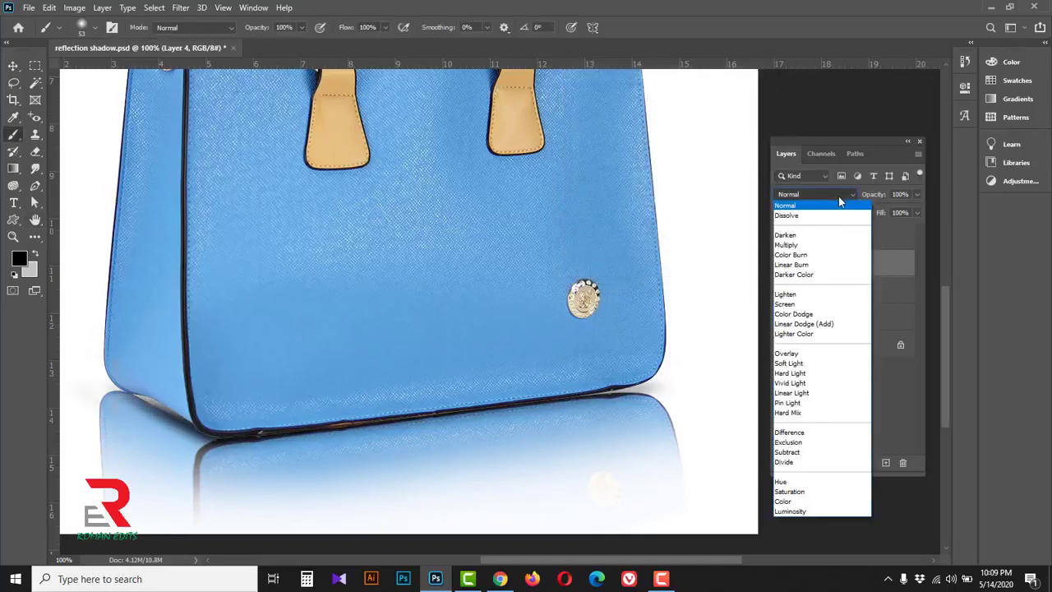
{"action": "left_click", "coordinate": [787, 238]}
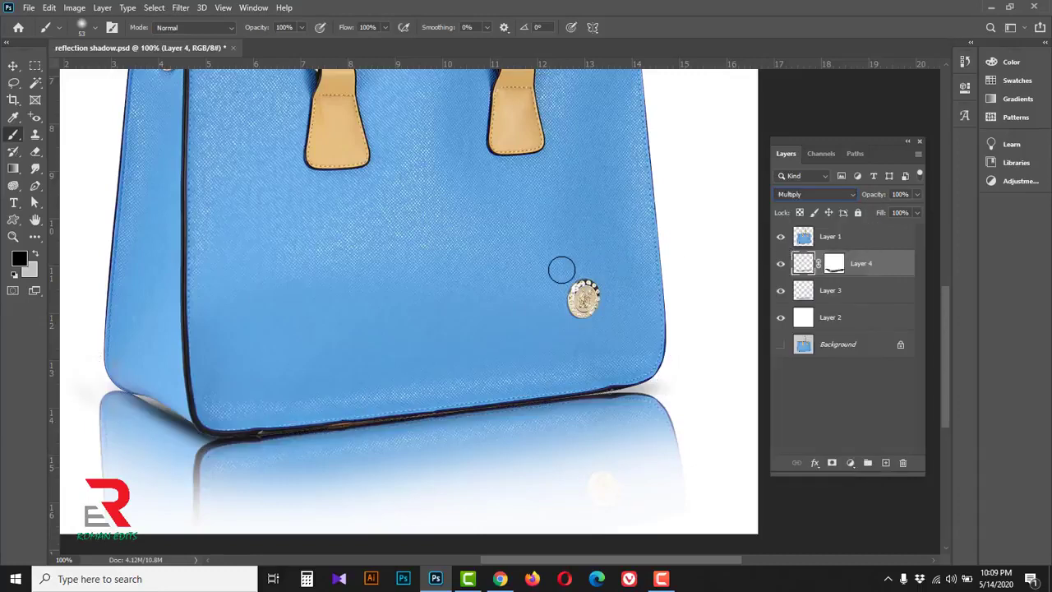
{"action": "key", "text": "ctrl+minus"}
{"action": "key", "text": "ctrl+minus"}
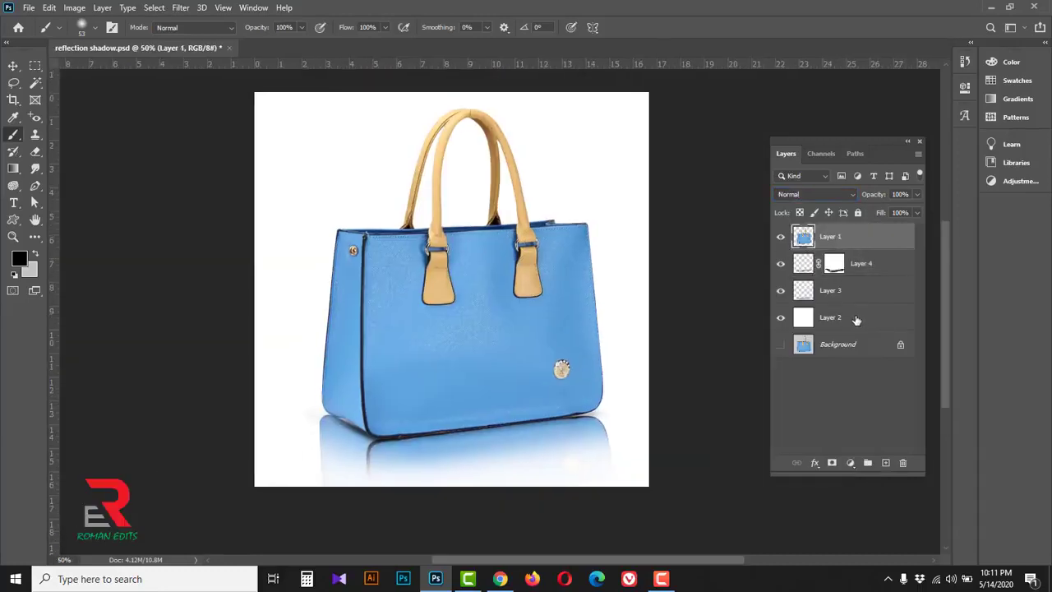
Step: Group all layers from Layer 1 through Layer 2 and toggle visibility to compare the result with the original Background
{"action": "left_click", "coordinate": [856, 320], "text": "shift"}
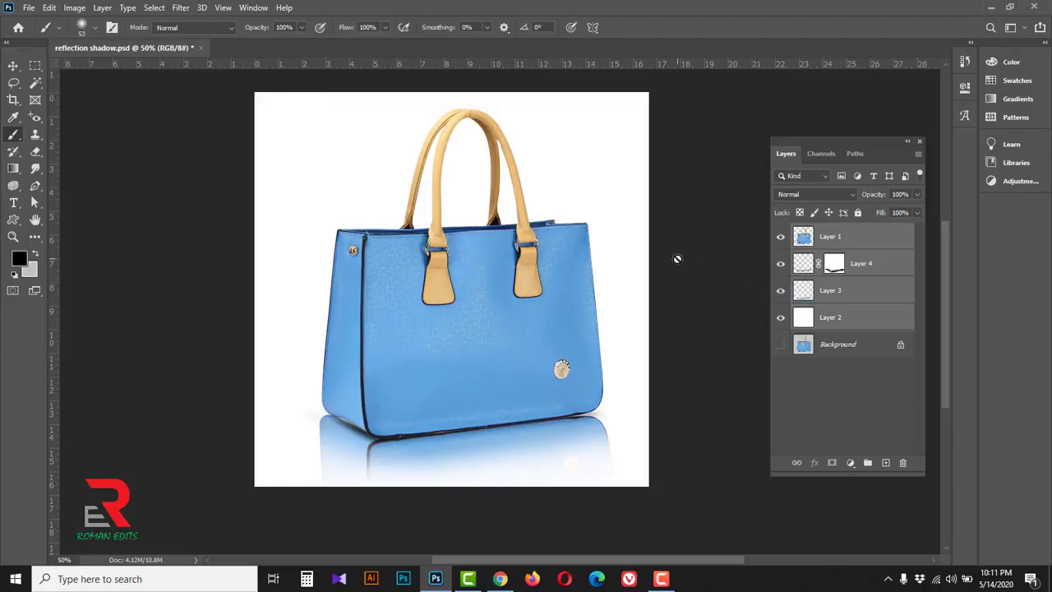
{"action": "key", "text": "ctrl+g"}
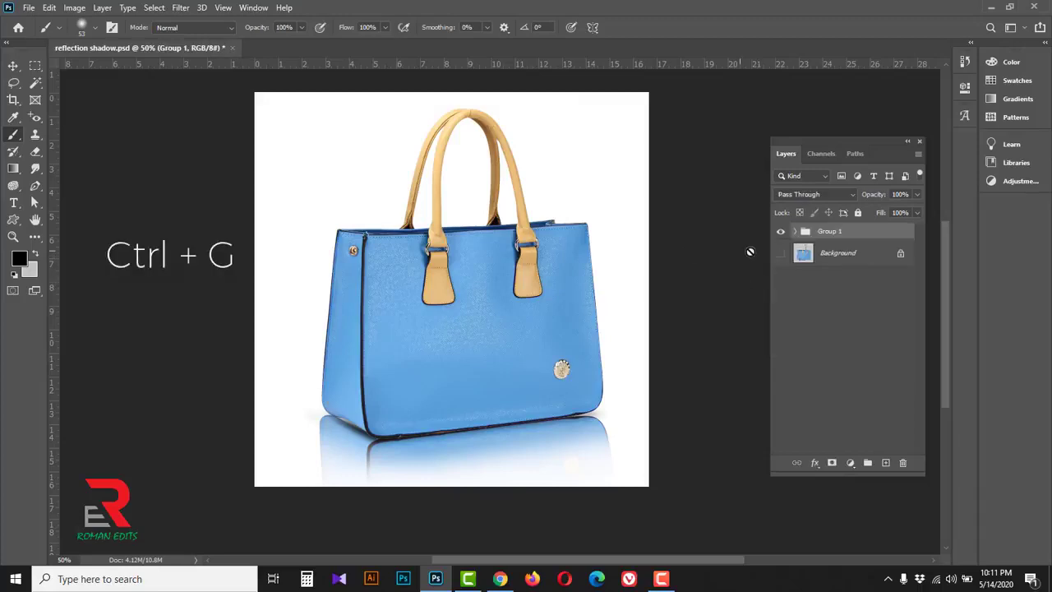
{"action": "left_click", "coordinate": [780, 252]}
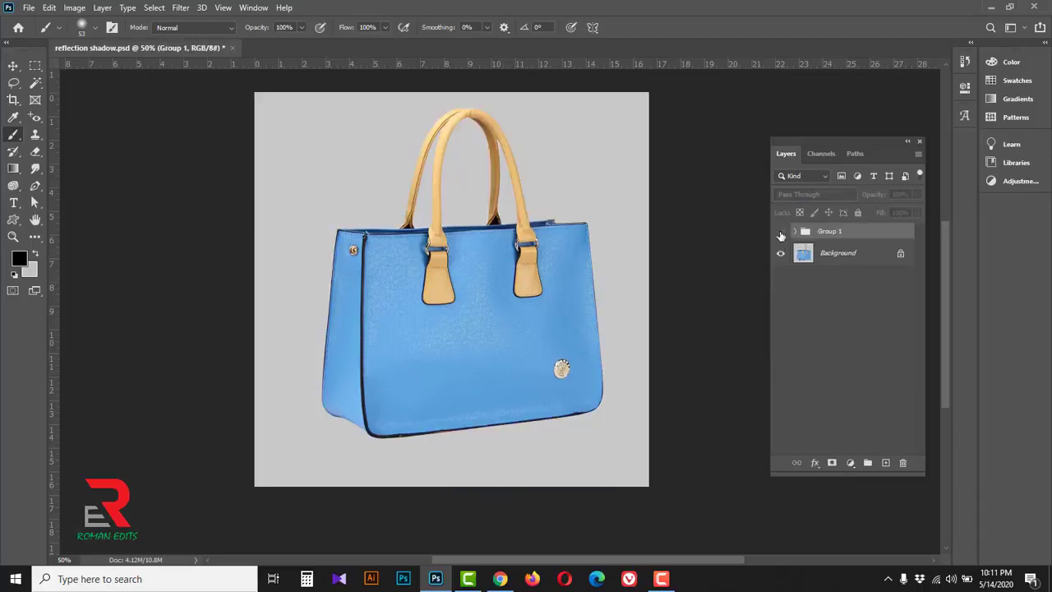
{"action": "left_click", "coordinate": [780, 252]}
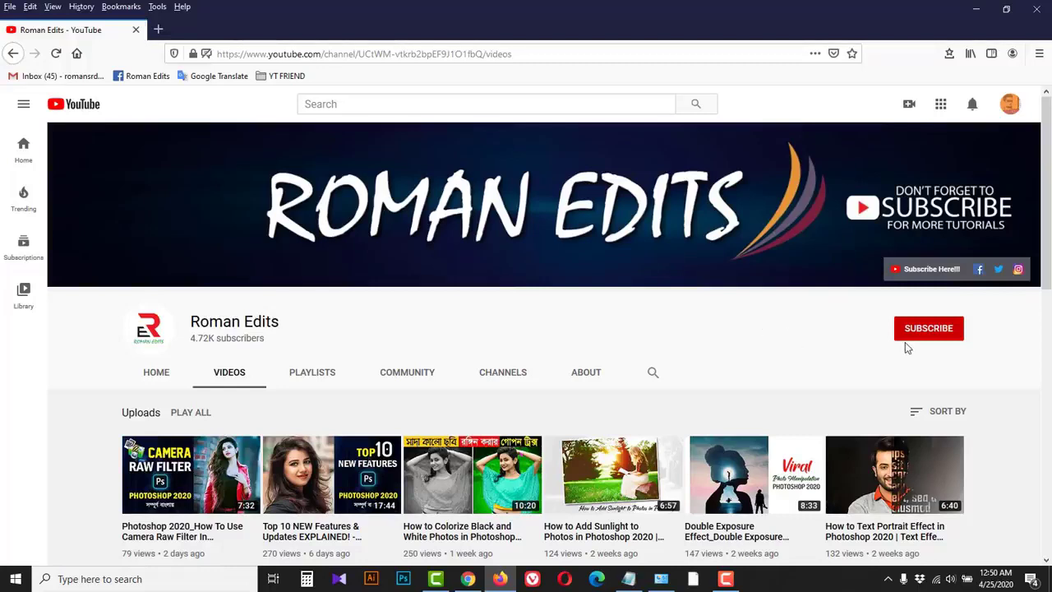
Step: On the Roman Edits YouTube channel page in Firefox, subscribe and set the notifications to All
{"action": "left_click", "coordinate": [929, 330]}
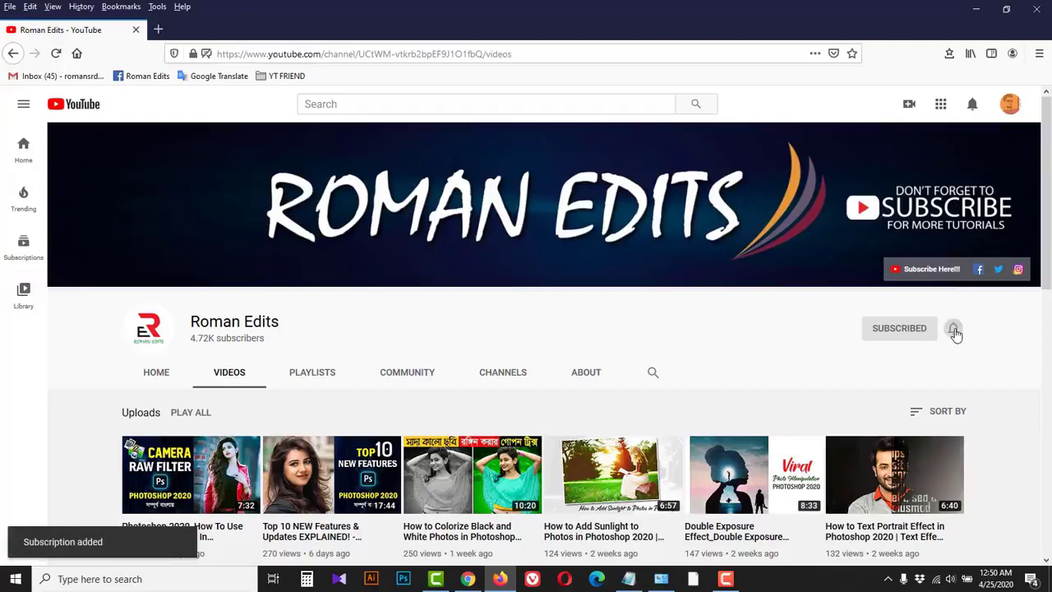
{"action": "left_click", "coordinate": [954, 330]}
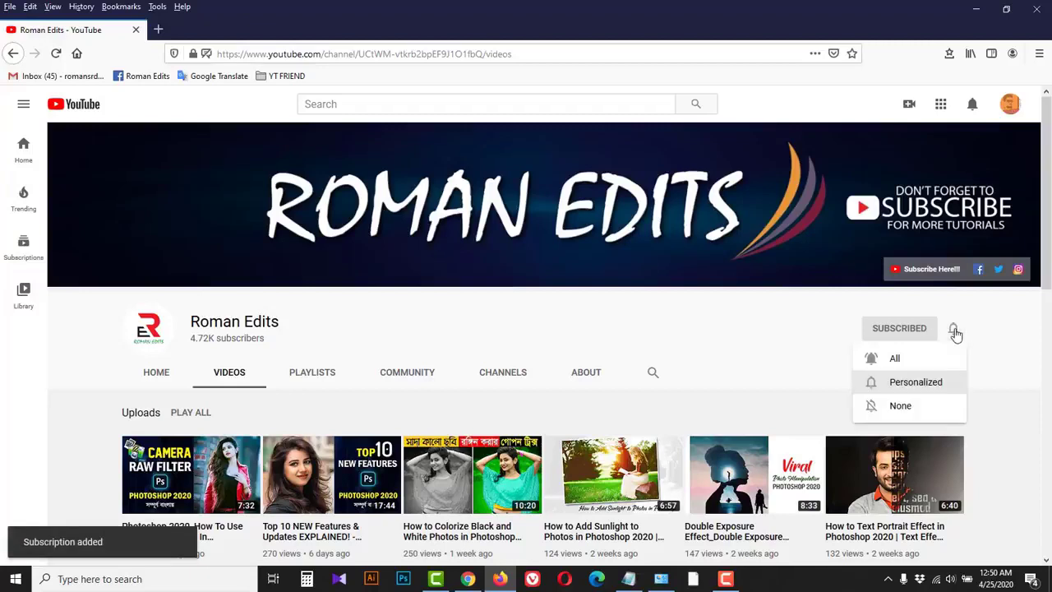
{"action": "left_click", "coordinate": [918, 363]}
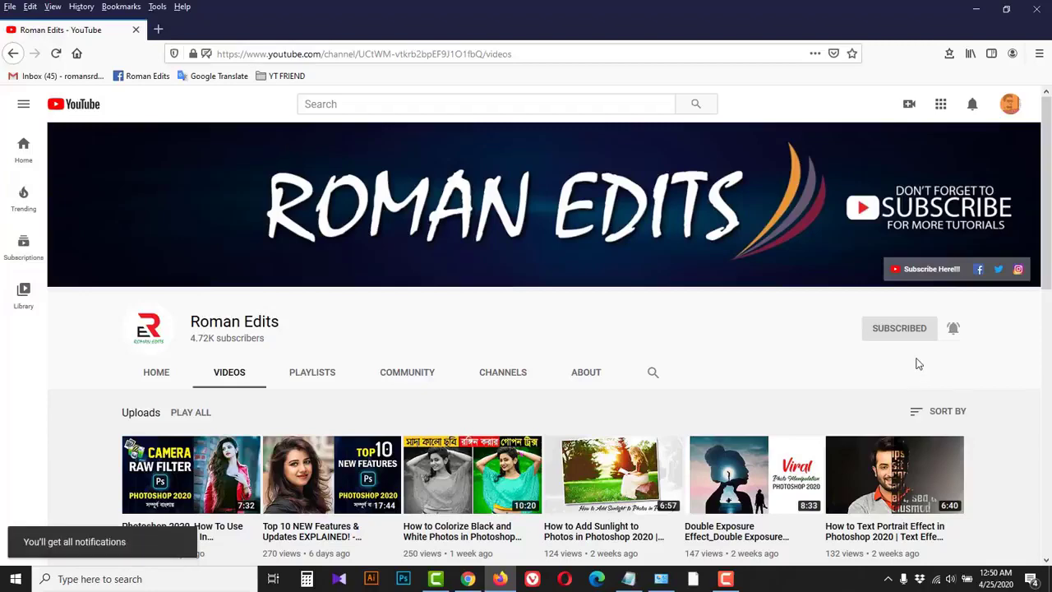